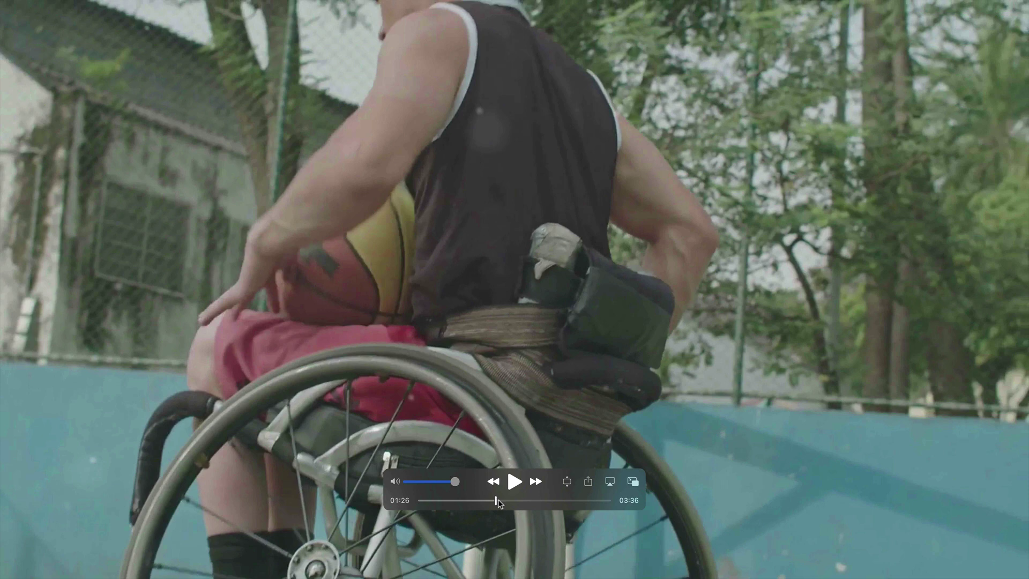
{"action": "left_click", "coordinate": [499, 500]}
{"action": "mouse_move", "coordinate": [499, 502]}
{"action": "left_mouse_down"}
{"action": "mouse_move", "coordinate": [582, 501]}
{"action": "mouse_move", "coordinate": [496, 505]}
{"action": "left_mouse_up"}
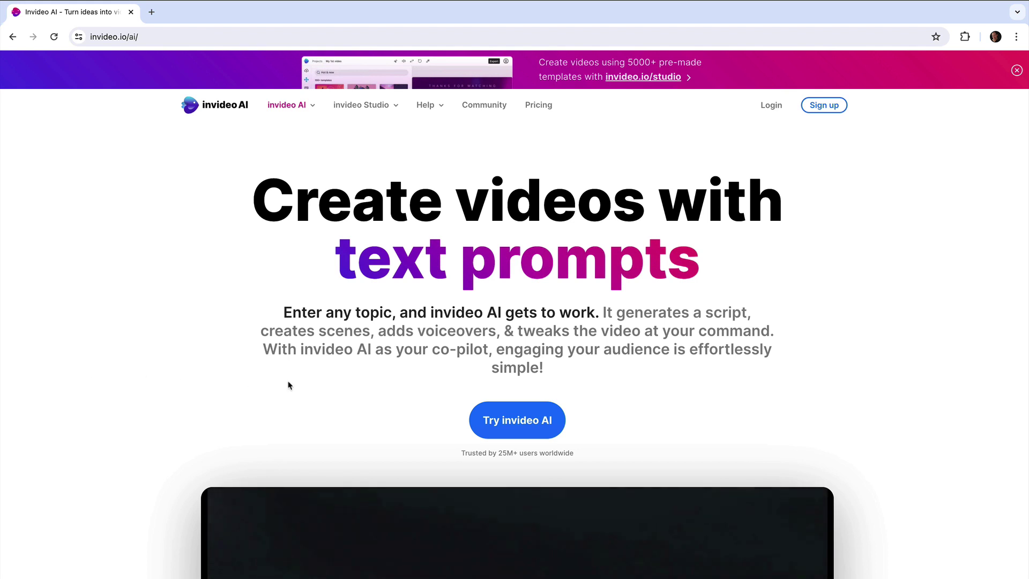
Open the invideo AI pricing page and examine the features included in the Free plan
{"action": "left_click", "coordinate": [539, 106]}
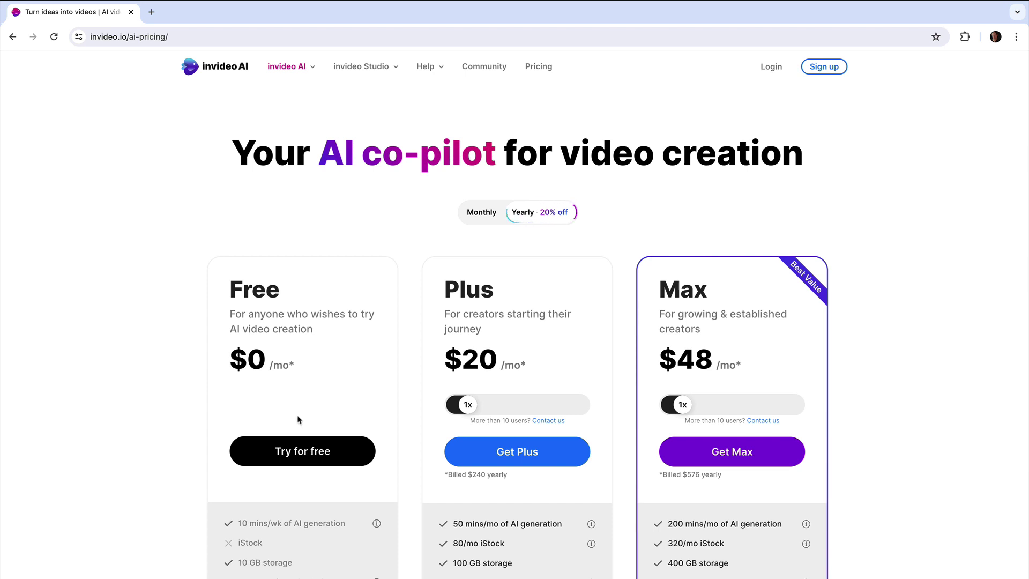
{"action": "scroll", "coordinate": [298, 419], "scroll_direction": "down", "scroll_amount": 2}
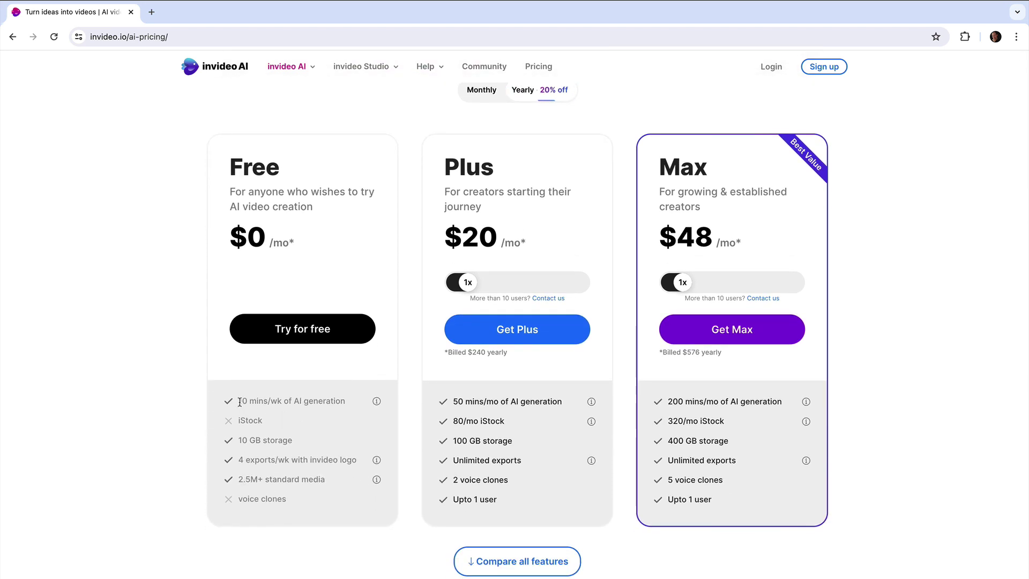
{"action": "left_click_drag", "start_coordinate": [239, 401], "coordinate": [277, 402]}
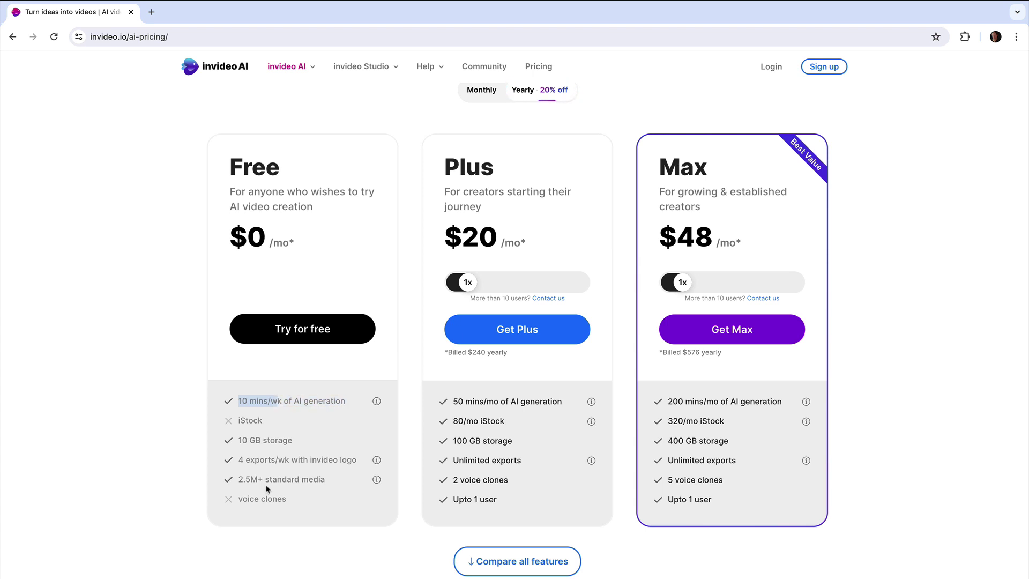
{"action": "left_click_drag", "start_coordinate": [291, 499], "coordinate": [238, 500]}
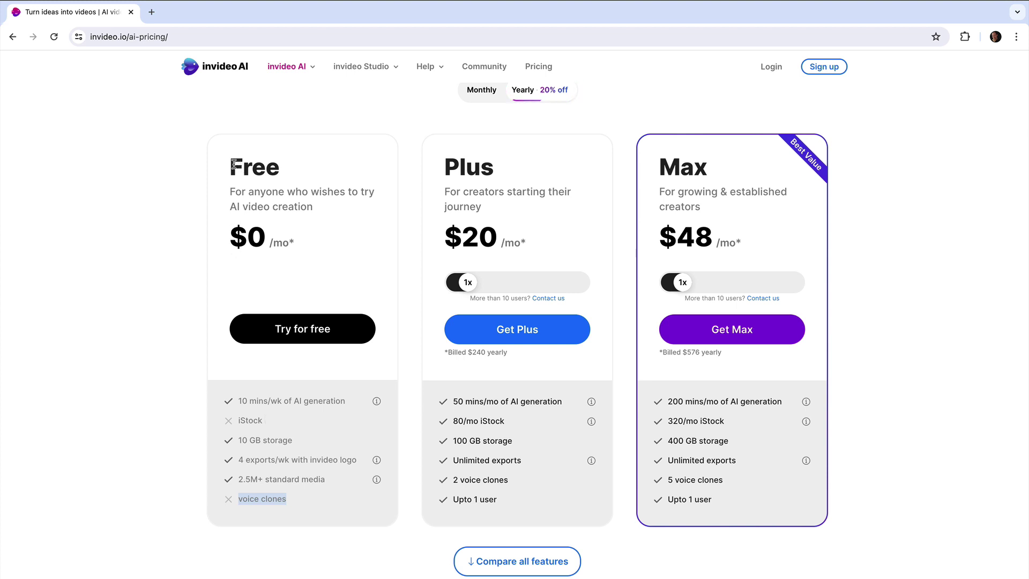
{"action": "left_click_drag", "start_coordinate": [232, 164], "coordinate": [276, 162]}
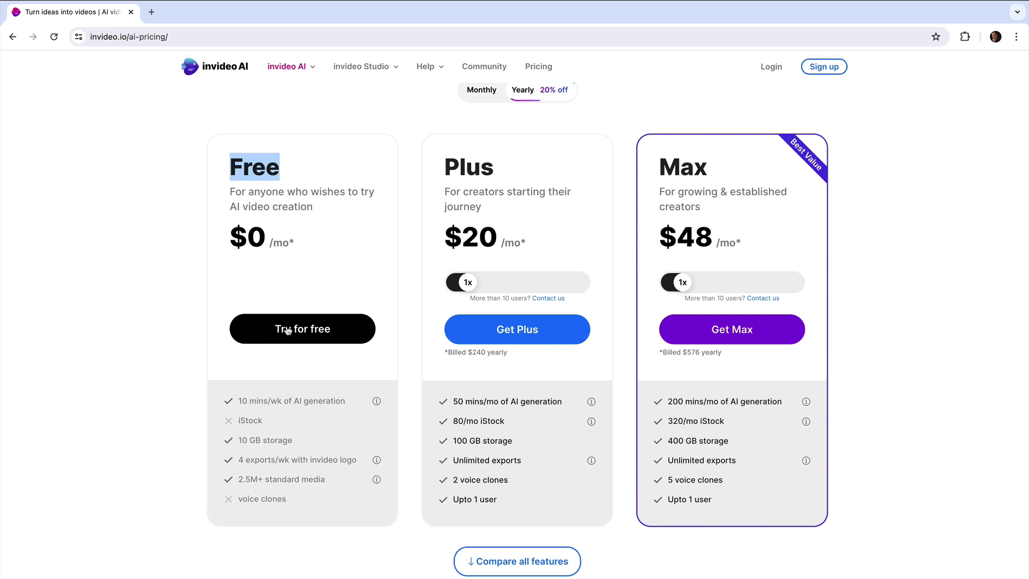
Compare the Plus and Max plans, examining the monthly AI generation minutes each one includes
{"action": "left_click", "coordinate": [456, 166]}
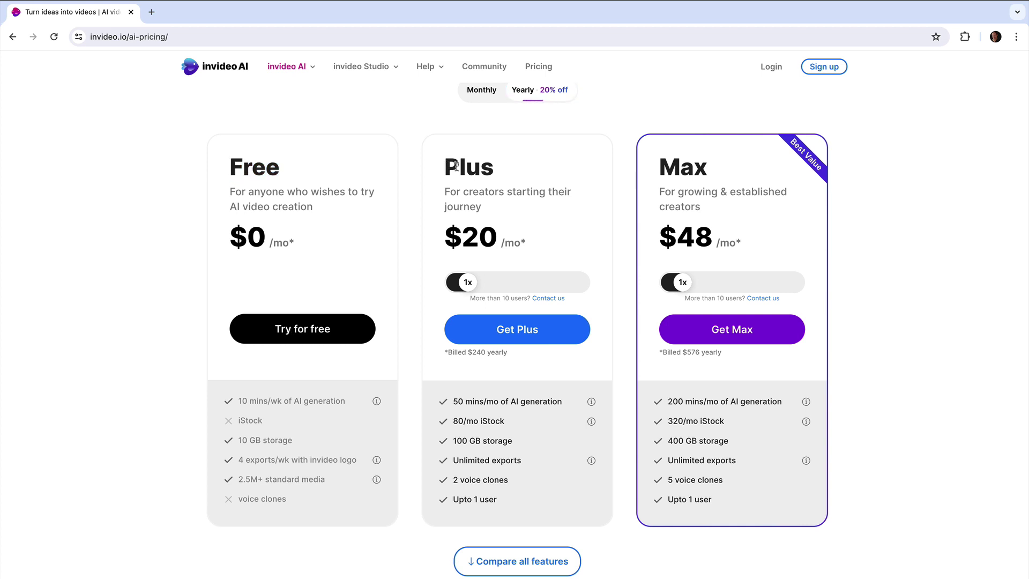
{"action": "double_click", "coordinate": [456, 166]}
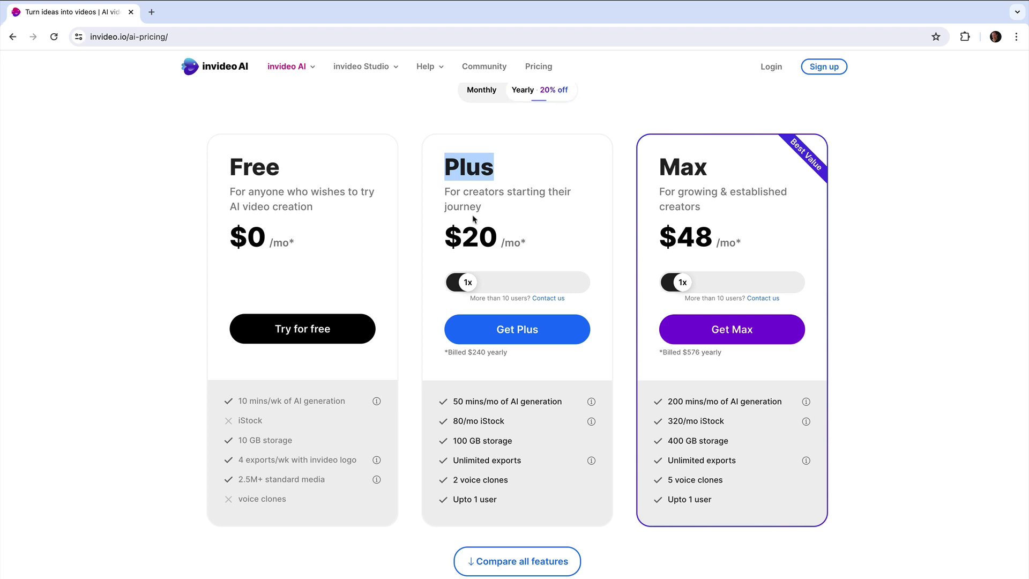
{"action": "left_click_drag", "start_coordinate": [230, 168], "coordinate": [277, 169]}
{"action": "left_click_drag", "start_coordinate": [445, 166], "coordinate": [490, 163]}
{"action": "left_click_drag", "start_coordinate": [453, 402], "coordinate": [558, 402]}
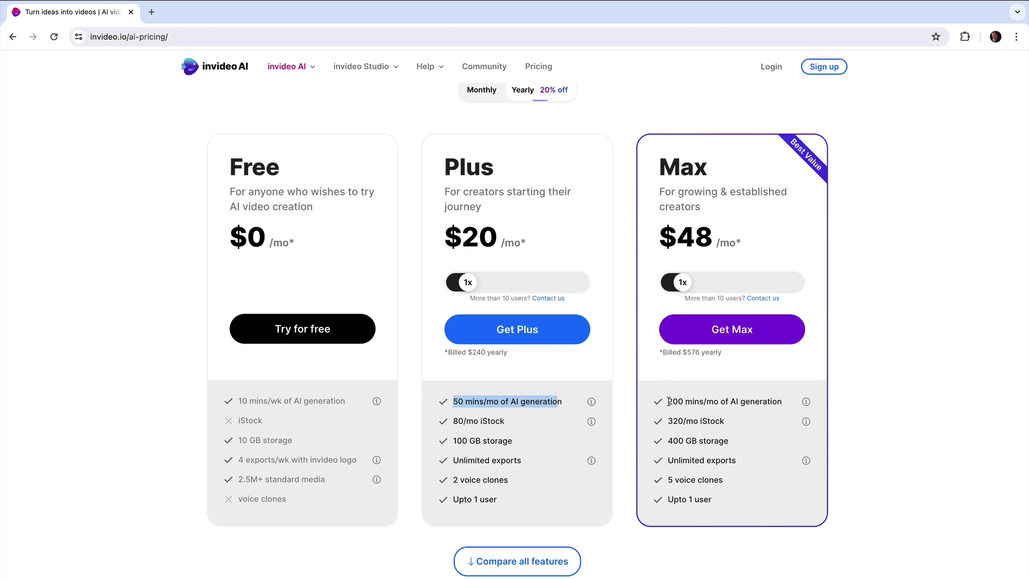
{"action": "left_click_drag", "start_coordinate": [668, 402], "coordinate": [703, 402]}
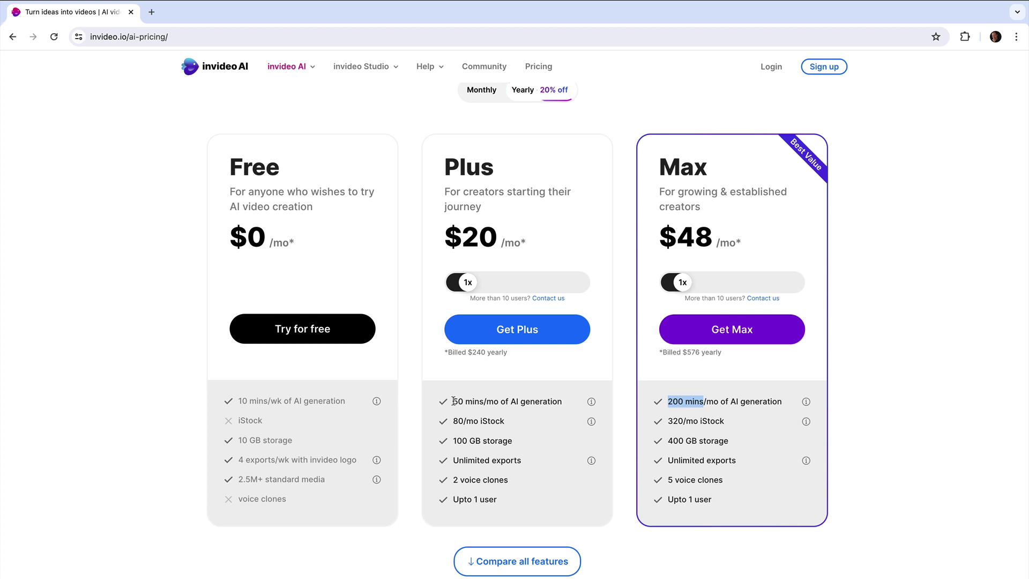
{"action": "left_click_drag", "start_coordinate": [452, 402], "coordinate": [516, 401]}
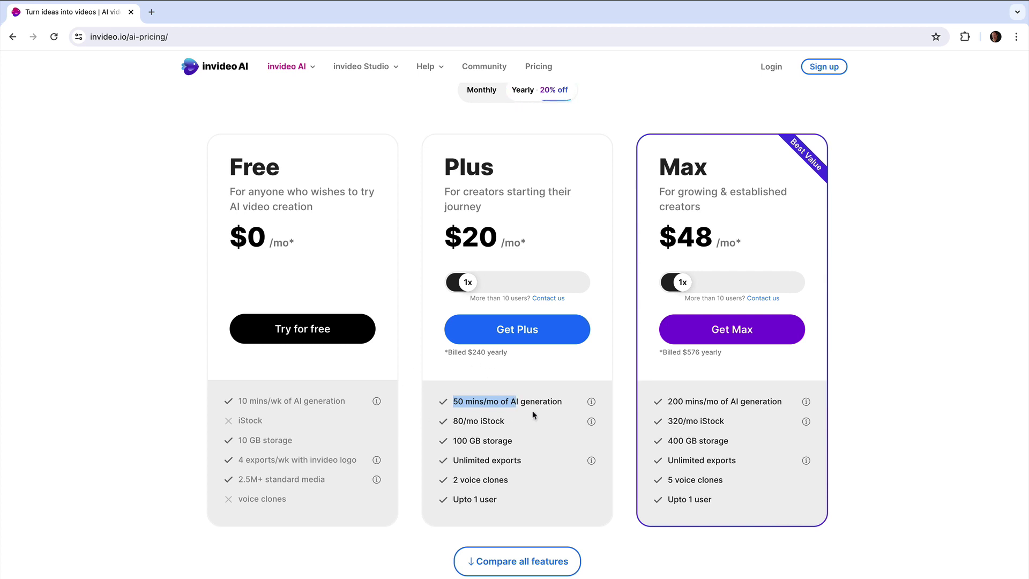
{"action": "left_click", "coordinate": [453, 403]}
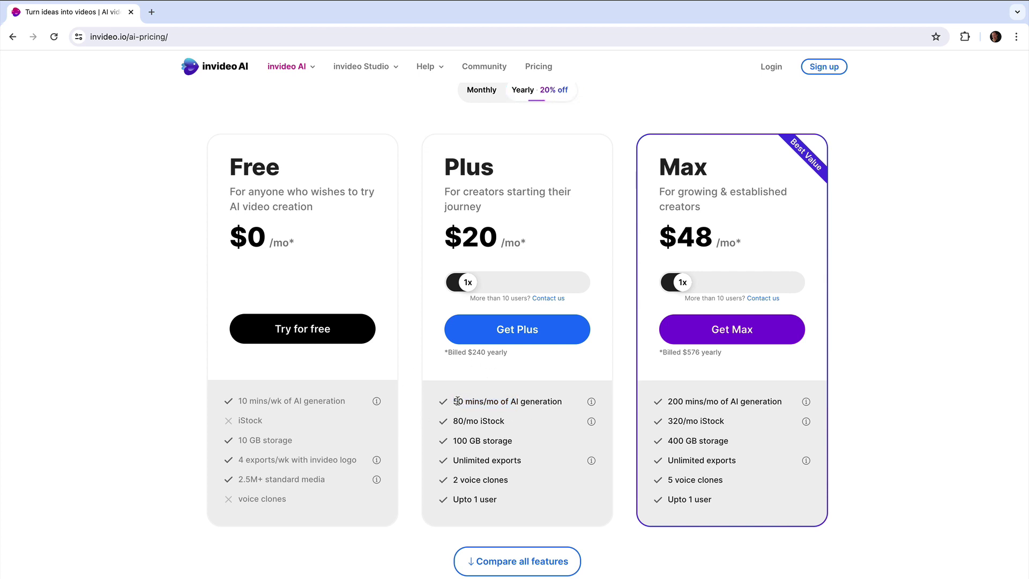
{"action": "left_click_drag", "start_coordinate": [457, 401], "coordinate": [499, 402]}
{"action": "left_click", "coordinate": [455, 402]}
{"action": "left_click_drag", "start_coordinate": [455, 402], "coordinate": [520, 399]}
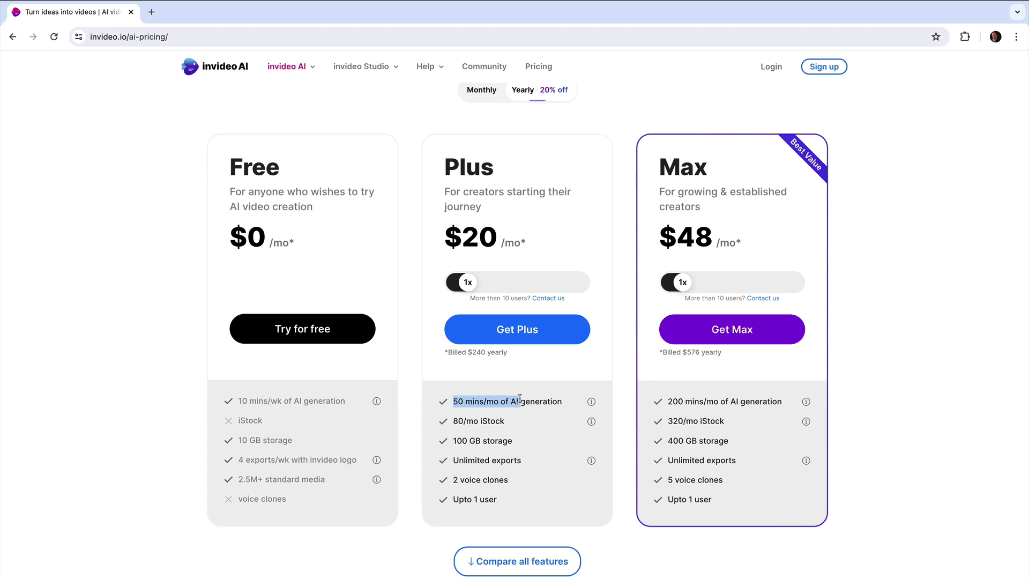
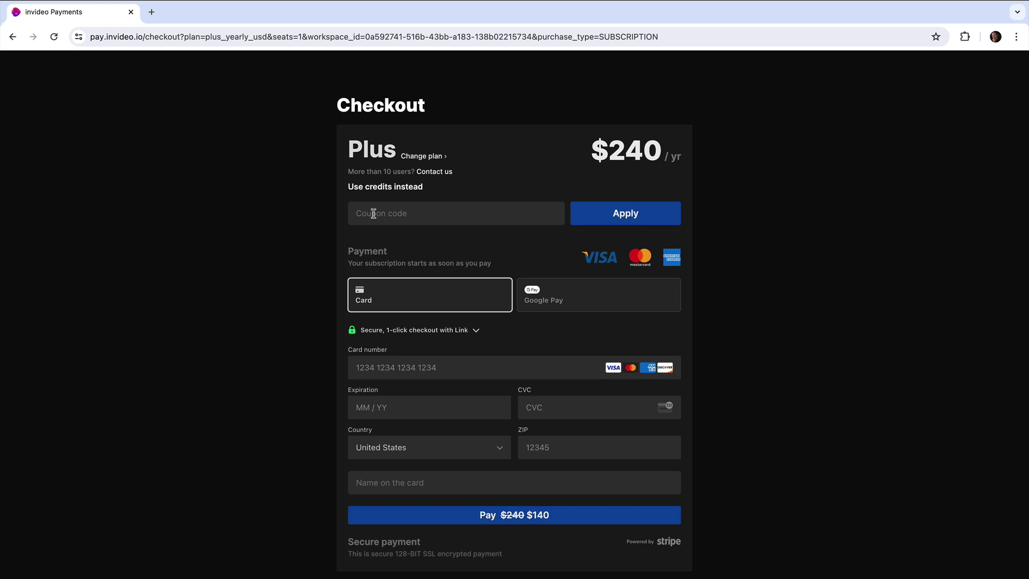
Apply the coupon code TRY50 to the yearly Plus plan checkout and check the coupon's benefit
{"action": "left_click", "coordinate": [374, 213]}
{"action": "type", "text": "TRY50"}
{"action": "left_click", "coordinate": [615, 214]}
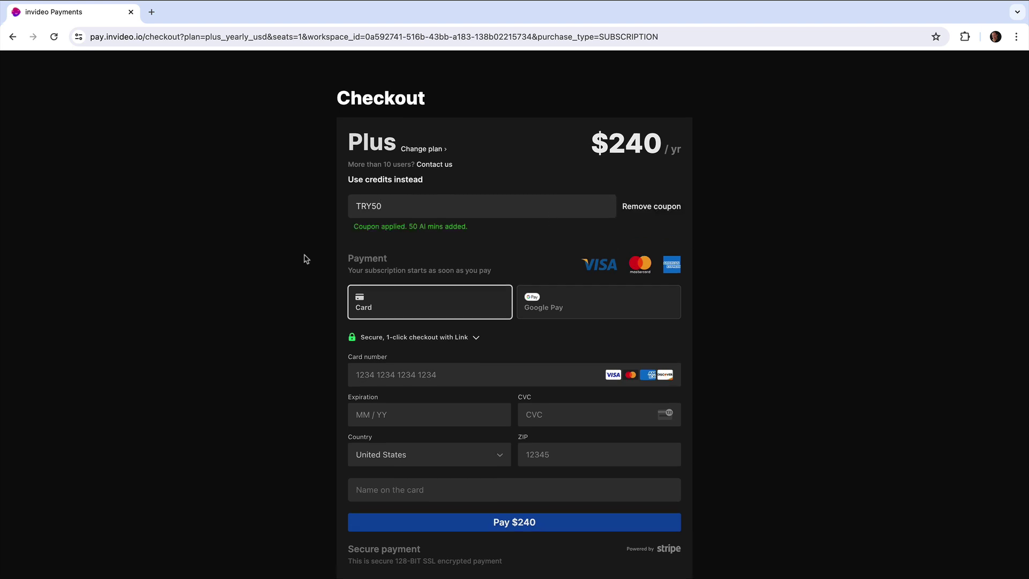
{"action": "left_click_drag", "start_coordinate": [368, 227], "coordinate": [470, 227]}
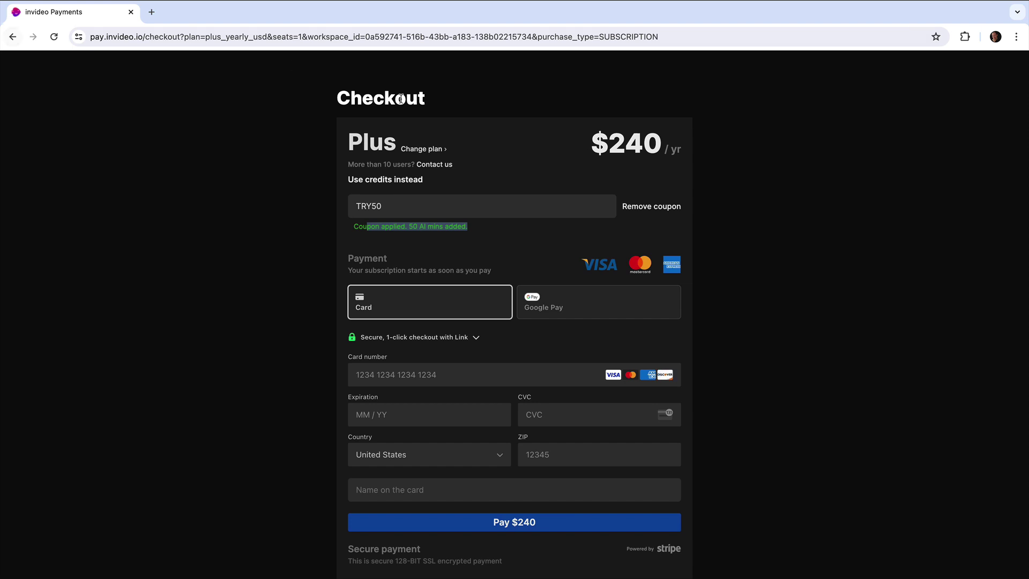
Change the checkout plan to yearly Max and check what the coupon adds to it
{"action": "left_click", "coordinate": [421, 148]}
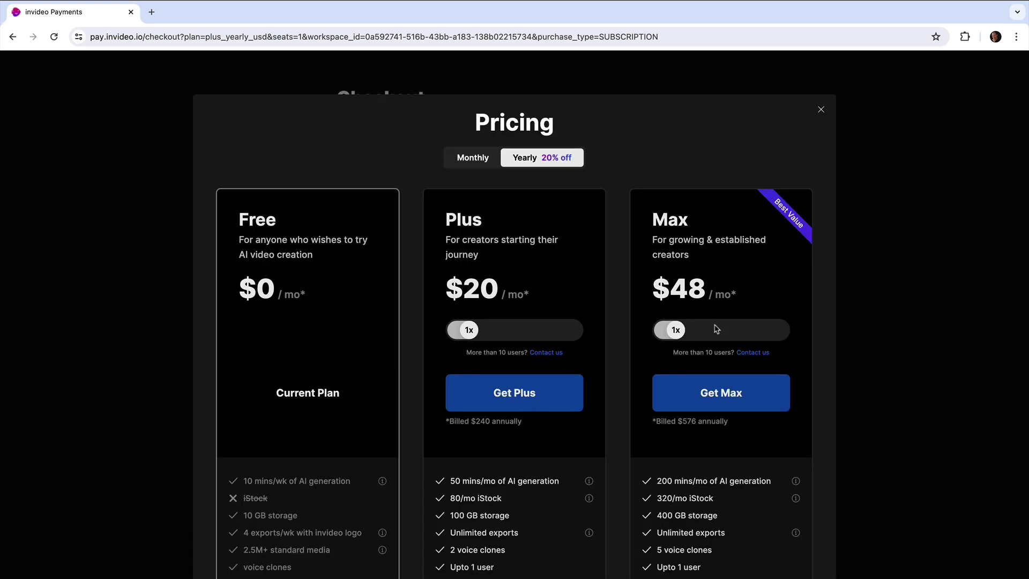
{"action": "left_click", "coordinate": [720, 391]}
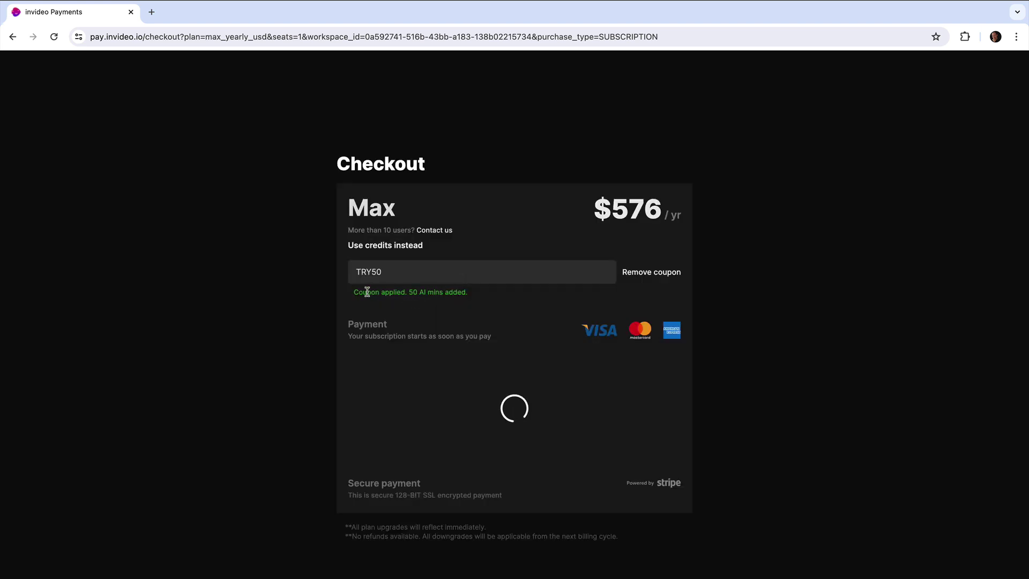
{"action": "left_click_drag", "start_coordinate": [358, 289], "coordinate": [414, 295]}
{"action": "left_click_drag", "start_coordinate": [469, 226], "coordinate": [353, 227]}
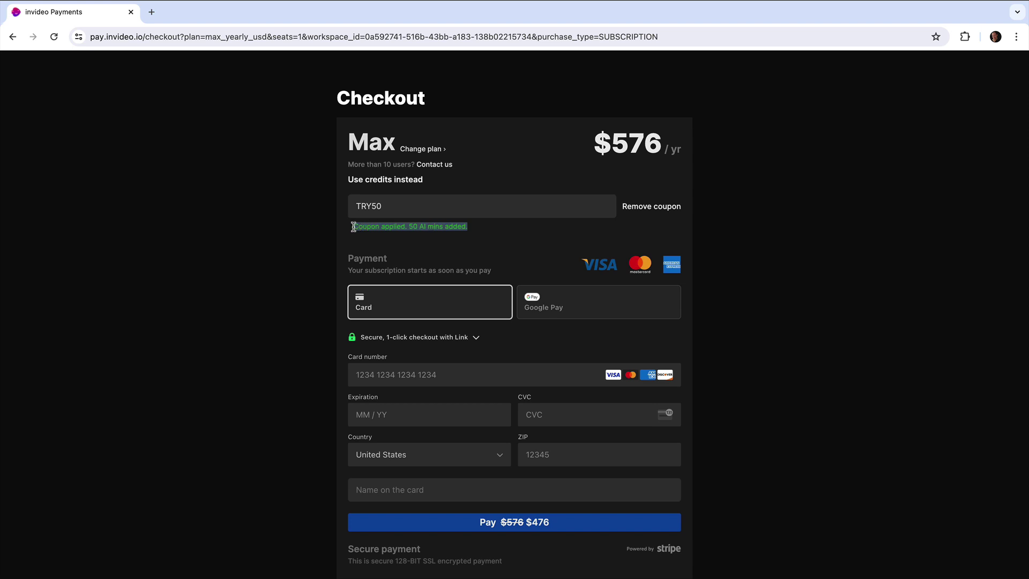
{"action": "left_click", "coordinate": [387, 225]}
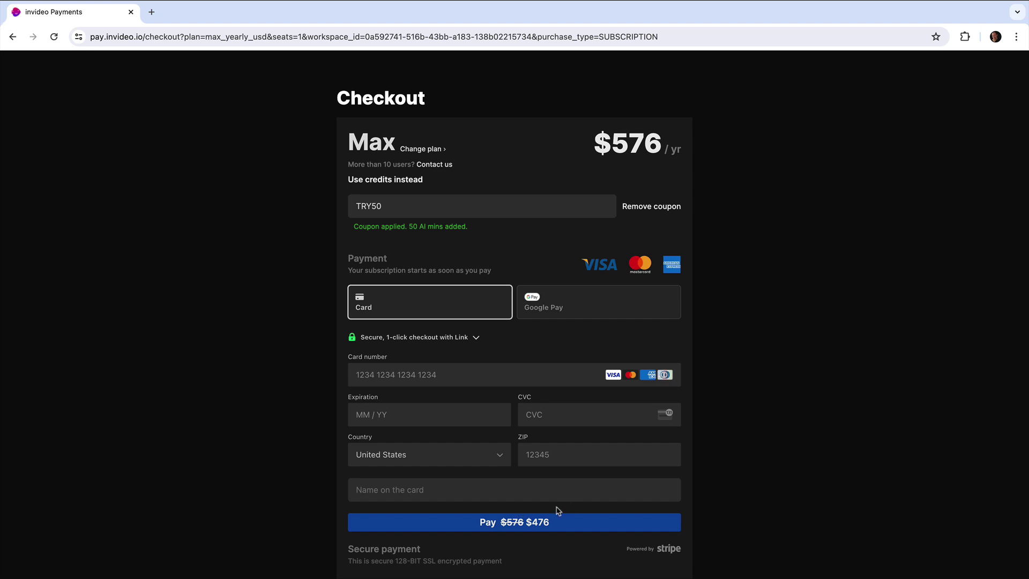
Compare the monthly and yearly plan prices, and return to the checkout without changing the plan
{"action": "left_click", "coordinate": [425, 150]}
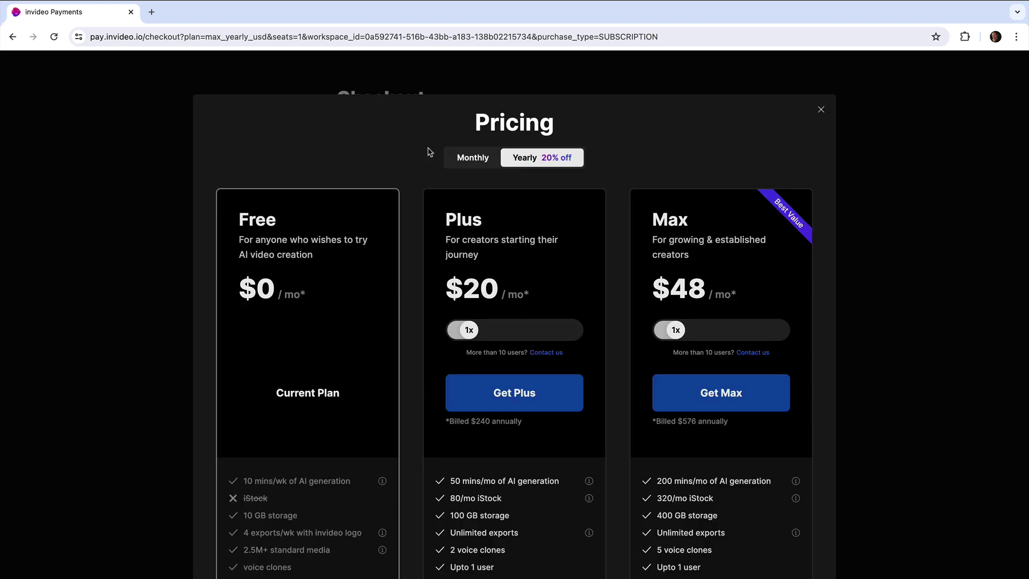
{"action": "left_click", "coordinate": [476, 161]}
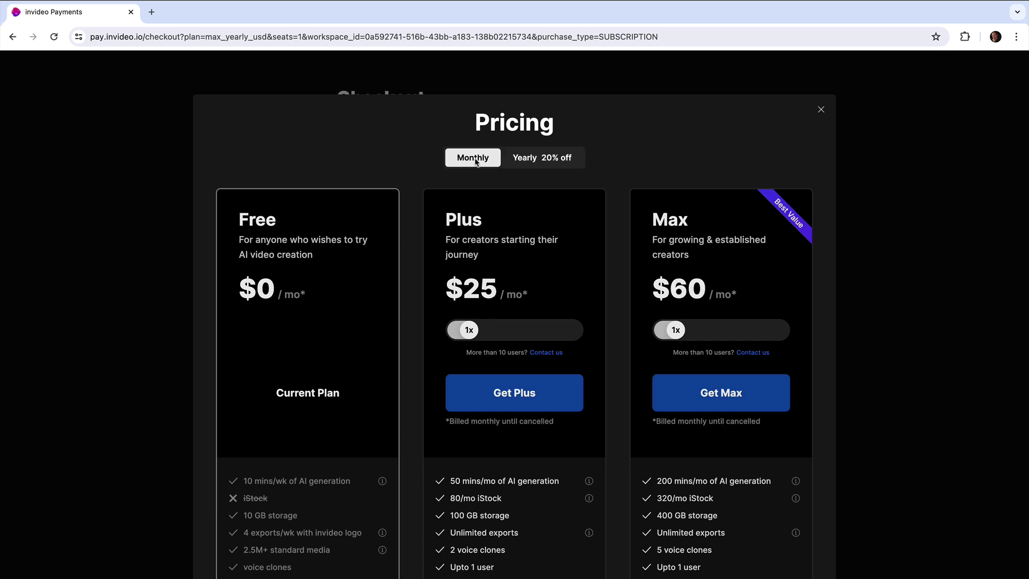
{"action": "left_click", "coordinate": [534, 162]}
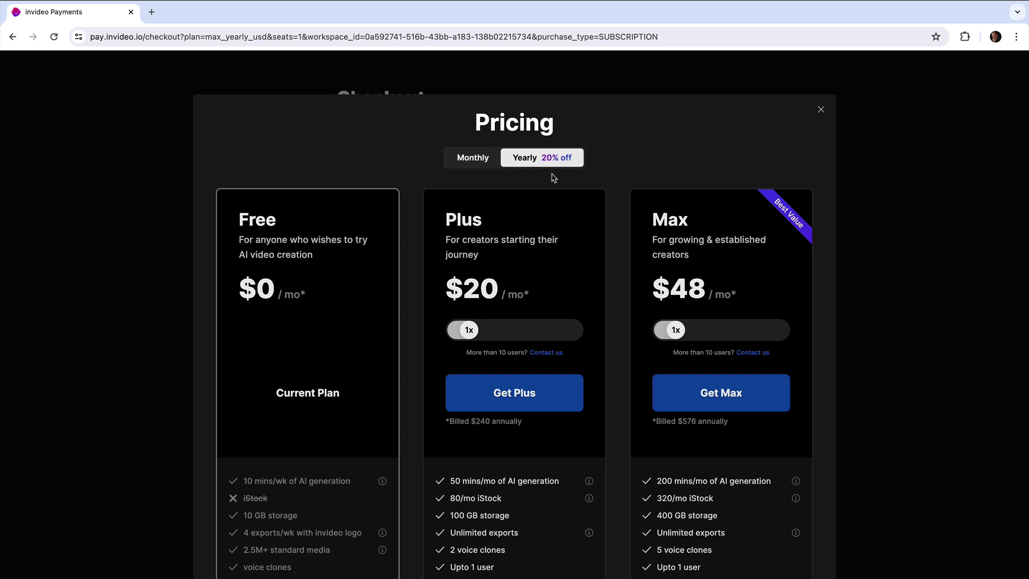
{"action": "key", "text": "Escape"}
{"action": "left_click_drag", "start_coordinate": [395, 206], "coordinate": [352, 208]}
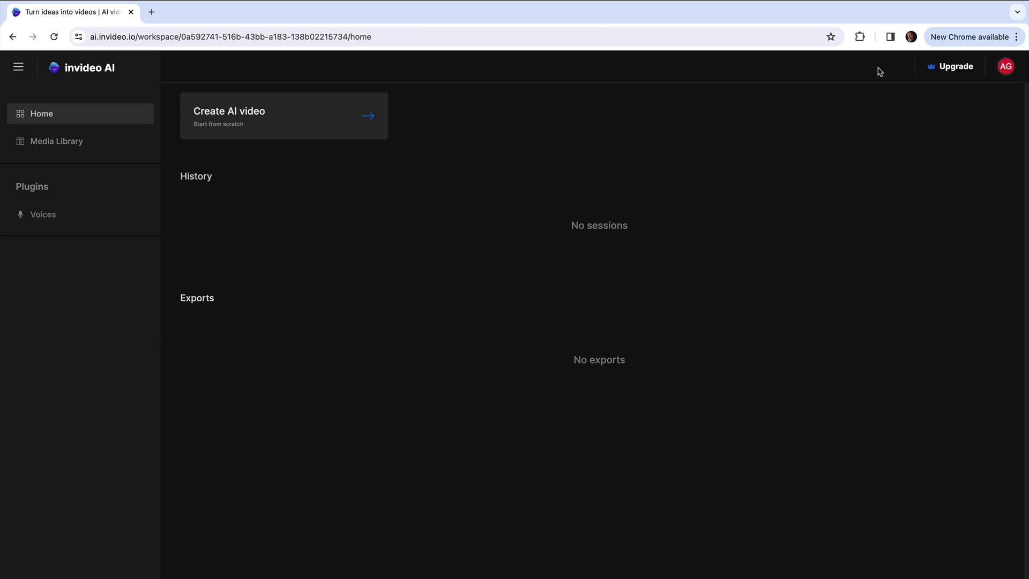
Start a new AI video with the YouTube Explainer workflow and set its length to 4 minutes
{"action": "left_click", "coordinate": [210, 115]}
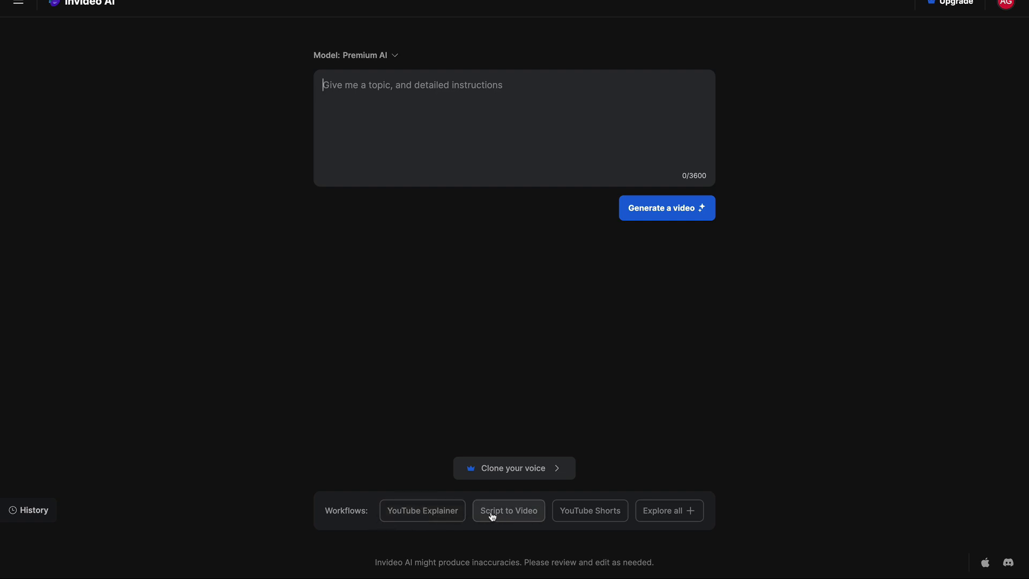
{"action": "left_click", "coordinate": [414, 515]}
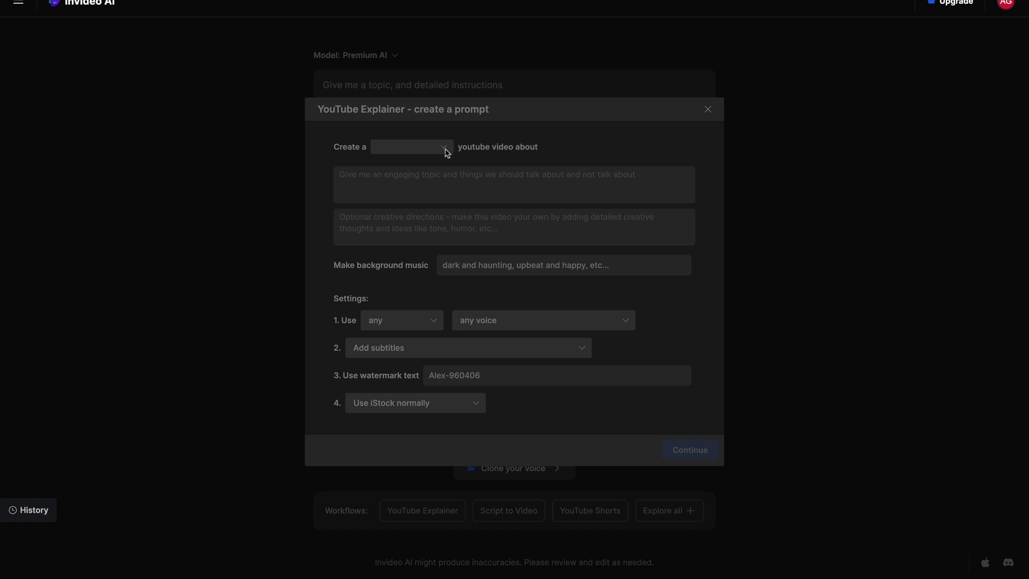
{"action": "left_click", "coordinate": [444, 151]}
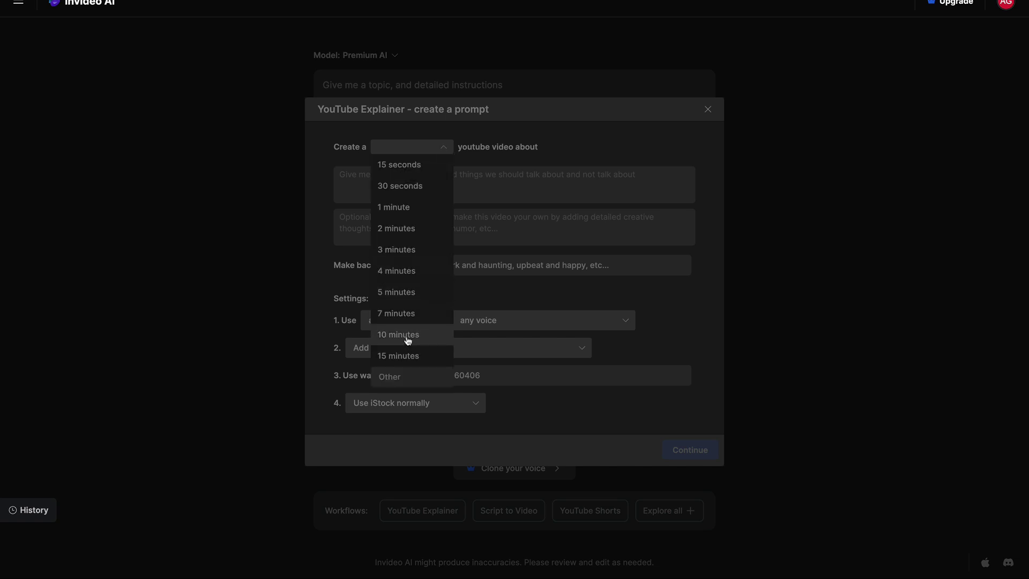
{"action": "left_click", "coordinate": [396, 268]}
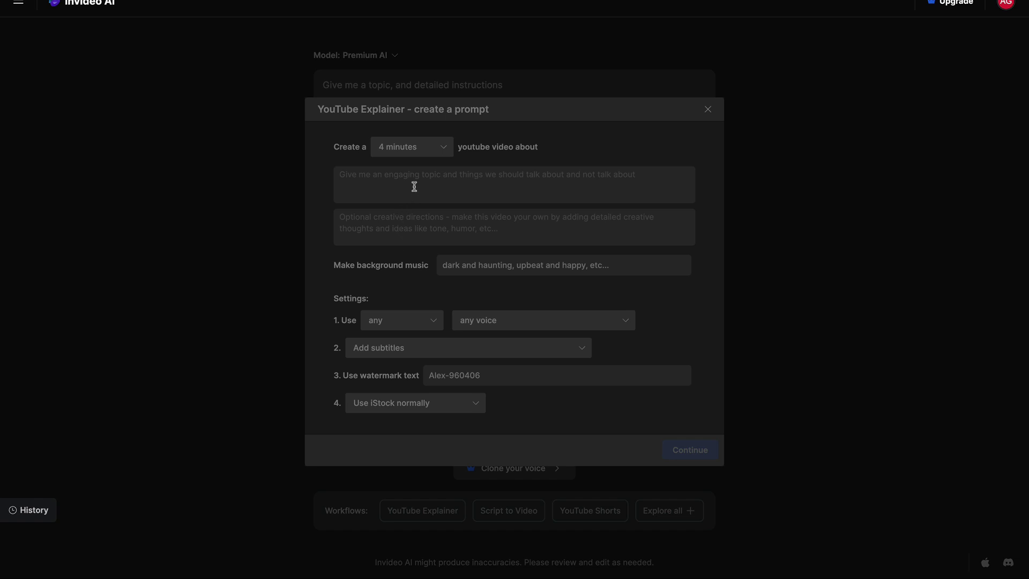
Enter the video topic "The need for recycling plastic and how people can use alternatives to plastic"
{"action": "left_click", "coordinate": [362, 177]}
{"action": "type", "text": "The need for recycling plastic and how people can use alternatives to plastic"}
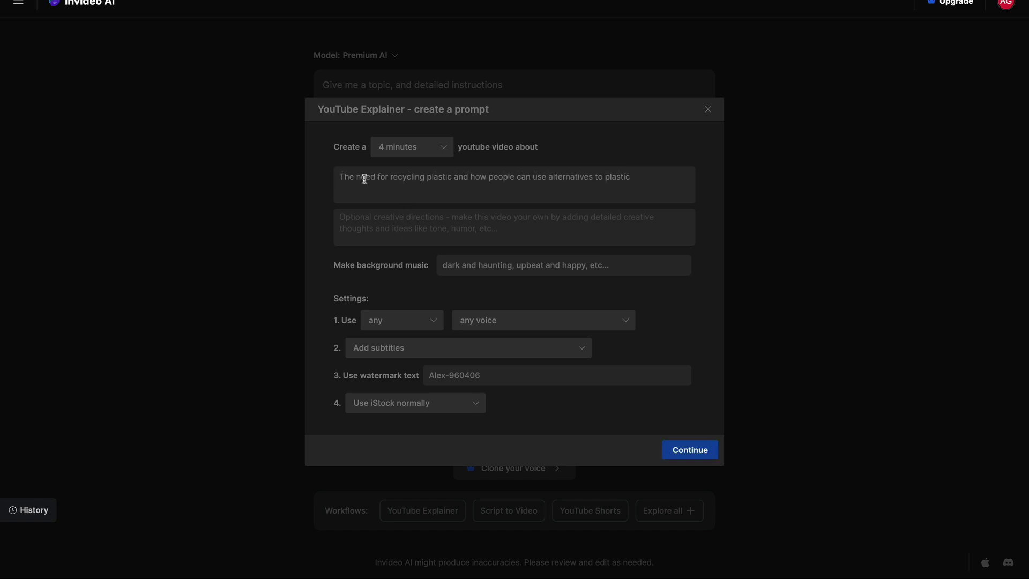
{"action": "left_click_drag", "start_coordinate": [343, 177], "coordinate": [450, 171]}
{"action": "left_click_drag", "start_coordinate": [451, 172], "coordinate": [599, 179]}
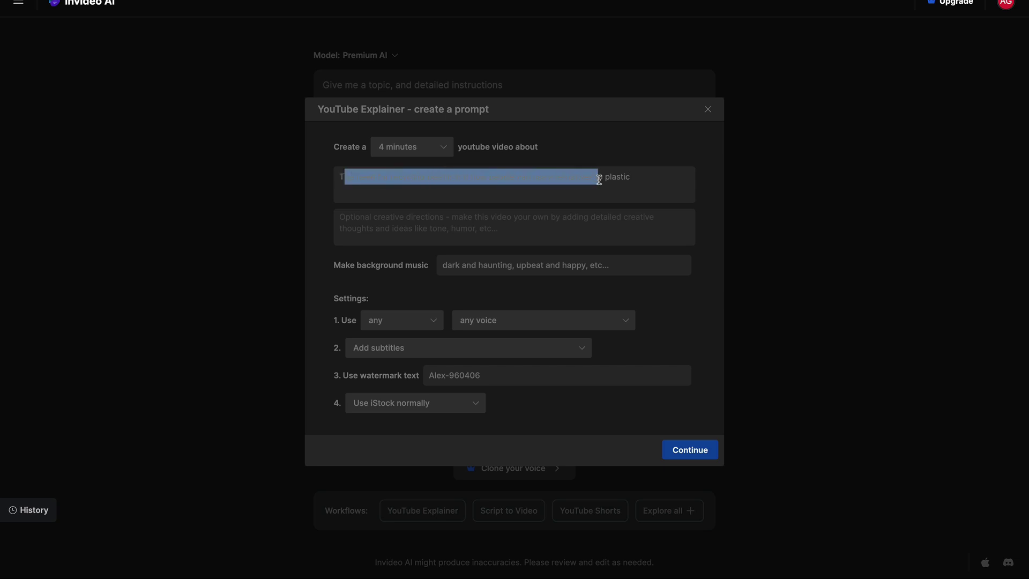
{"action": "left_click", "coordinate": [641, 177]}
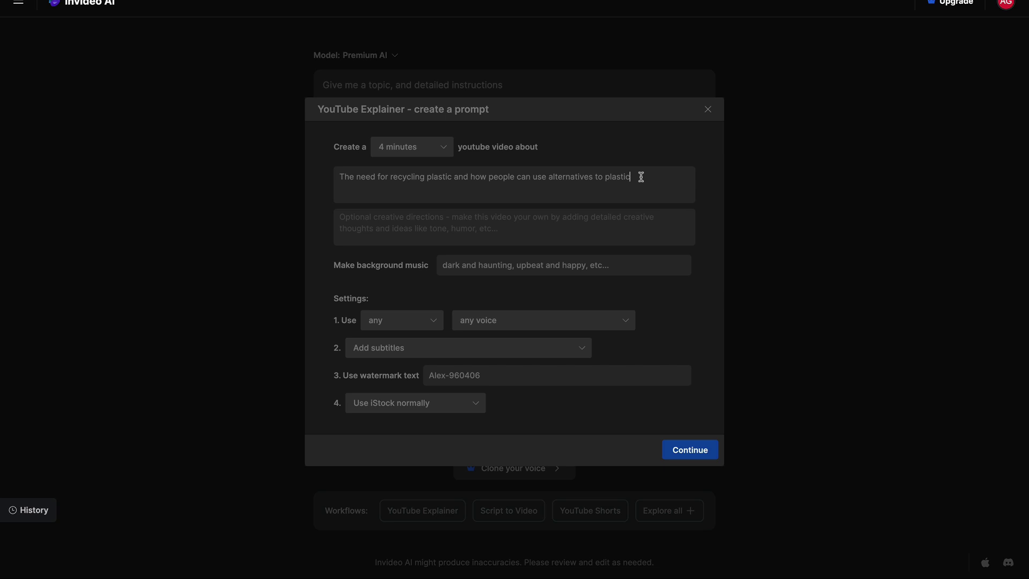
Add the creative direction "Use research when possible" and set the background music to "inspirational"
{"action": "left_click", "coordinate": [440, 216]}
{"action": "type", "text": "Use research when possible"}
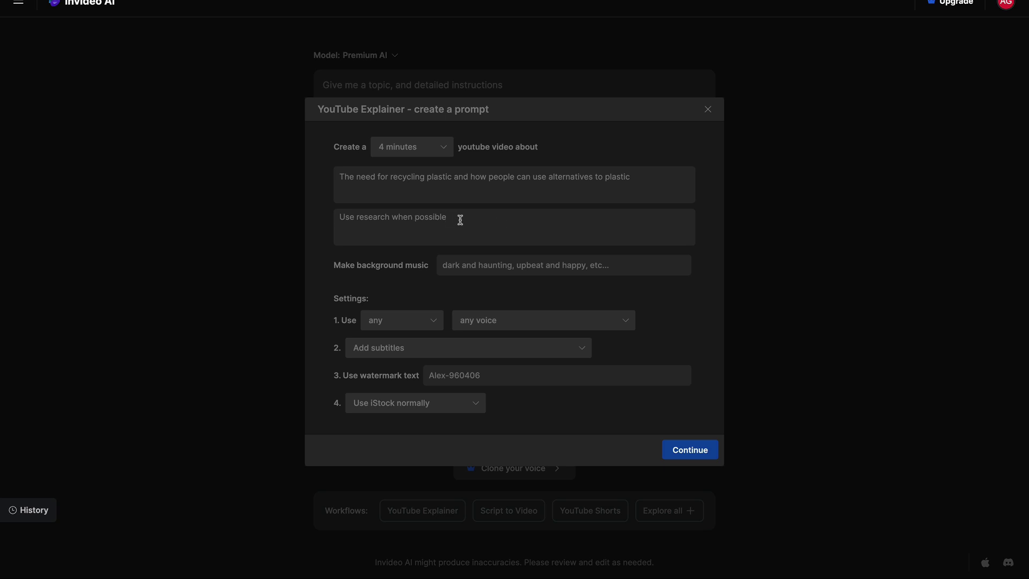
{"action": "left_click_drag", "start_coordinate": [460, 220], "coordinate": [340, 215]}
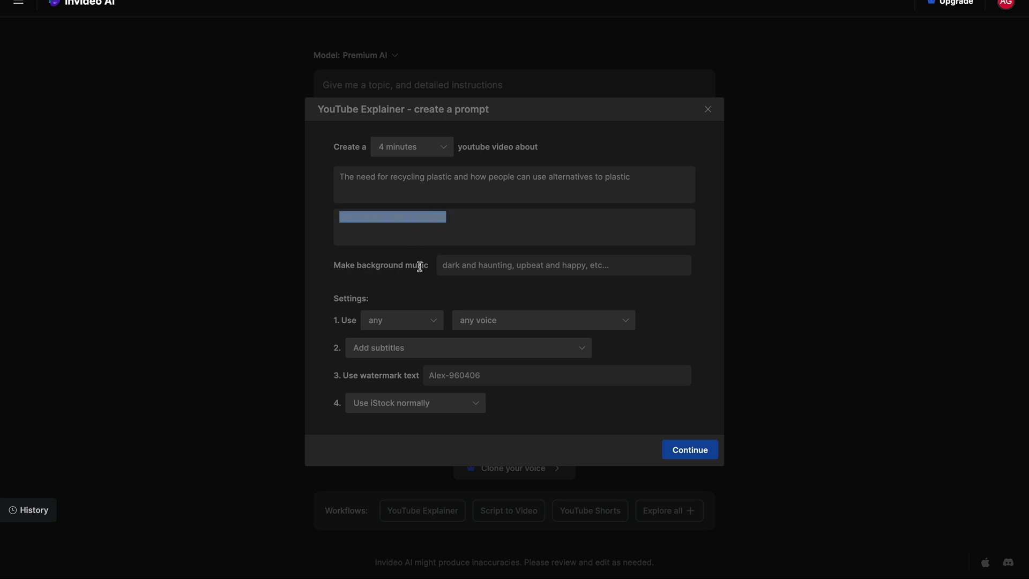
{"action": "left_click", "coordinate": [581, 263]}
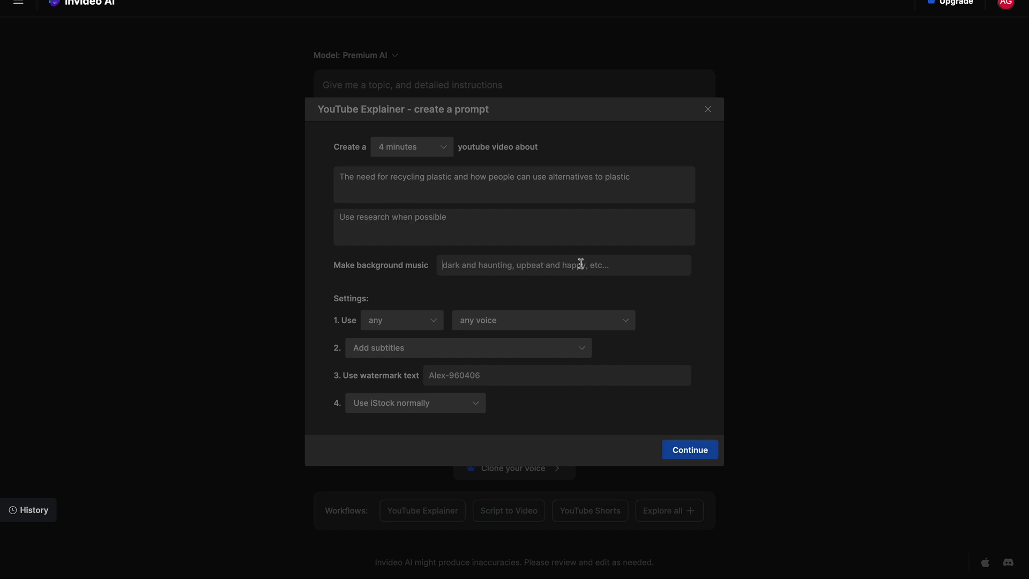
{"action": "type", "text": "inspirational"}
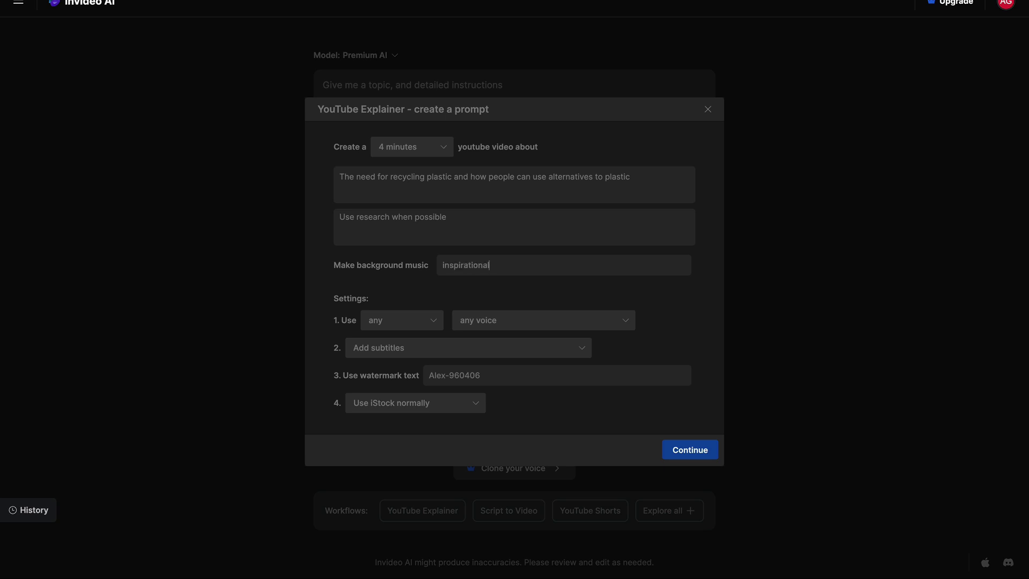
Set the narration to a male, clear American voice
{"action": "left_click", "coordinate": [435, 323]}
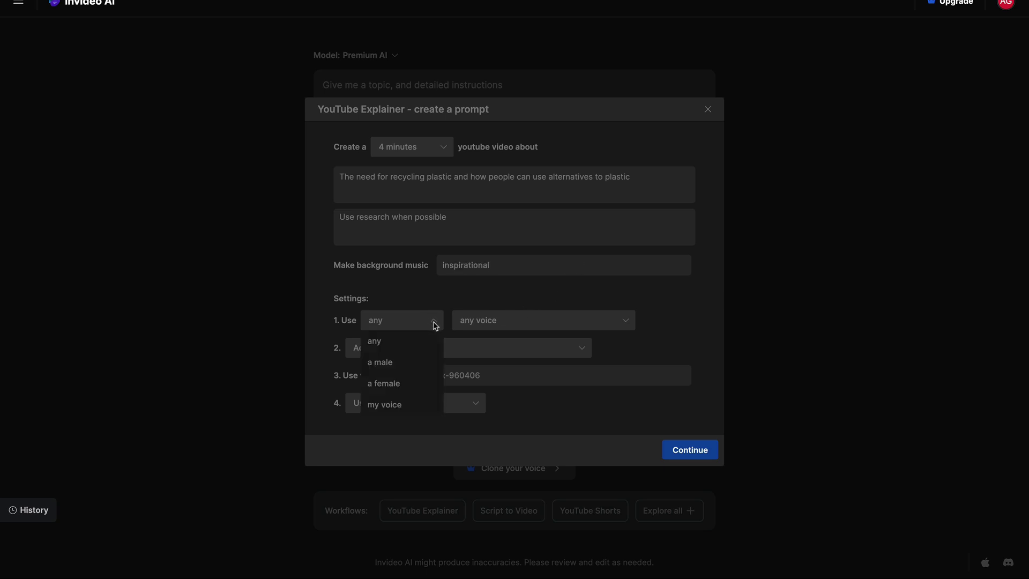
{"action": "left_click", "coordinate": [387, 368]}
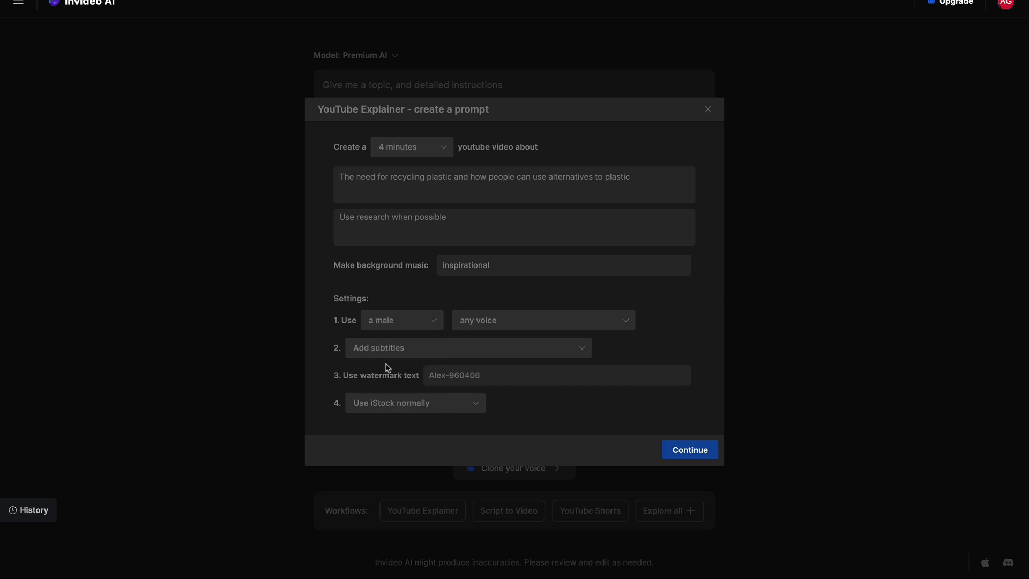
{"action": "left_click", "coordinate": [482, 323]}
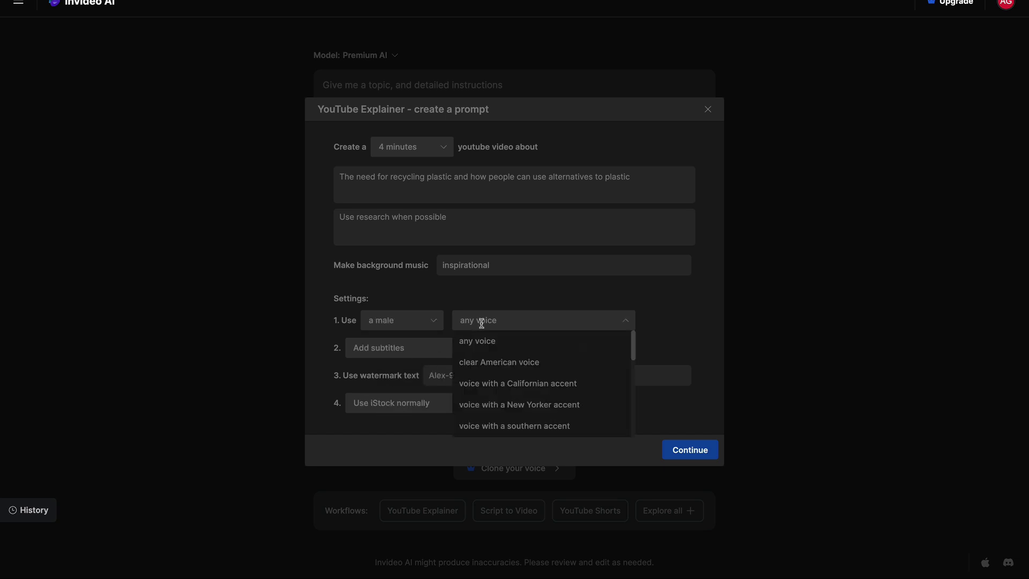
{"action": "left_click", "coordinate": [482, 371]}
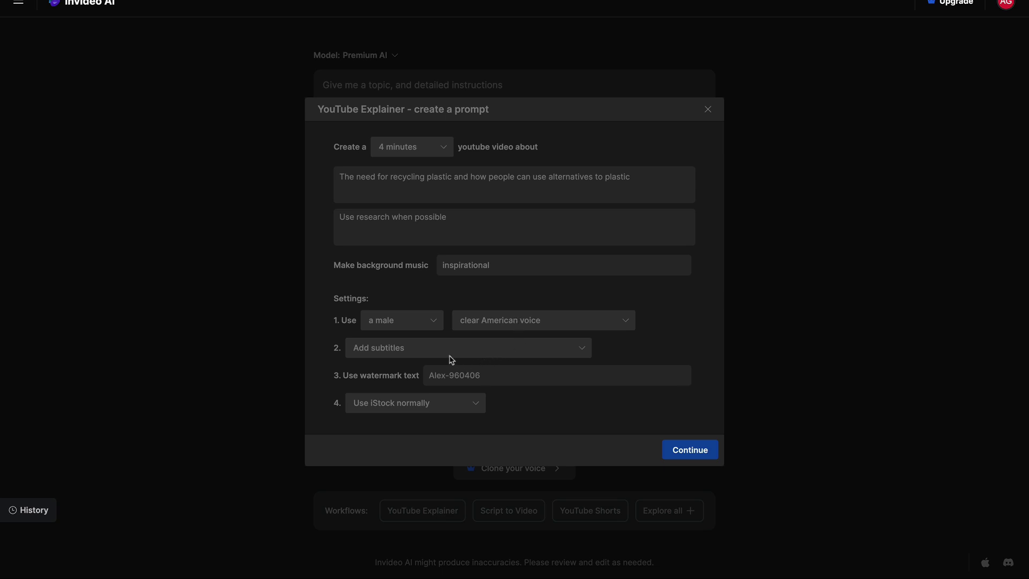
Choose "Don't add any subtitles" and set the watermark text to "Plastics"
{"action": "left_click", "coordinate": [529, 353]}
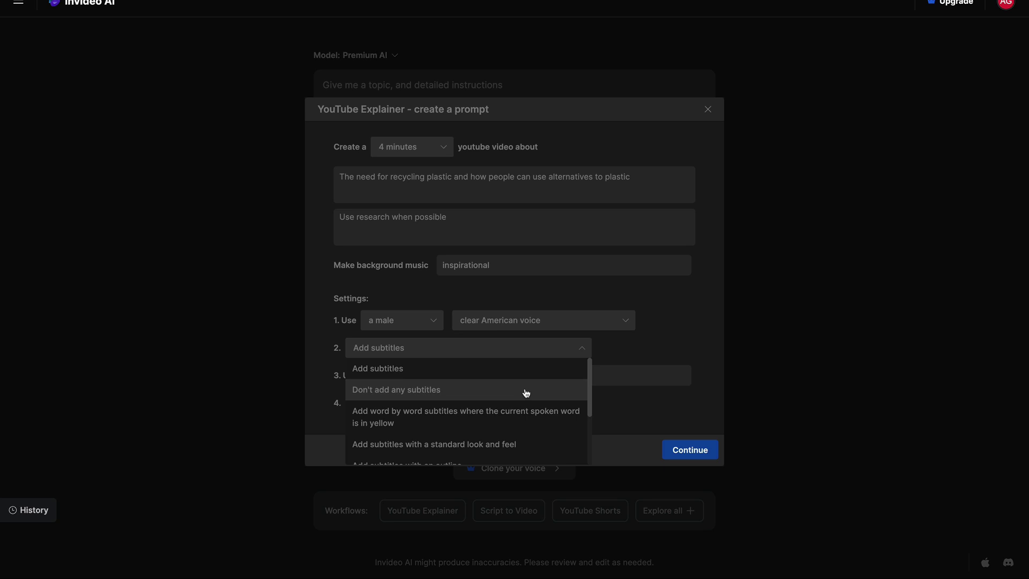
{"action": "left_click", "coordinate": [526, 393]}
{"action": "left_click", "coordinate": [425, 384]}
{"action": "type", "text": "Plastics"}
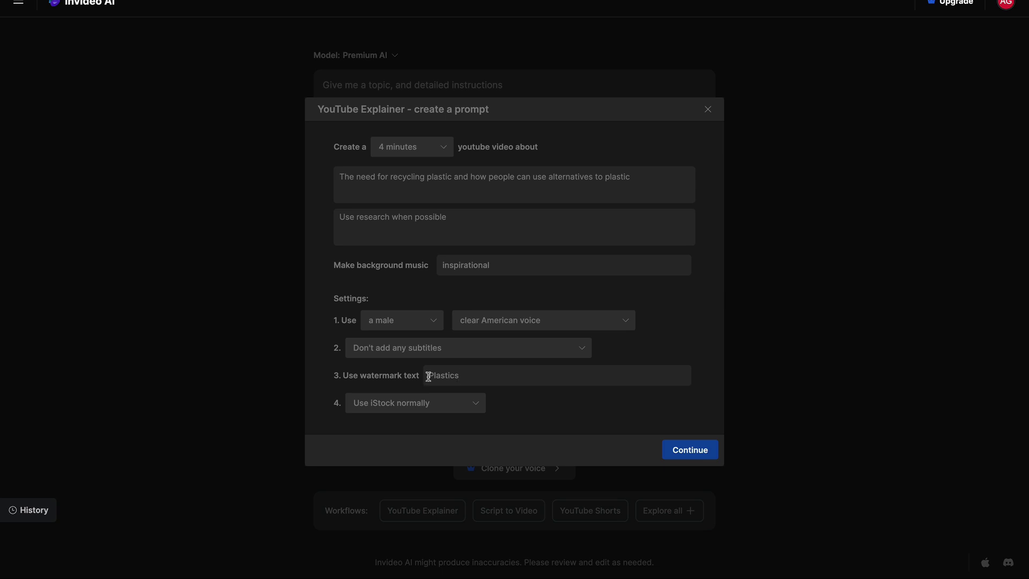
{"action": "left_click_drag", "start_coordinate": [458, 375], "coordinate": [424, 378]}
Keep the "Use iStock normally" option and complete the YouTube Explainer form to produce the prompt
{"action": "left_click", "coordinate": [477, 411]}
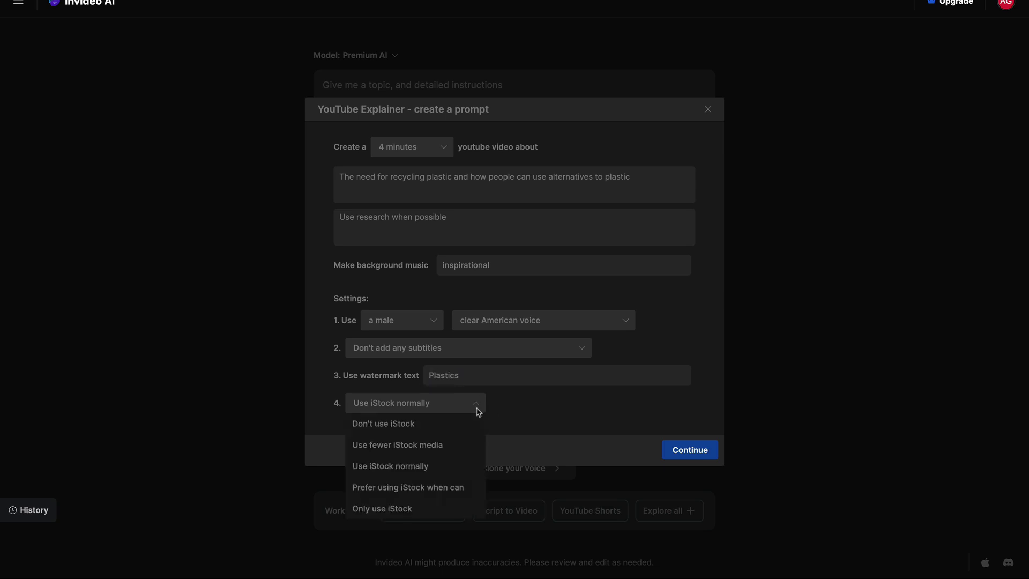
{"action": "left_click", "coordinate": [478, 411]}
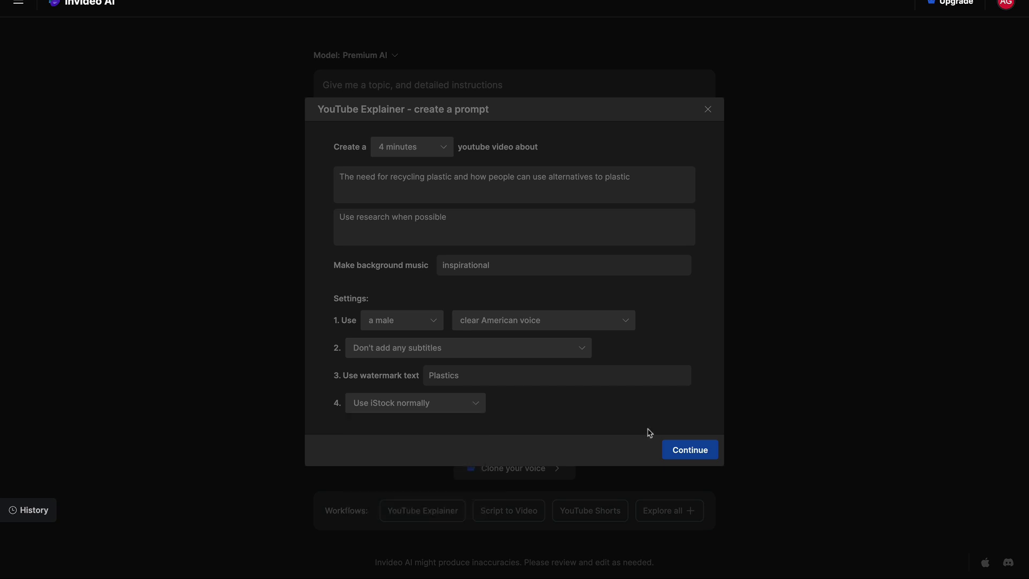
{"action": "left_click", "coordinate": [689, 450]}
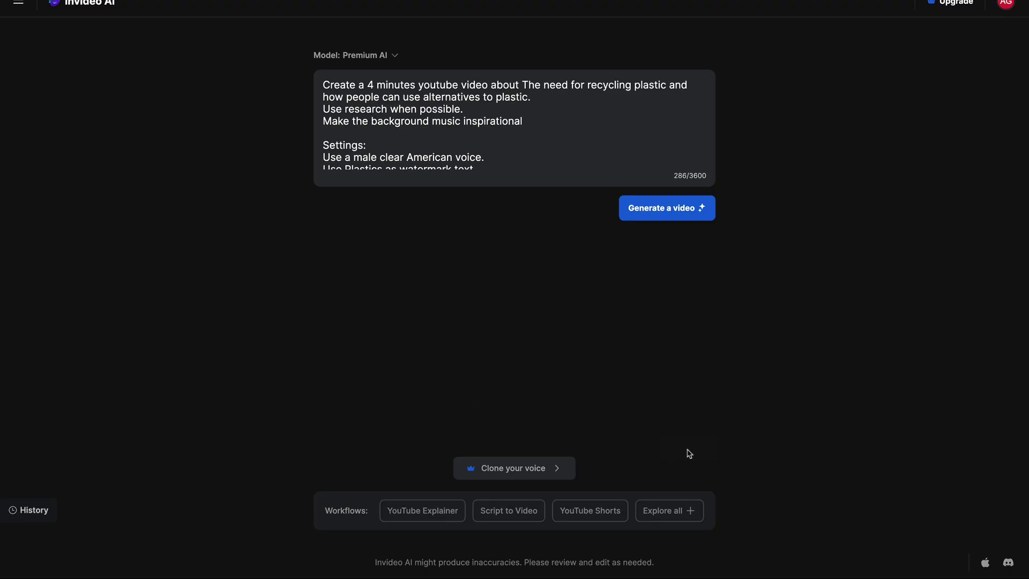
Review the assembled prompt from the topic through the settings, and generate the video from it
{"action": "scroll", "coordinate": [551, 132], "scroll_direction": "down", "scroll_amount": 2}
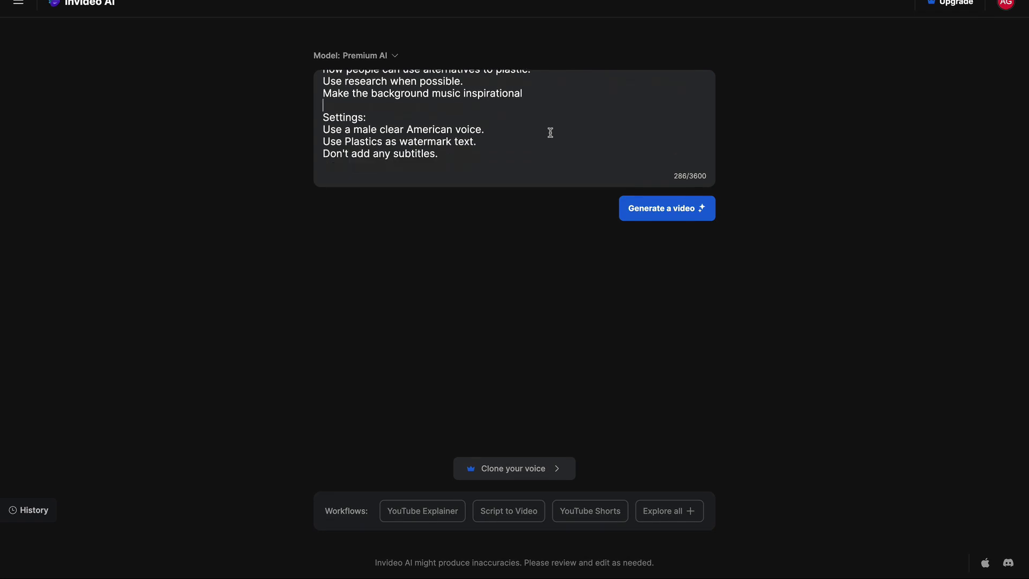
{"action": "scroll", "coordinate": [550, 131], "scroll_direction": "up", "scroll_amount": 2}
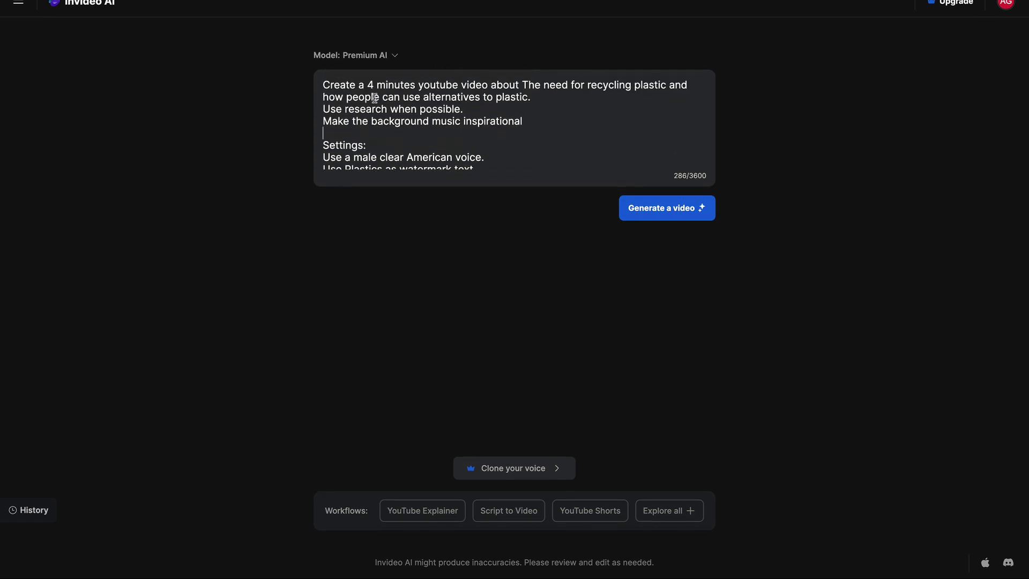
{"action": "scroll", "coordinate": [499, 131], "scroll_direction": "down", "scroll_amount": 2}
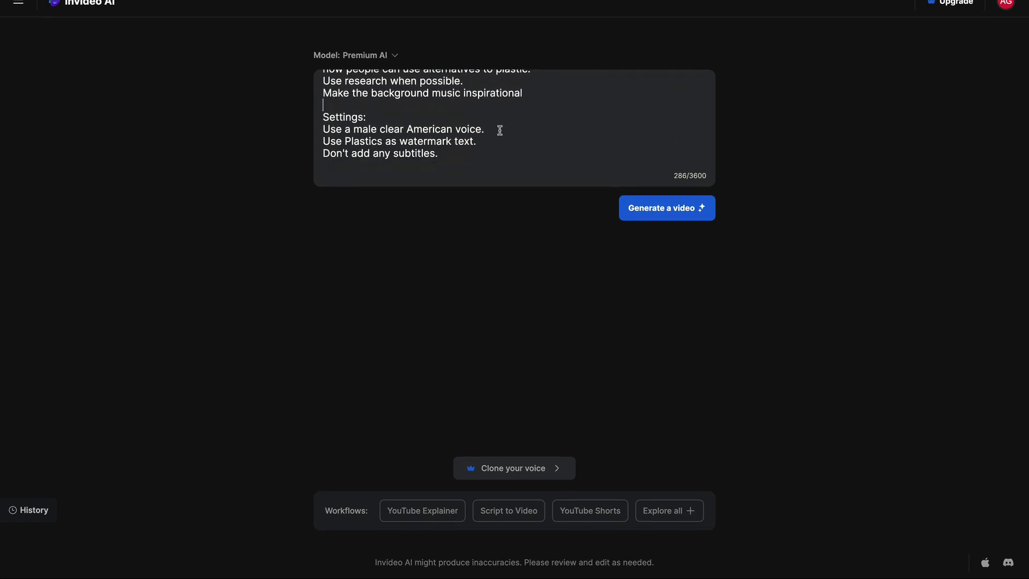
{"action": "scroll", "coordinate": [554, 138], "scroll_direction": "up", "scroll_amount": 2}
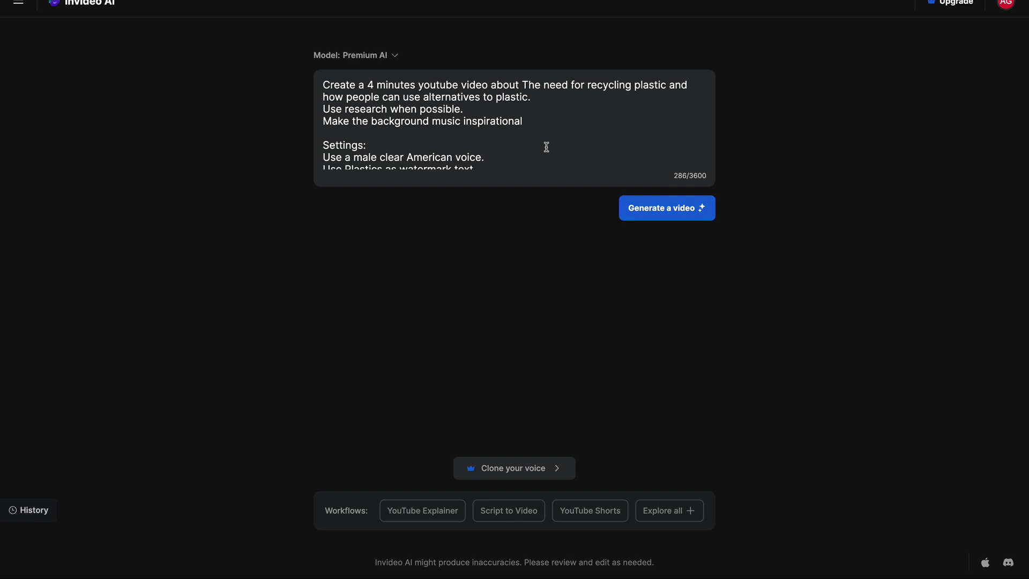
{"action": "left_click", "coordinate": [655, 200]}
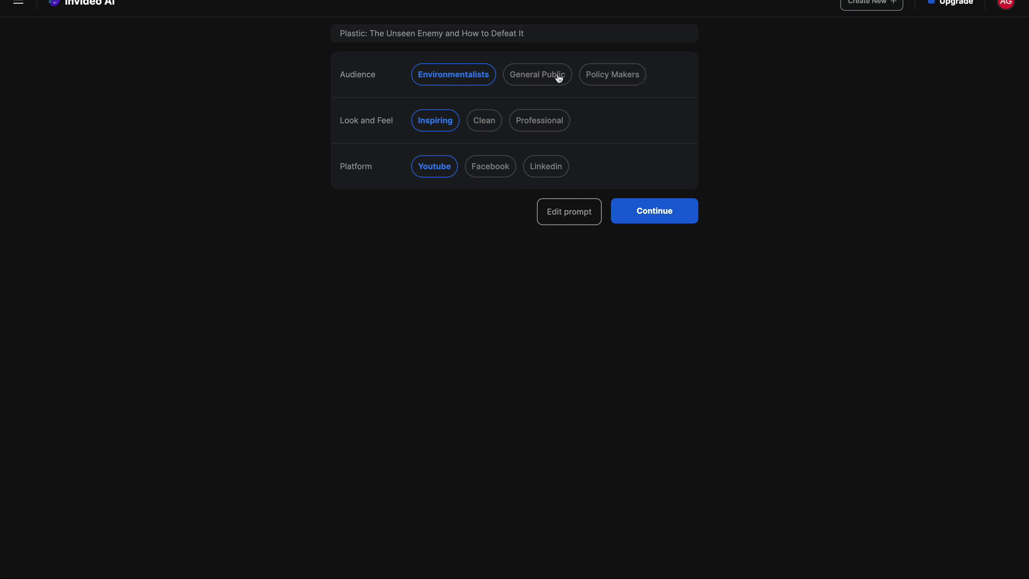
Set the audience to Policy Makers and the look and feel to Professional, and continue to the video
{"action": "left_click", "coordinate": [612, 79]}
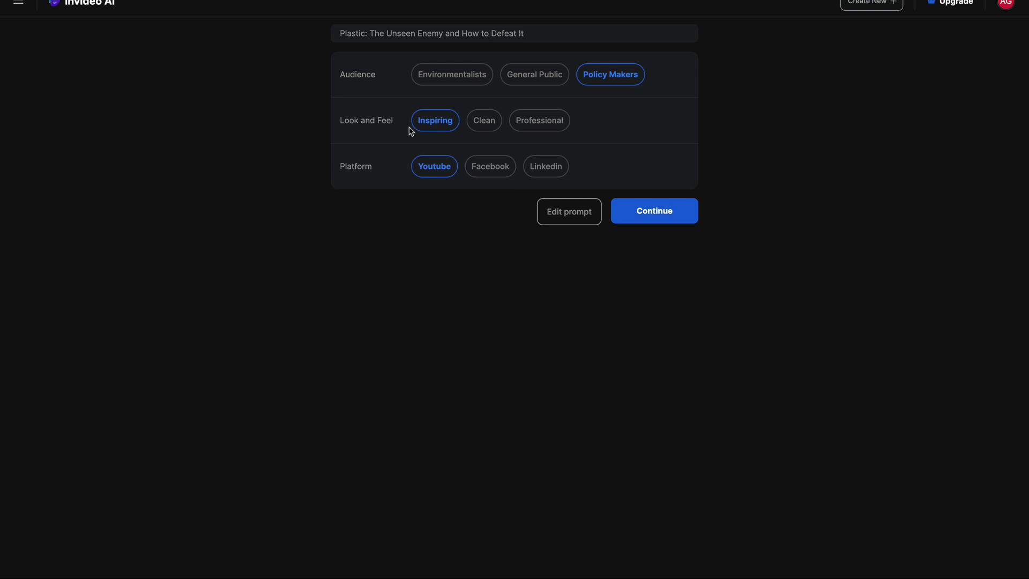
{"action": "left_click", "coordinate": [531, 129]}
{"action": "left_click", "coordinate": [651, 211]}
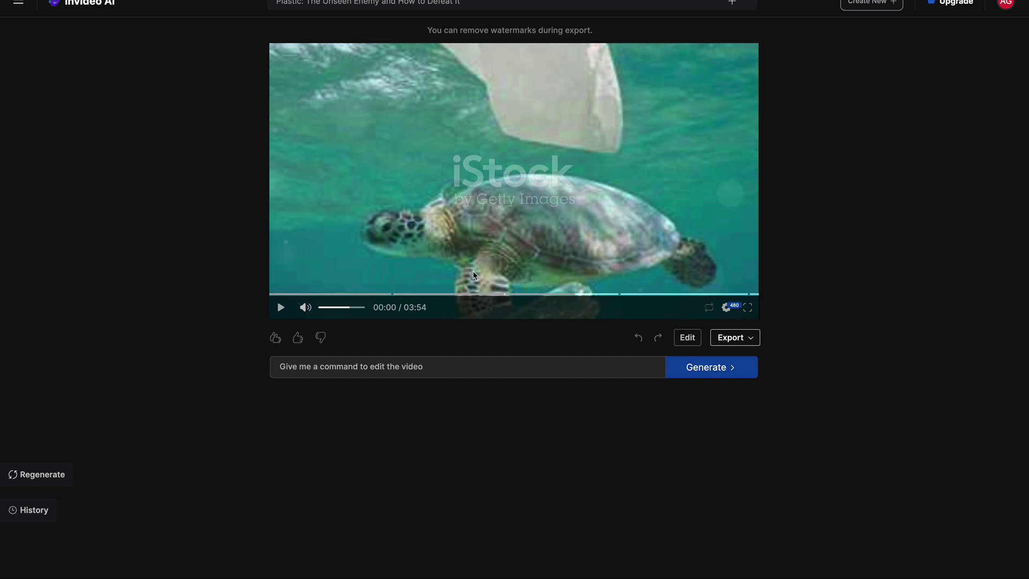
Play the generated video from the start and pause it at the "The Power of Alternatives" title
{"action": "left_click", "coordinate": [291, 367]}
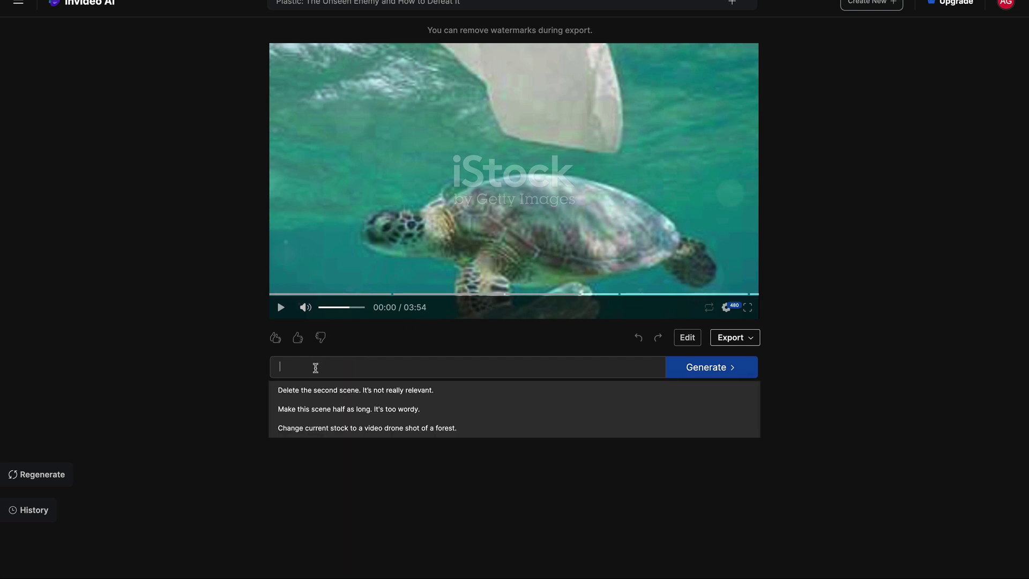
{"action": "left_click", "coordinate": [213, 368]}
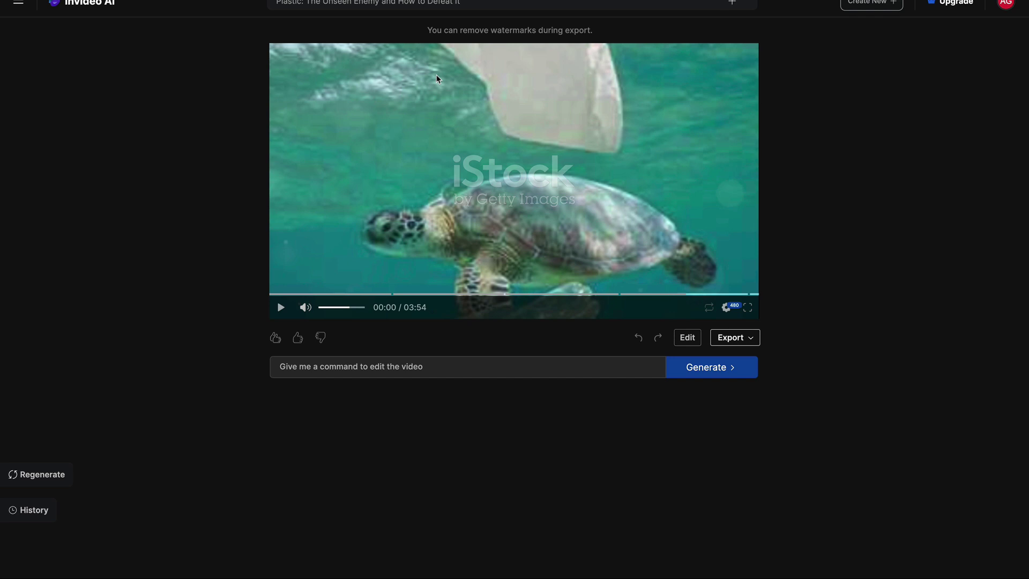
{"action": "left_click", "coordinate": [280, 307]}
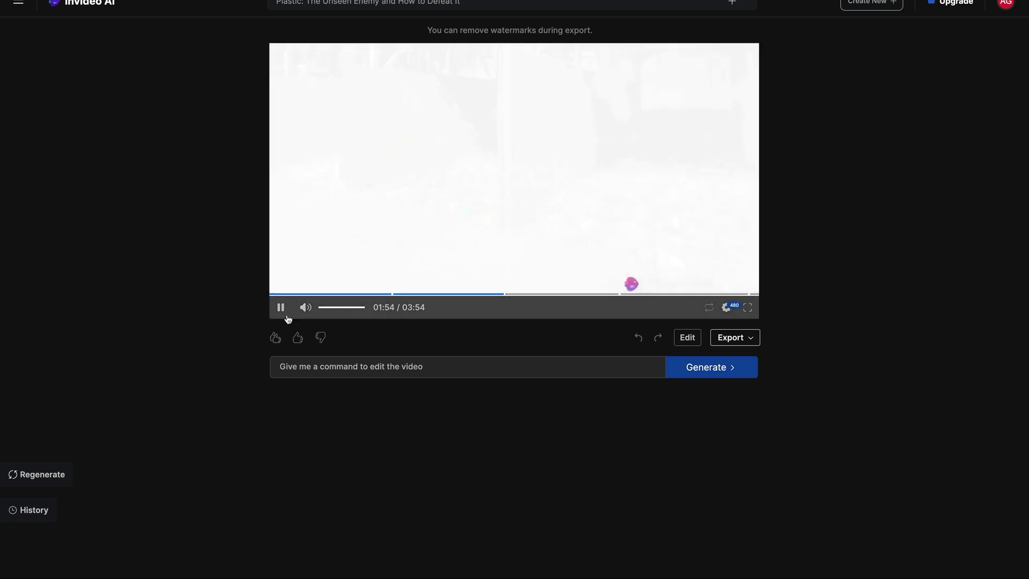
{"action": "left_click", "coordinate": [284, 311]}
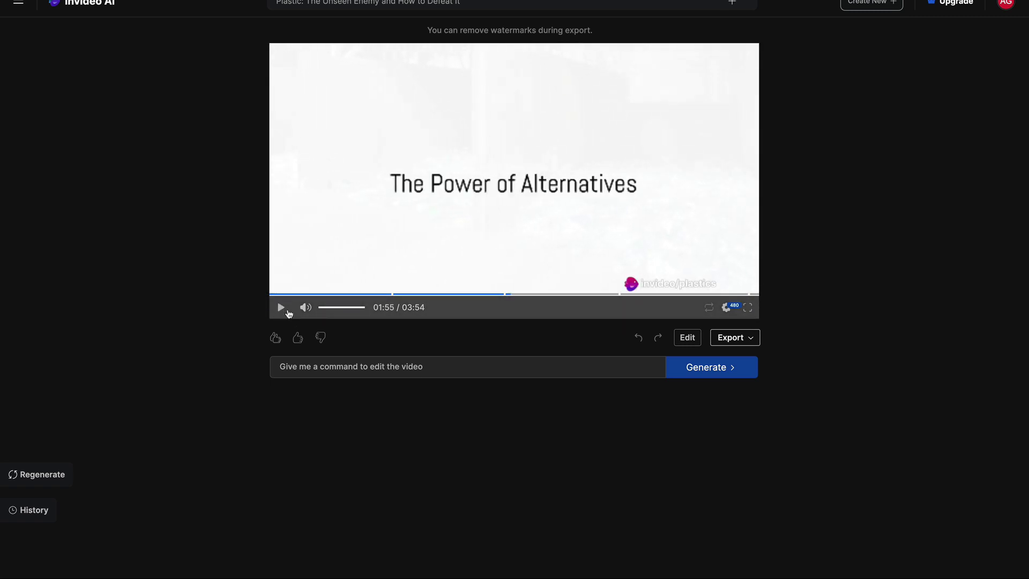
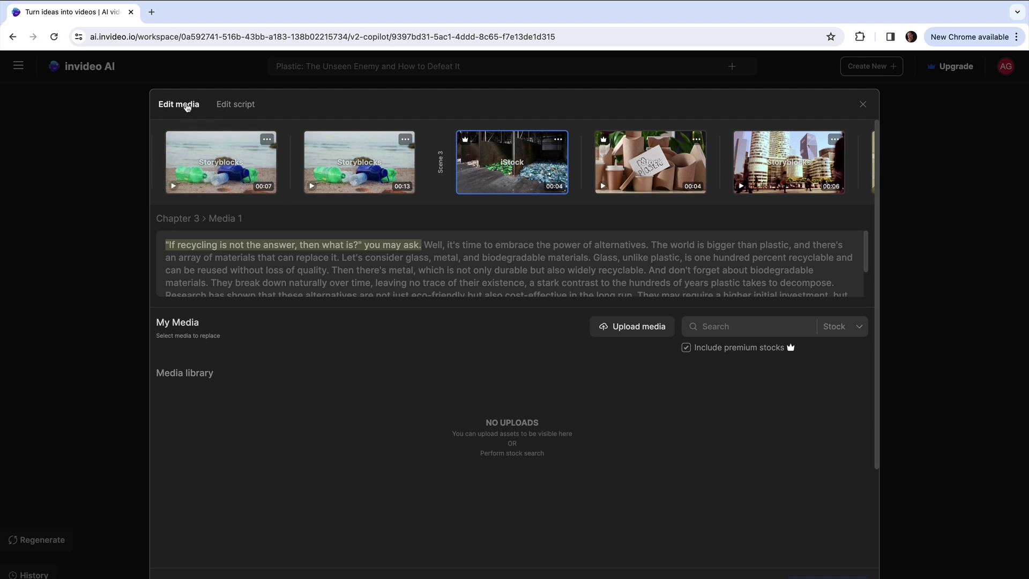
In the script's Chapter 3, insert "best" before "answer" in the opening line and apply the change
{"action": "left_click", "coordinate": [235, 104]}
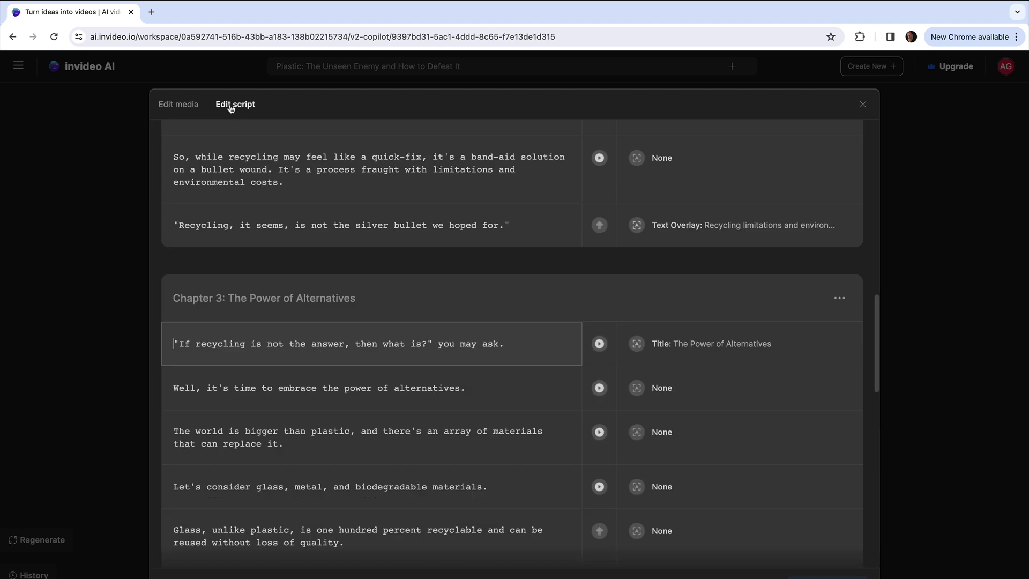
{"action": "double_click", "coordinate": [300, 341]}
{"action": "left_click_drag", "start_coordinate": [191, 343], "coordinate": [300, 341]}
{"action": "left_click", "coordinate": [314, 343]}
{"action": "type", "text": "best"}
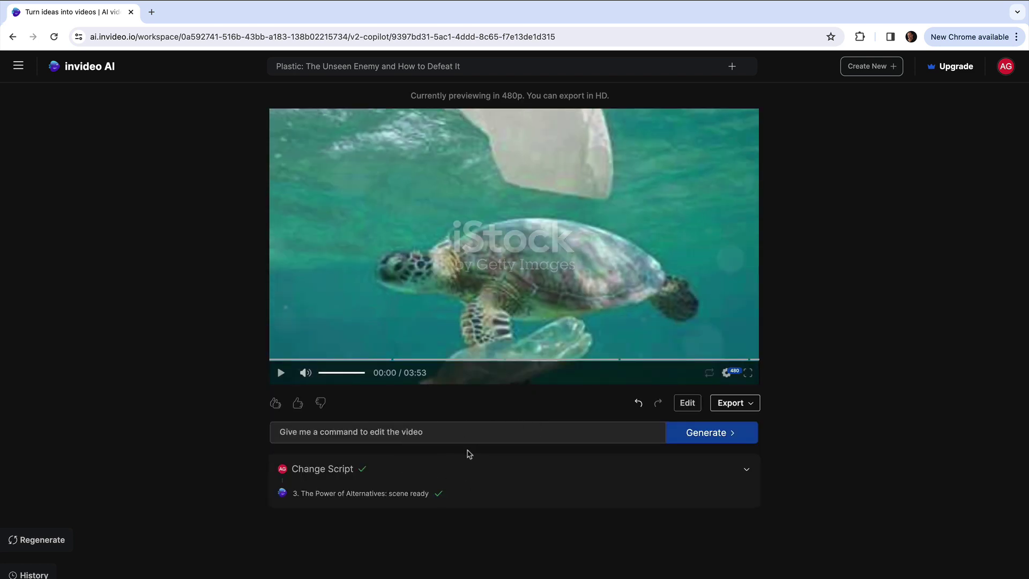
Browse the media clips of Scene 1 and inspect the duration and center point settings of its Media 4 clip
{"action": "left_click", "coordinate": [689, 405]}
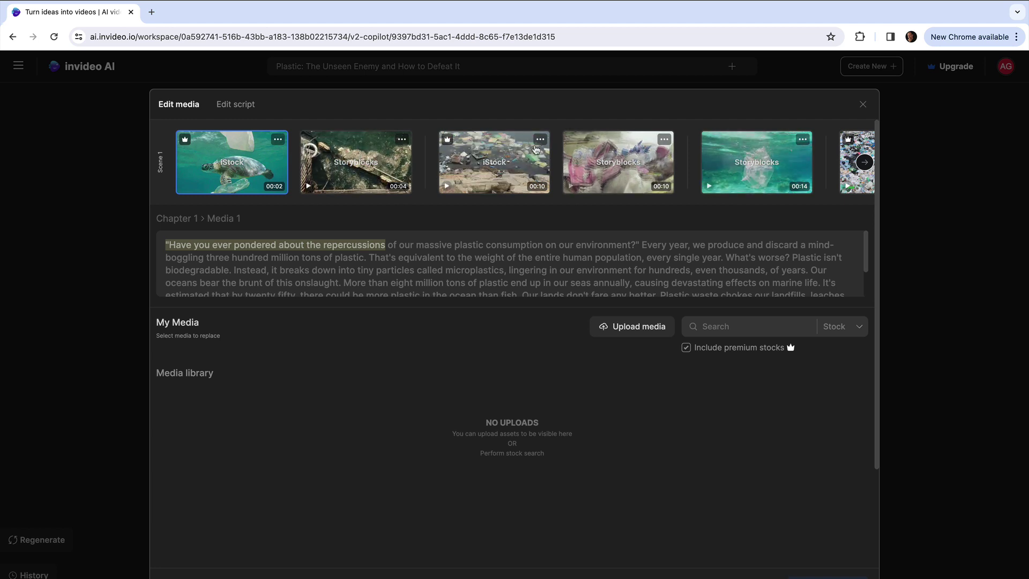
{"action": "scroll", "coordinate": [697, 164], "scroll_direction": "right", "scroll_amount": 3}
{"action": "scroll", "coordinate": [696, 165], "scroll_direction": "right", "scroll_amount": 3}
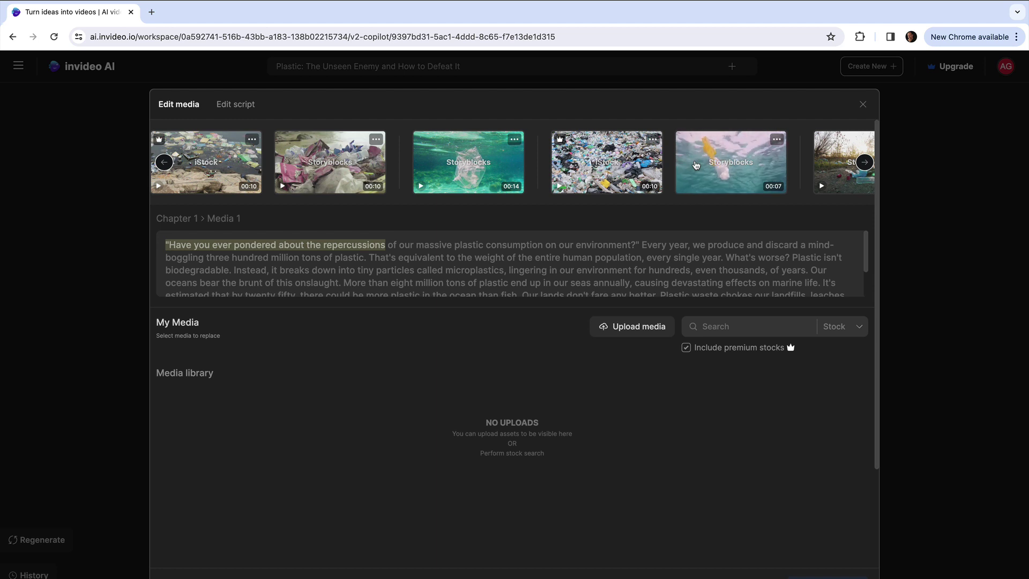
{"action": "scroll", "coordinate": [616, 166], "scroll_direction": "right", "scroll_amount": 2}
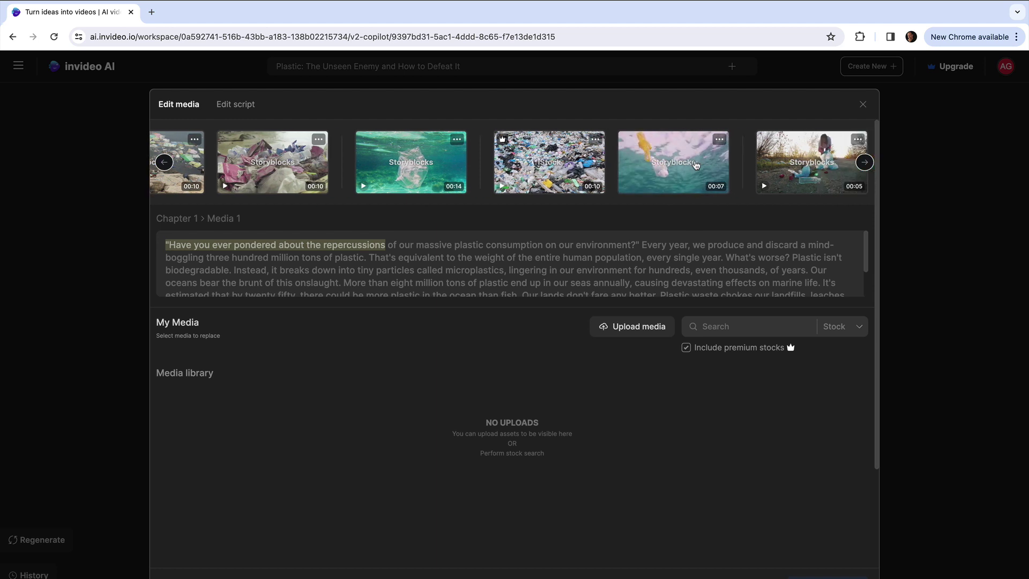
{"action": "left_click", "coordinate": [530, 173]}
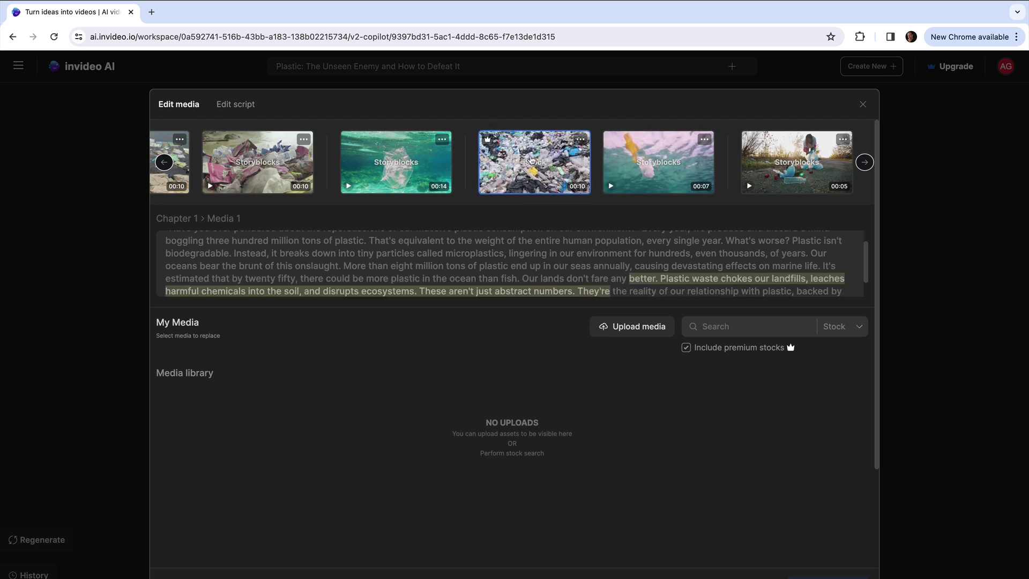
{"action": "left_click", "coordinate": [304, 140]}
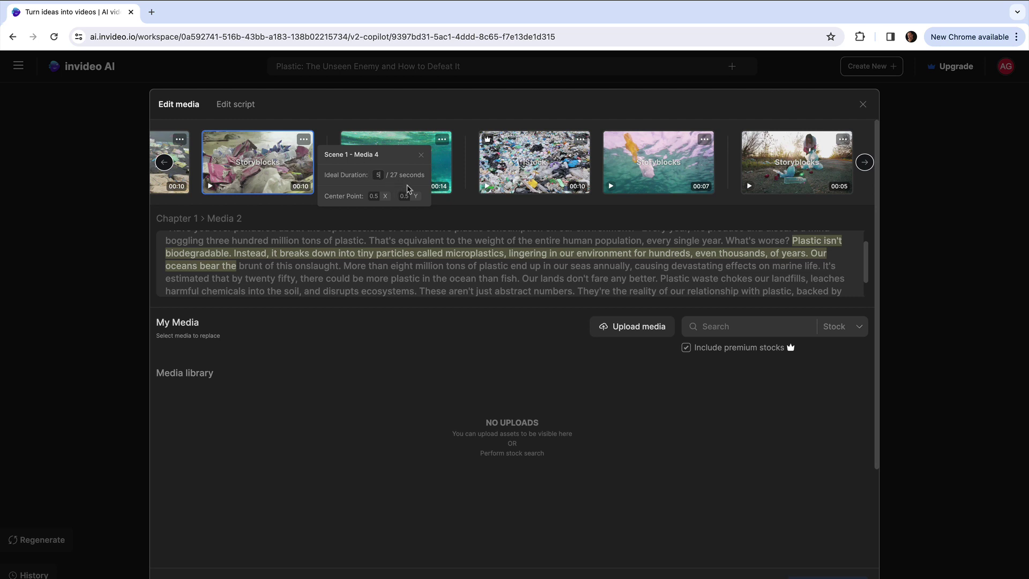
{"action": "left_click", "coordinate": [337, 316]}
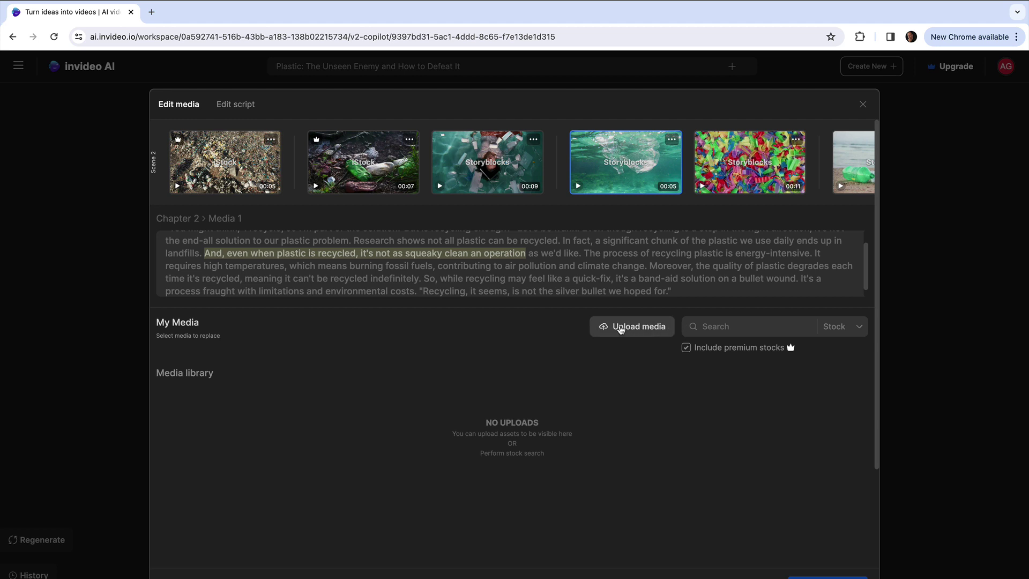
Search the stock media for "plastic" and try the underwater plastic bottles image in place of the selected Scene 2 clip
{"action": "left_click", "coordinate": [728, 326]}
{"action": "type", "text": "plasti"}
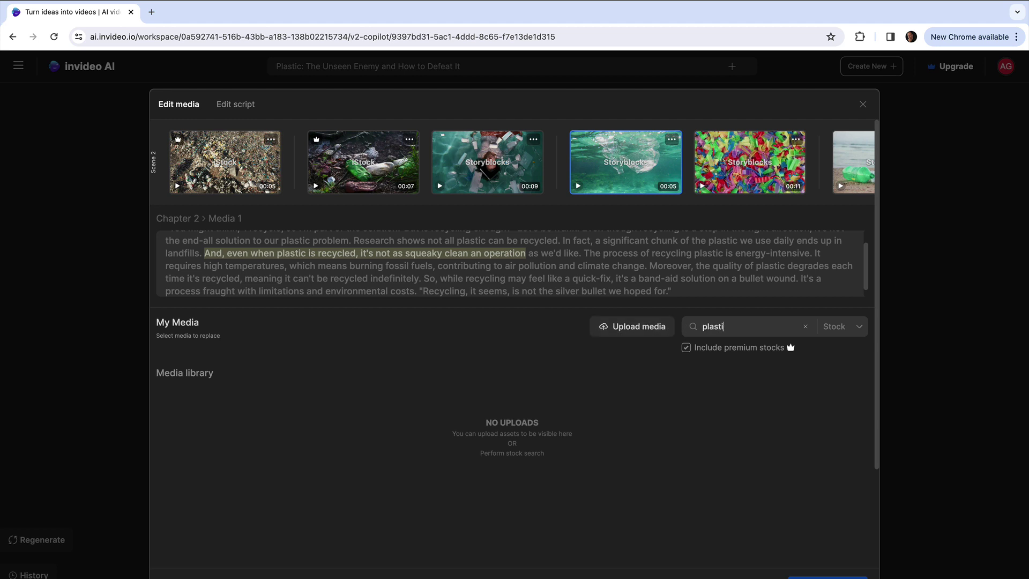
{"action": "key", "text": "Return"}
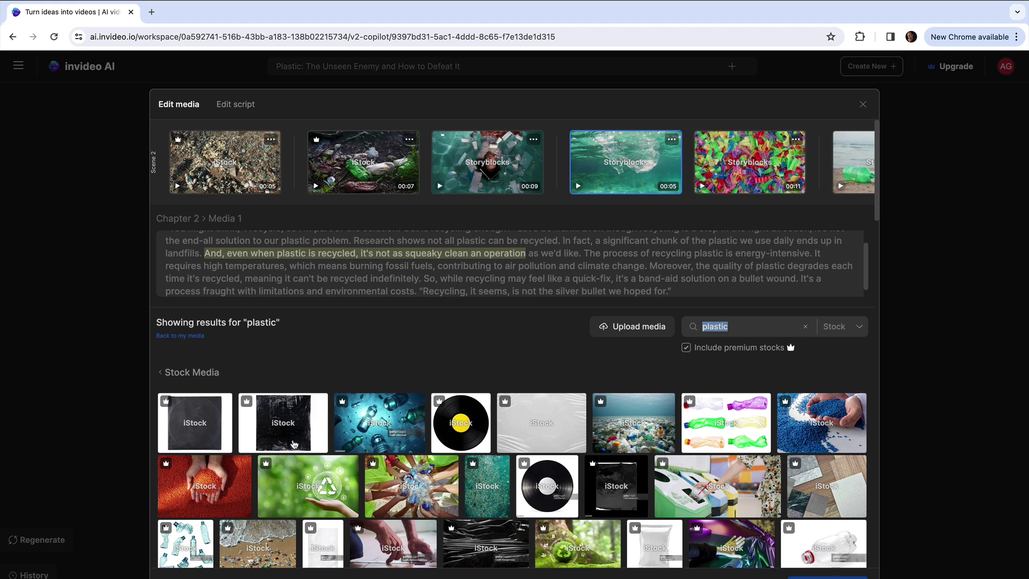
{"action": "left_click", "coordinate": [389, 416]}
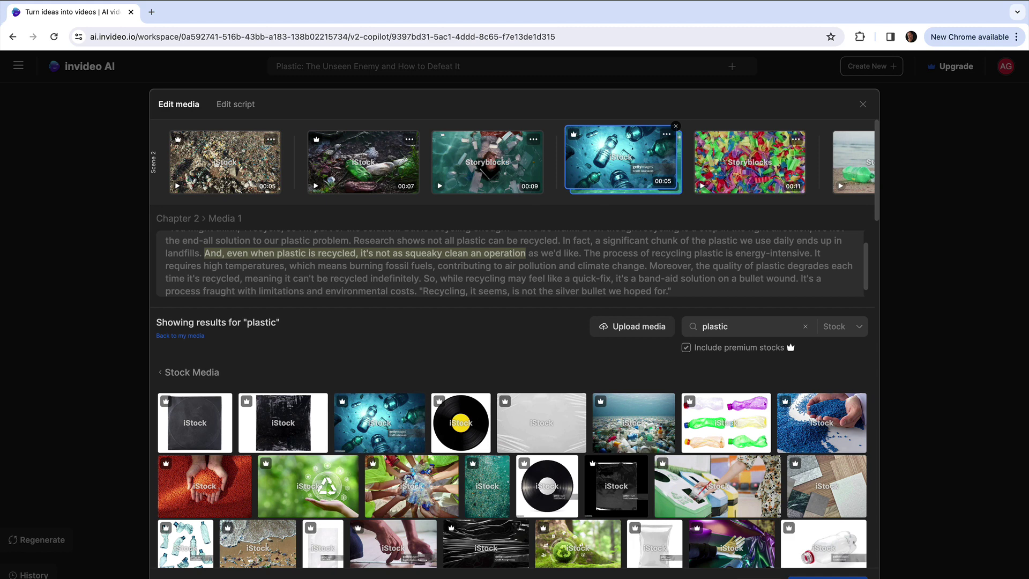
{"action": "key", "text": "Escape"}
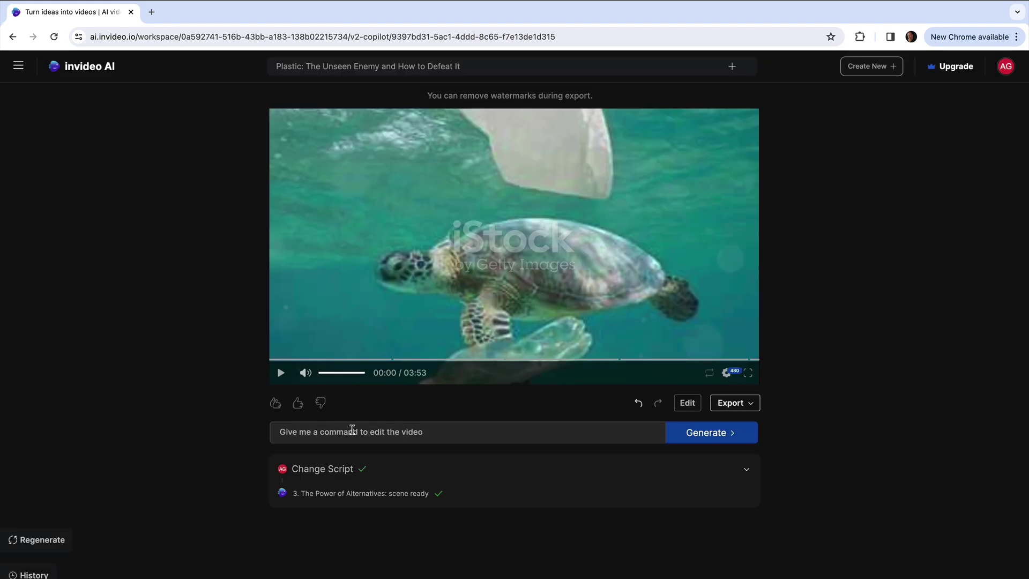
Move the video preview to the "The Power of Alternatives" title at 01:55
{"action": "left_click", "coordinate": [395, 430]}
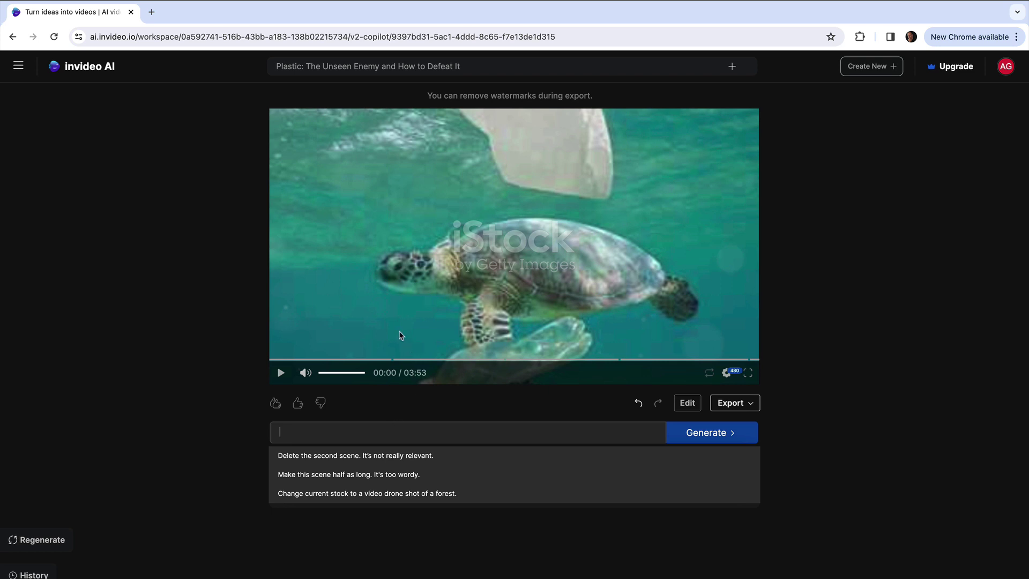
{"action": "left_click_drag", "start_coordinate": [378, 364], "coordinate": [511, 363]}
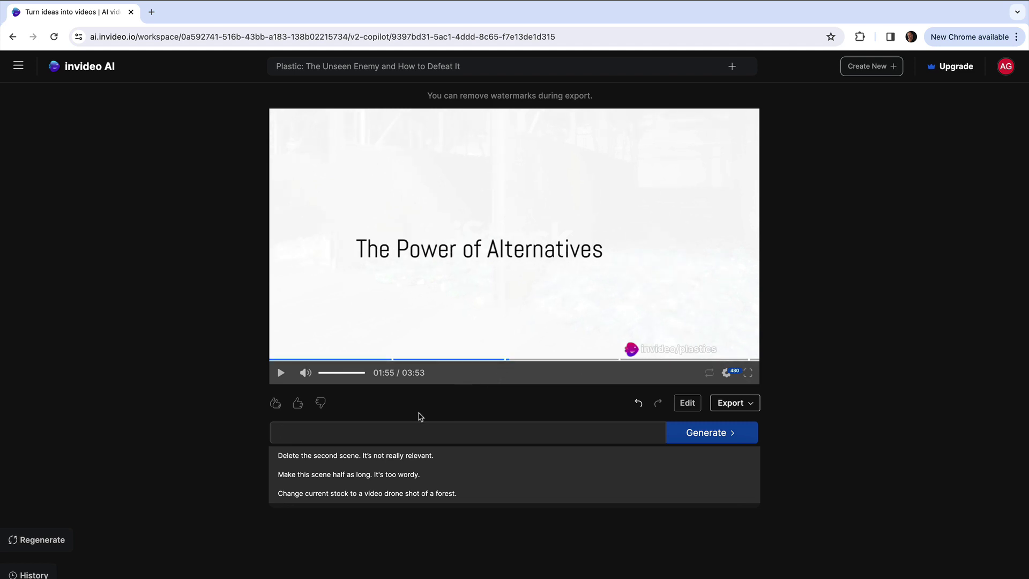
Write the edit command "Can you make the captions and the background image more fun and engaging" for the video
{"action": "type", "text": "Can you make the captions and the background image more fun and engaging"}
{"action": "left_click_drag", "start_coordinate": [295, 431], "coordinate": [577, 435]}
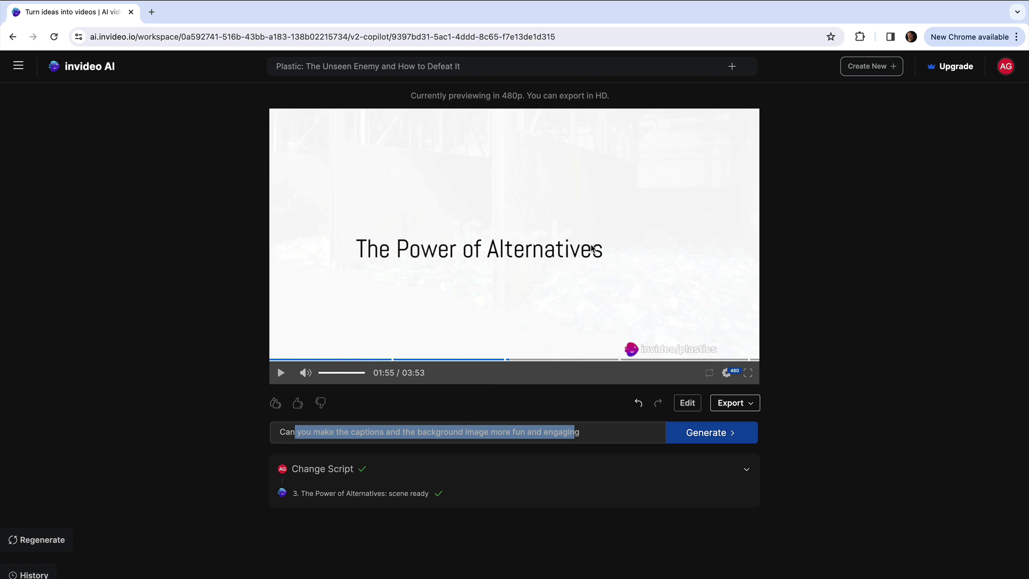
{"action": "left_click", "coordinate": [512, 432]}
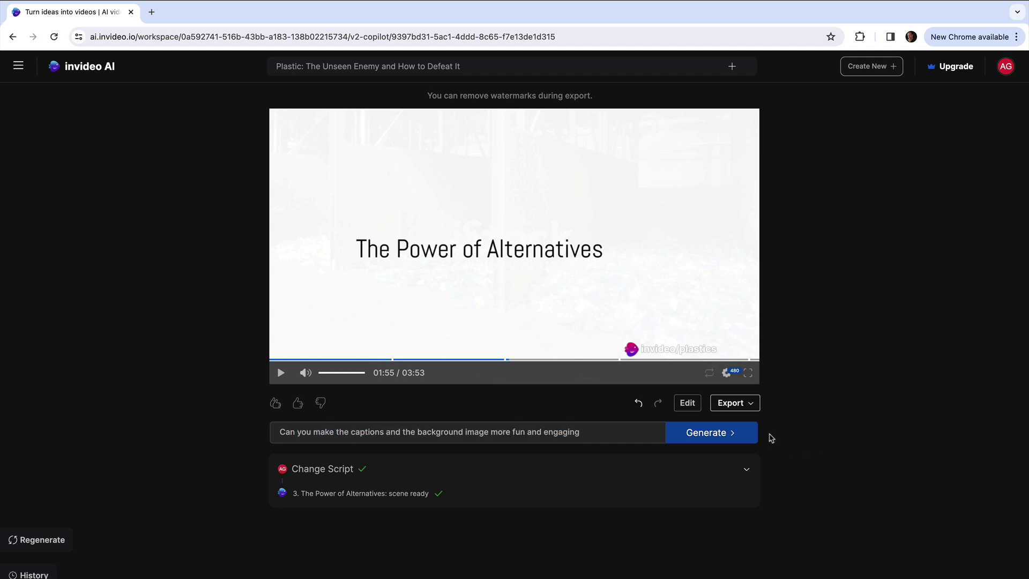
Export the video for YouTube at 1080p with stock watermarks and normal invideo AI branding
{"action": "left_click", "coordinate": [750, 406]}
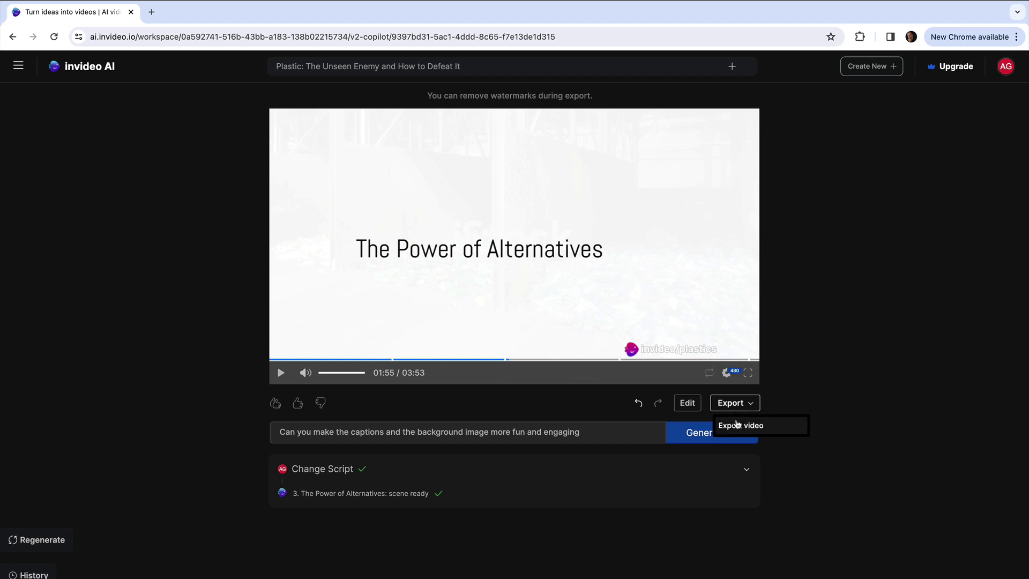
{"action": "left_click", "coordinate": [738, 425]}
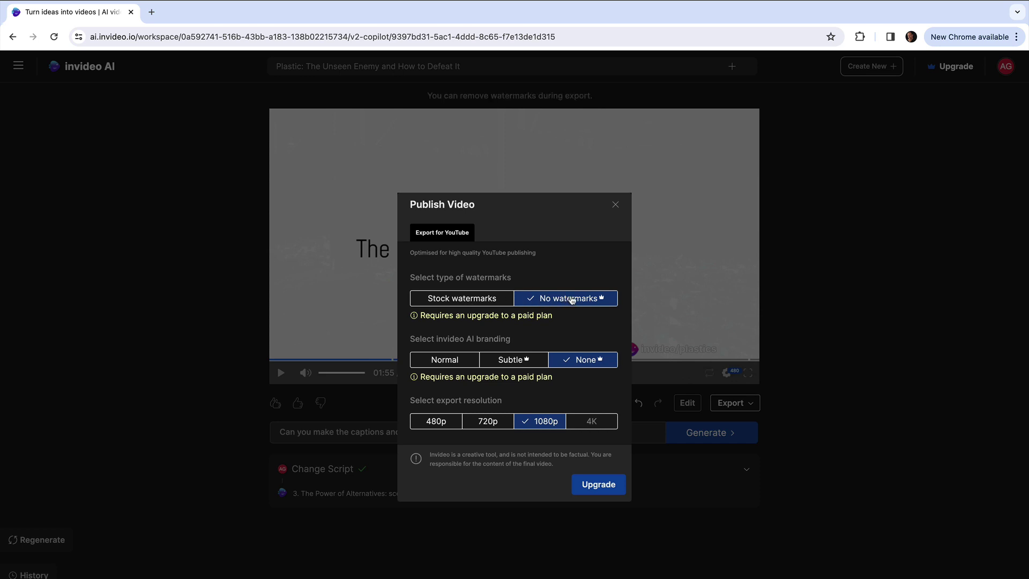
{"action": "left_click_drag", "start_coordinate": [423, 311], "coordinate": [548, 311]}
{"action": "left_click_drag", "start_coordinate": [422, 339], "coordinate": [507, 339]}
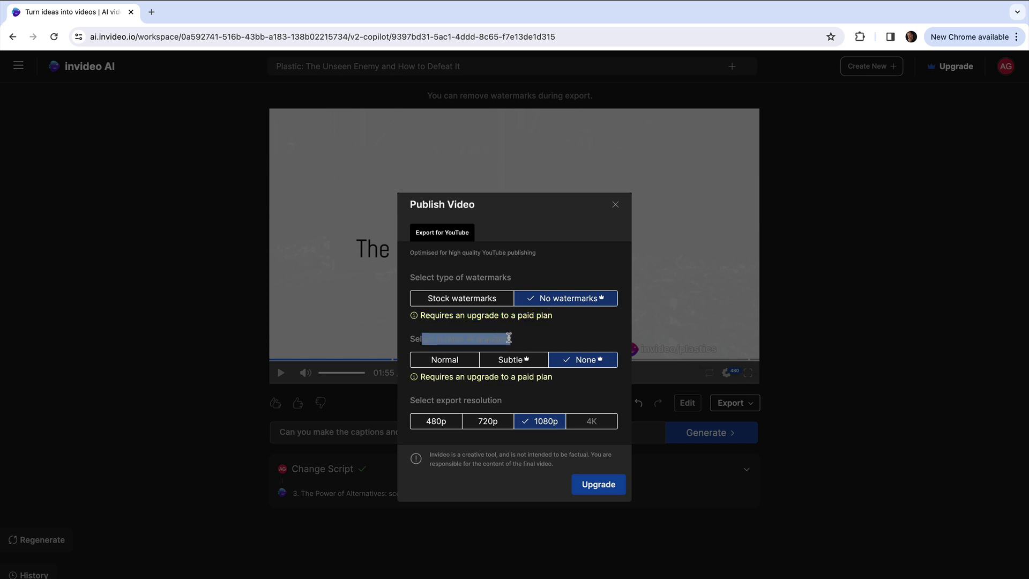
{"action": "left_click", "coordinate": [508, 338]}
{"action": "left_click_drag", "start_coordinate": [440, 377], "coordinate": [527, 387]}
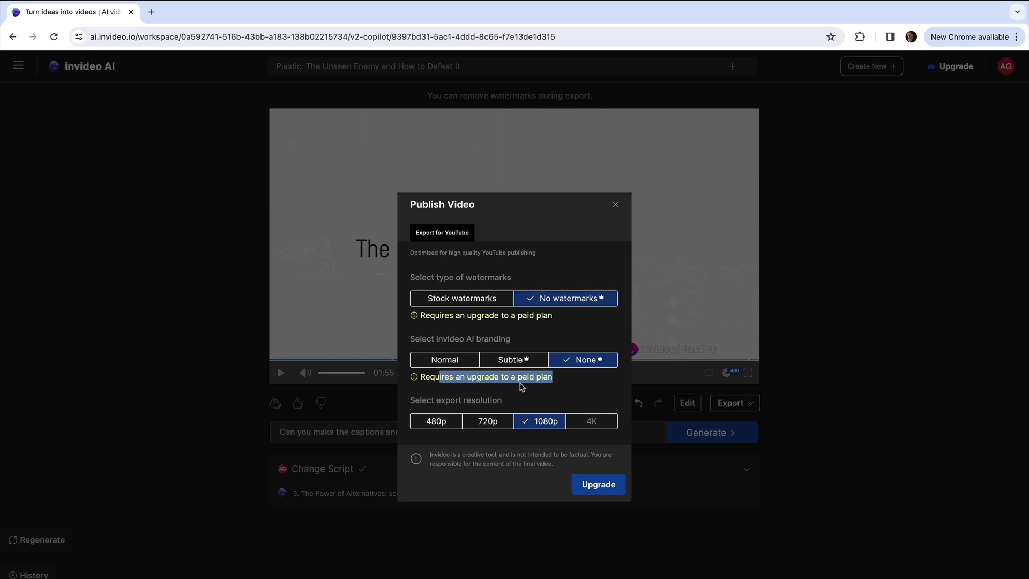
{"action": "left_click", "coordinate": [435, 357]}
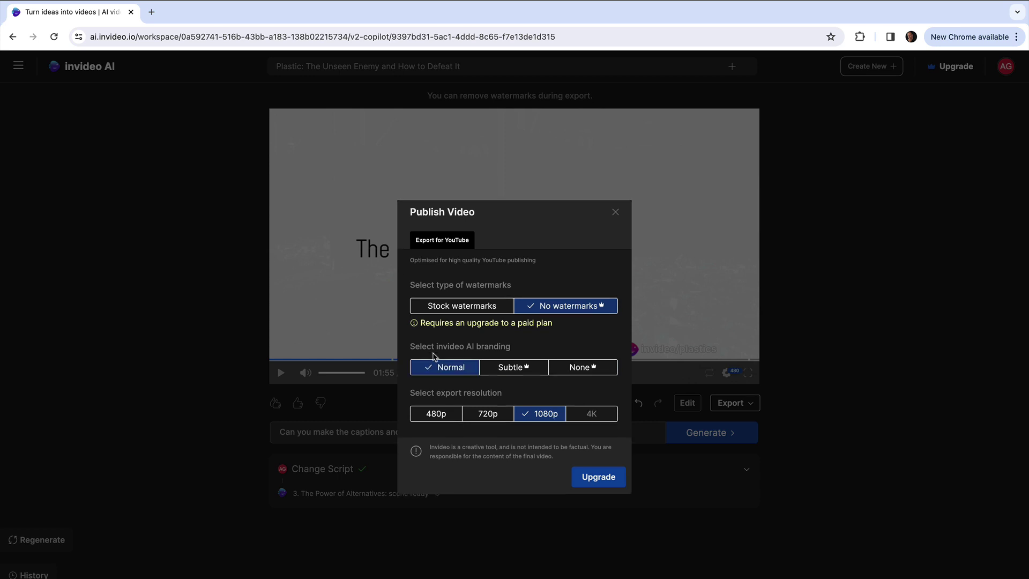
{"action": "left_click", "coordinate": [454, 307]}
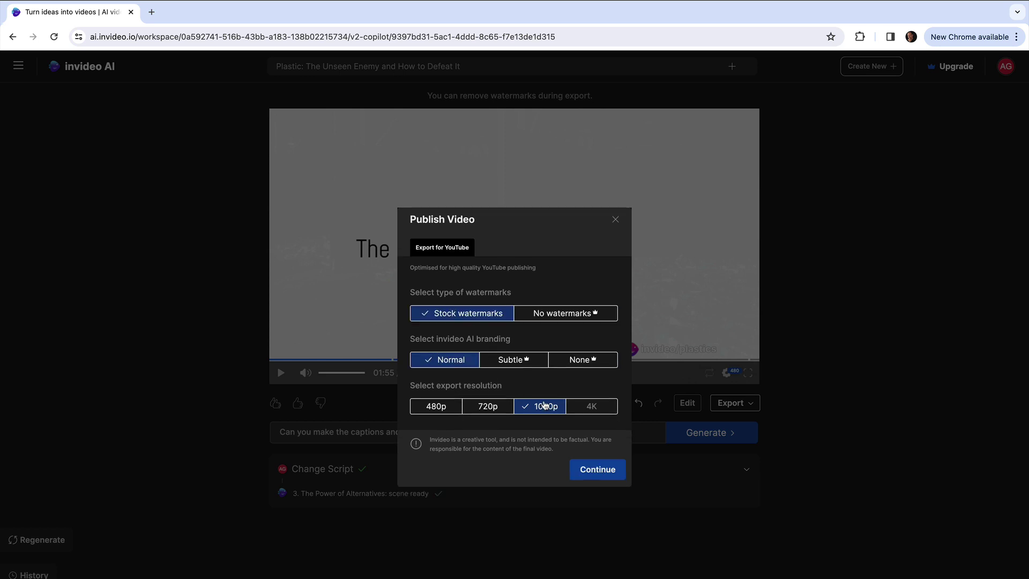
{"action": "left_click", "coordinate": [599, 474]}
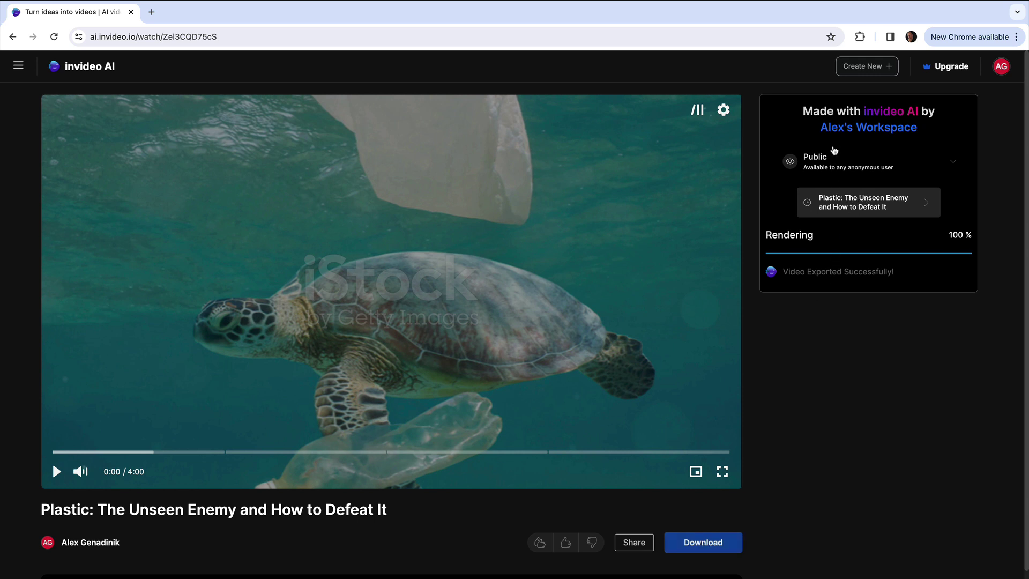
Return to the workspace home and open the "Plastic: The Unseen Enemy and How to Defeat It" project from the history
{"action": "left_click", "coordinate": [16, 63]}
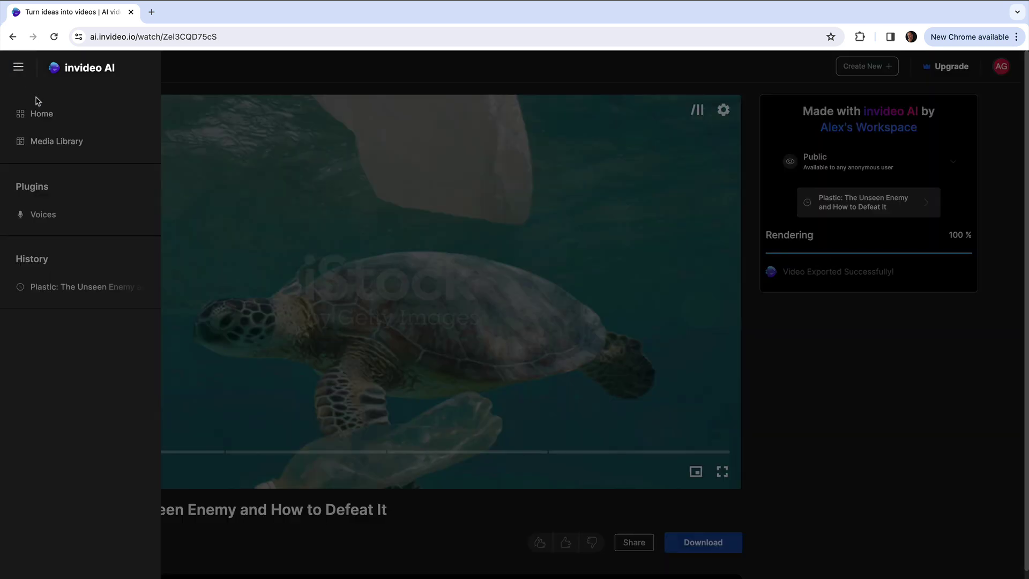
{"action": "left_click", "coordinate": [37, 115]}
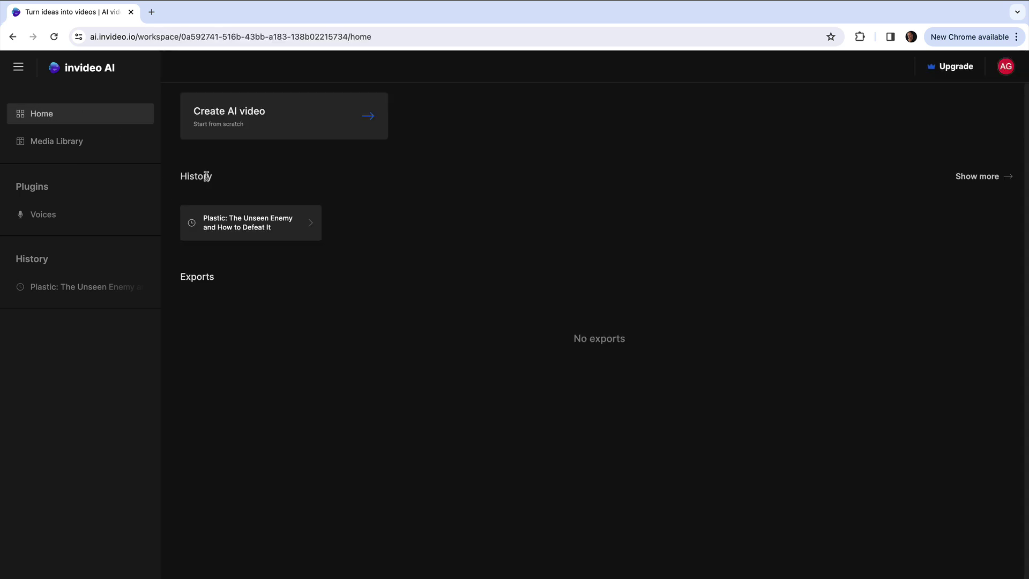
{"action": "left_click", "coordinate": [249, 224]}
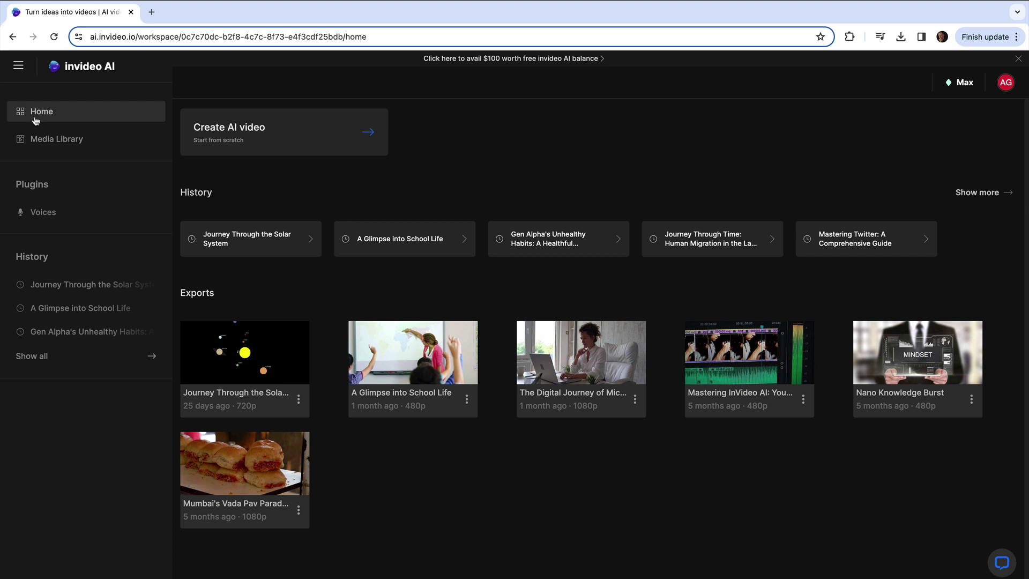
Review the saved voices in the workspace's Voices section
{"action": "left_click", "coordinate": [43, 211]}
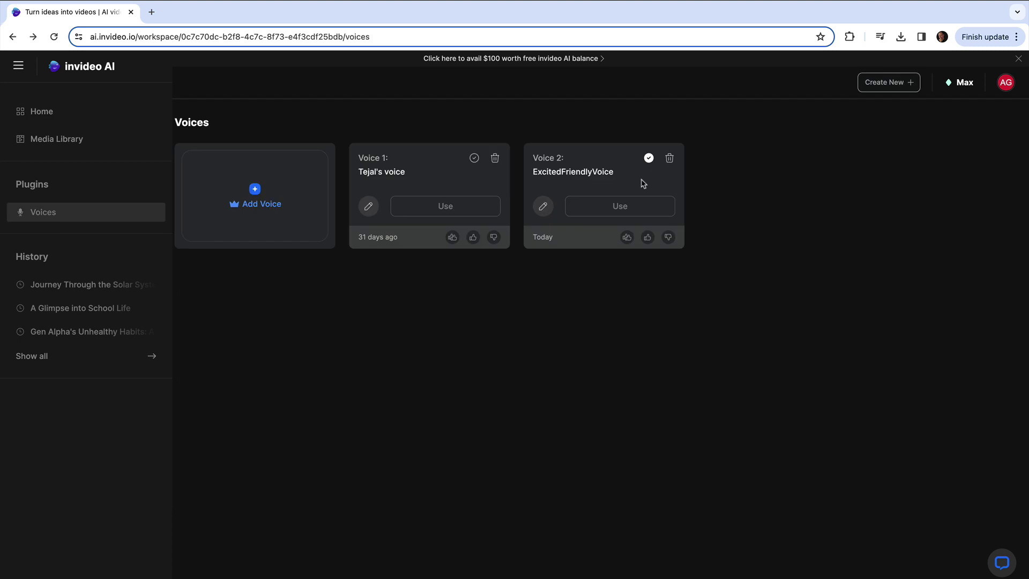
{"action": "left_click", "coordinate": [37, 114]}
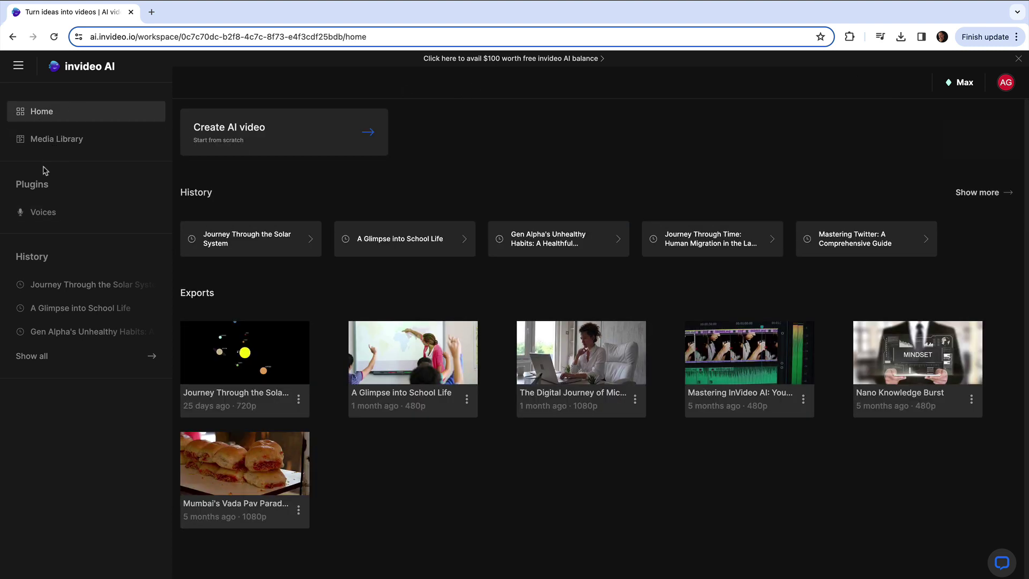
{"action": "left_click", "coordinate": [46, 212]}
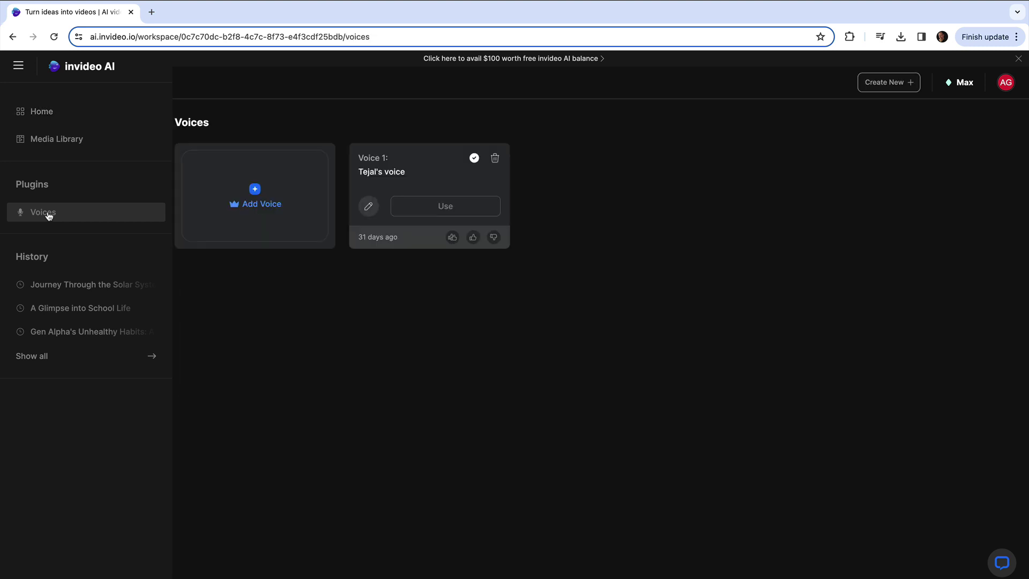
Start adding a voice and upload the ScreenFlow.mp3 recording from the Desktop as its sample
{"action": "left_click", "coordinate": [255, 191]}
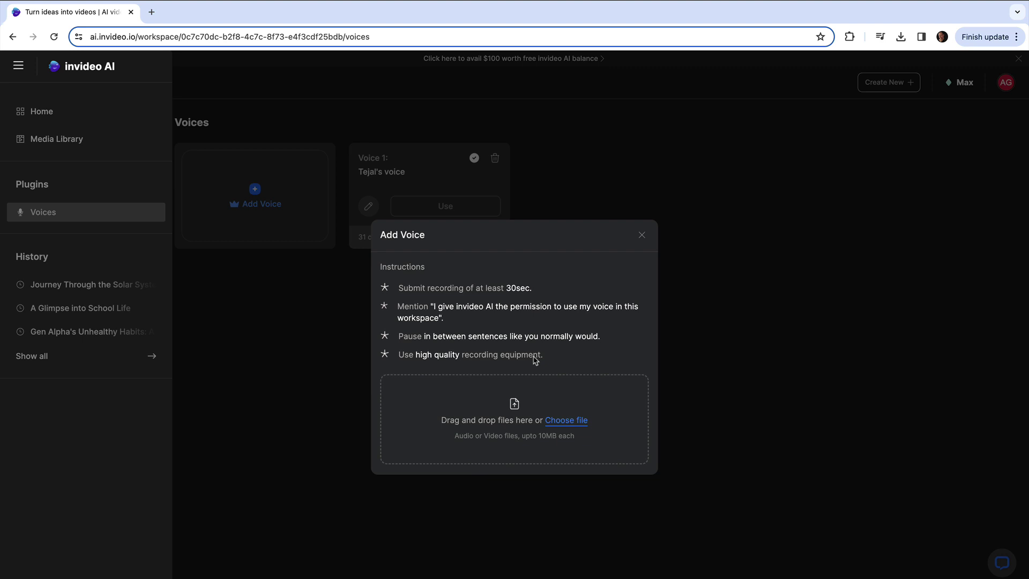
{"action": "left_click", "coordinate": [569, 421]}
{"action": "left_click", "coordinate": [318, 134]}
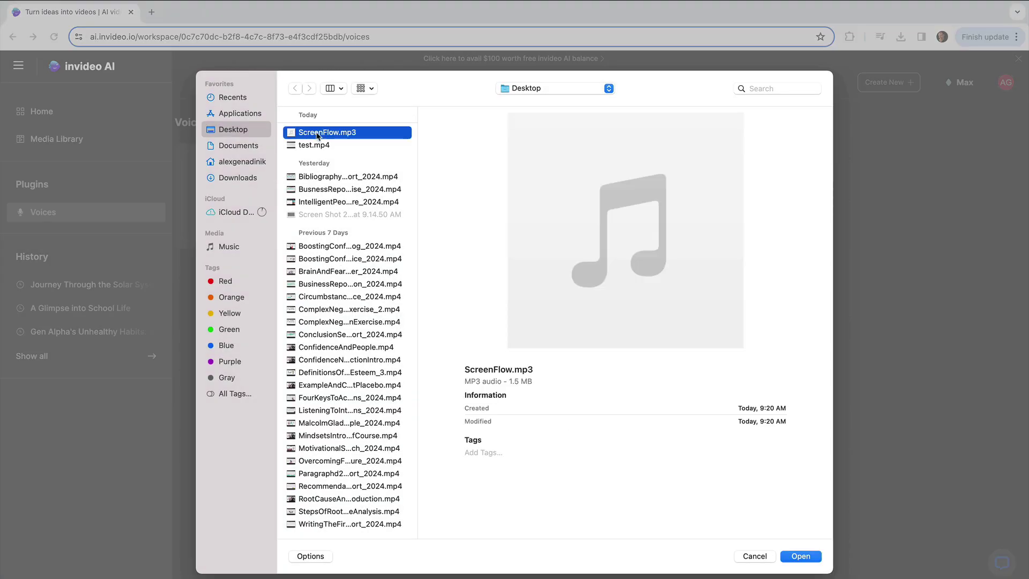
{"action": "double_click", "coordinate": [318, 134]}
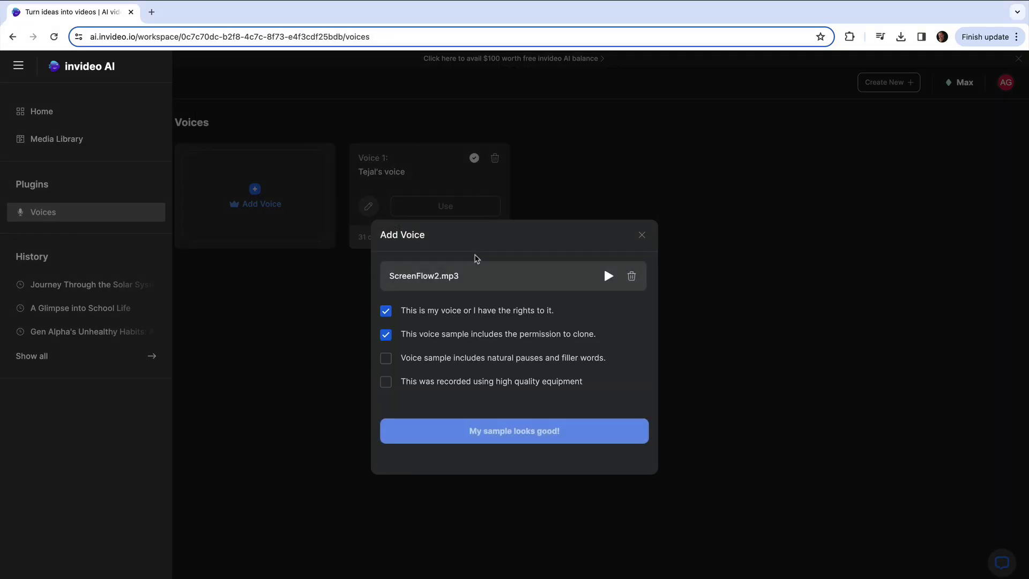
Confirm all four statements on rights, cloning permission, natural pauses and recording quality, and create the cloned voice from the sample
{"action": "left_click", "coordinate": [388, 311]}
{"action": "left_click", "coordinate": [387, 312]}
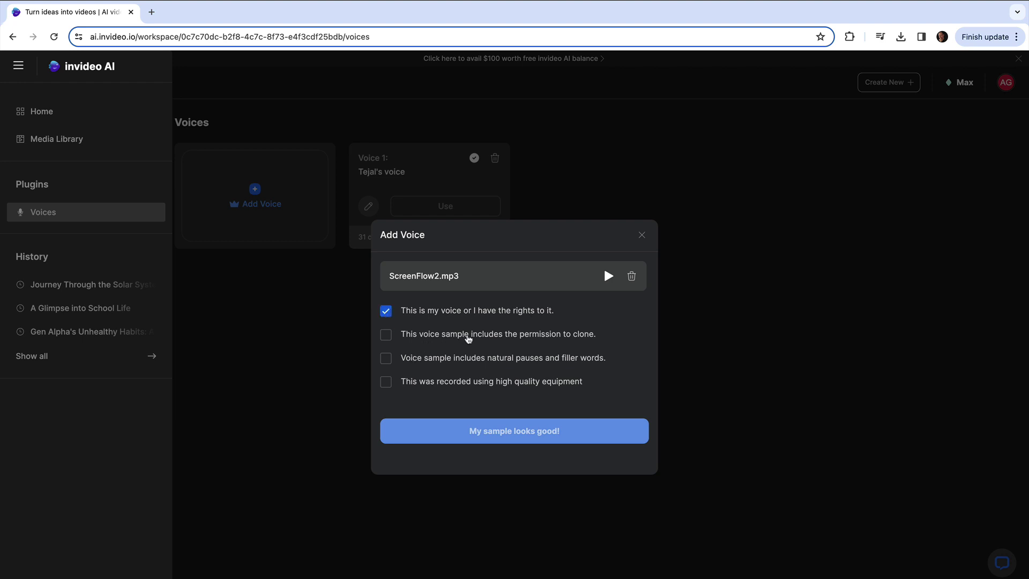
{"action": "left_click", "coordinate": [387, 336]}
{"action": "left_click", "coordinate": [386, 359]}
{"action": "left_click", "coordinate": [387, 383]}
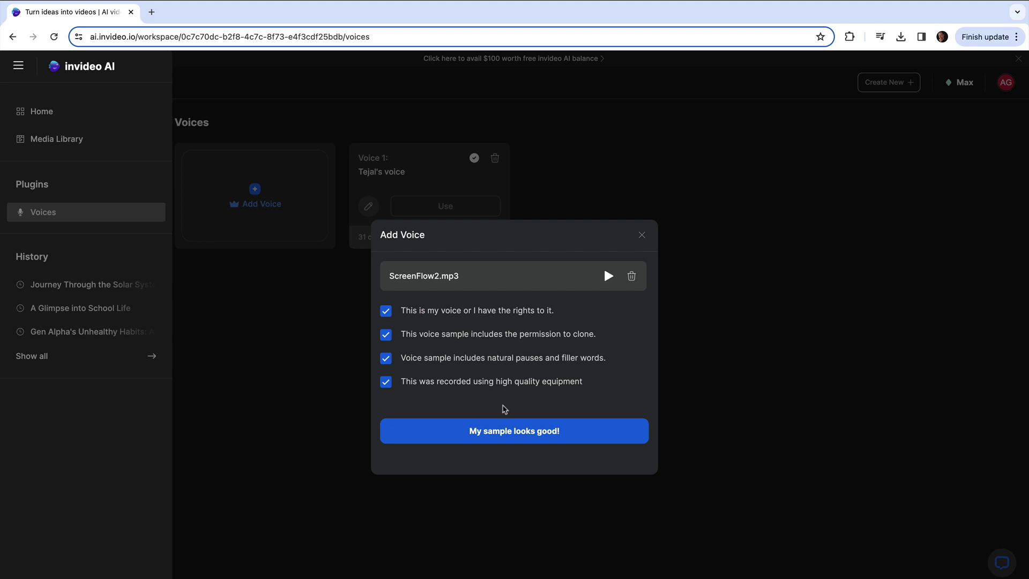
{"action": "left_click", "coordinate": [516, 432]}
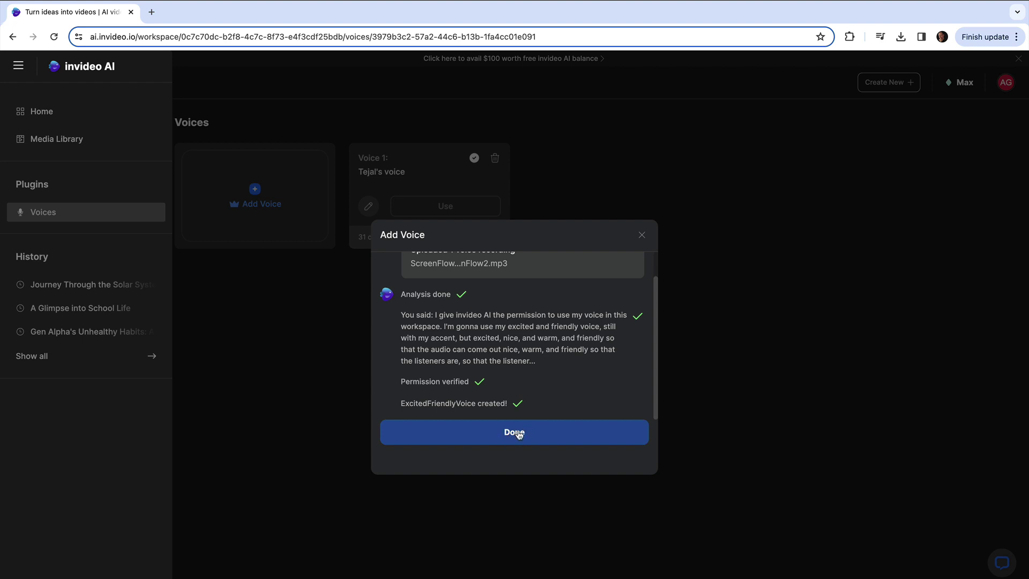
{"action": "left_click", "coordinate": [519, 434]}
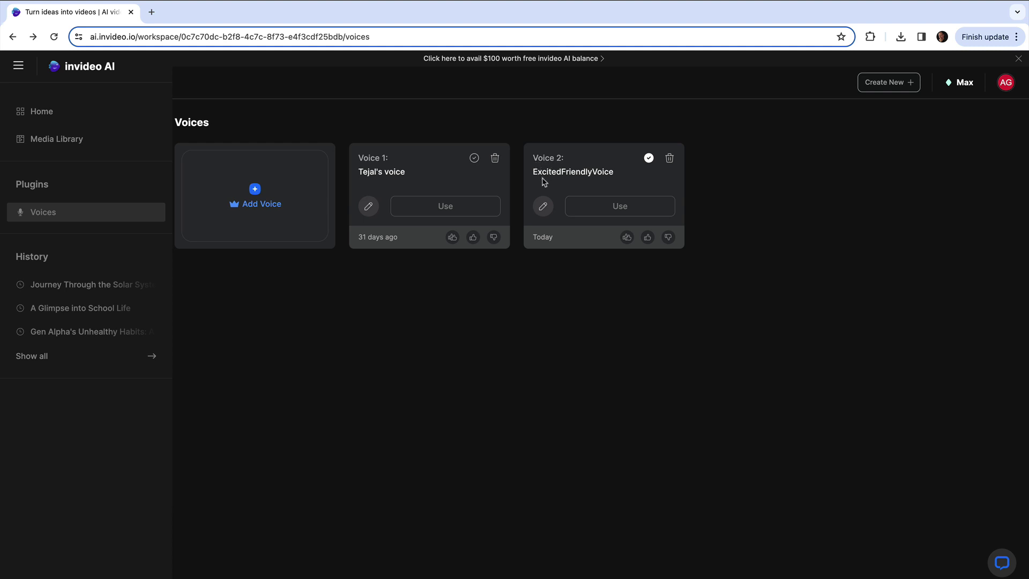
Submit a prompt for a video that gives the general definition of resilience and defines what it means for a team at work to be resilient
{"action": "left_click_drag", "start_coordinate": [613, 175], "coordinate": [536, 177]}
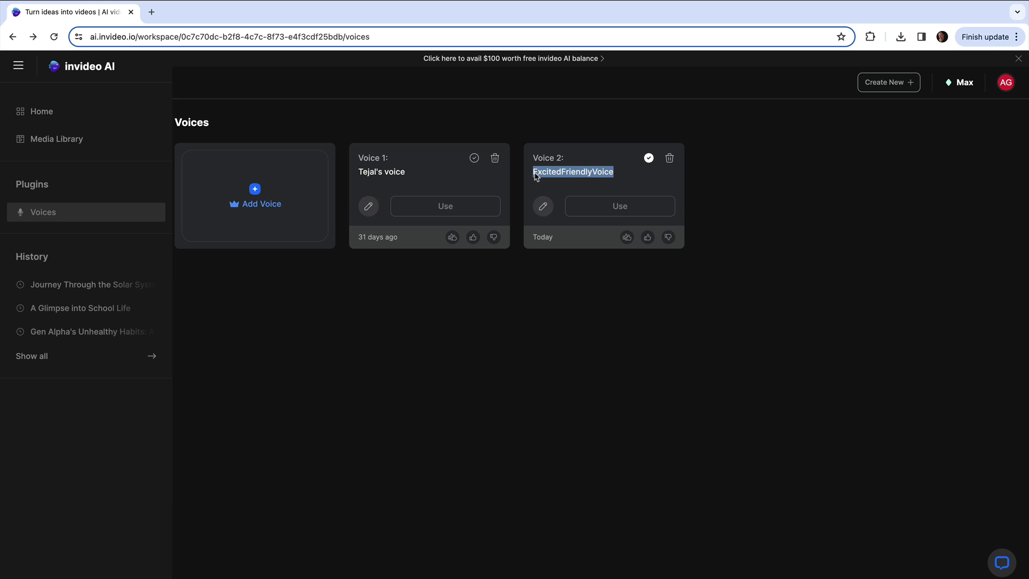
{"action": "left_click", "coordinate": [885, 83]}
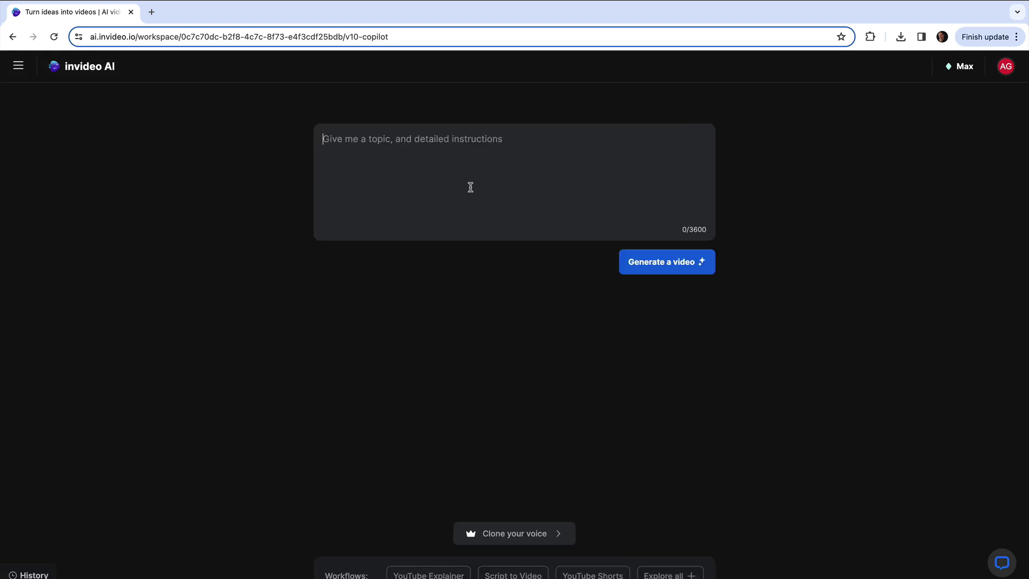
{"action": "type", "text": "Create a video that gives the general definition of resilience and then defines what it means for a team at work to be resilient."}
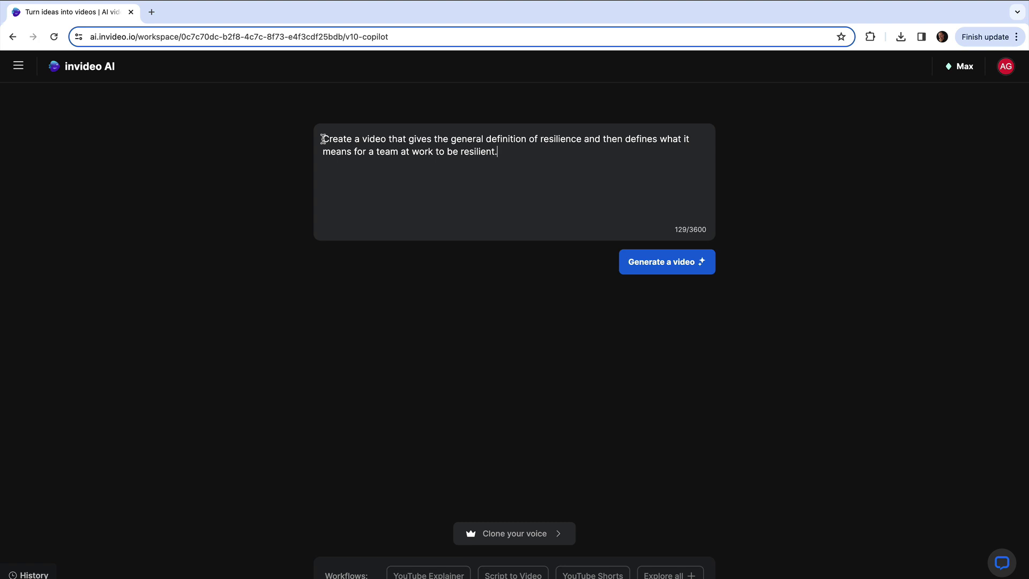
{"action": "left_click_drag", "start_coordinate": [323, 139], "coordinate": [578, 144]}
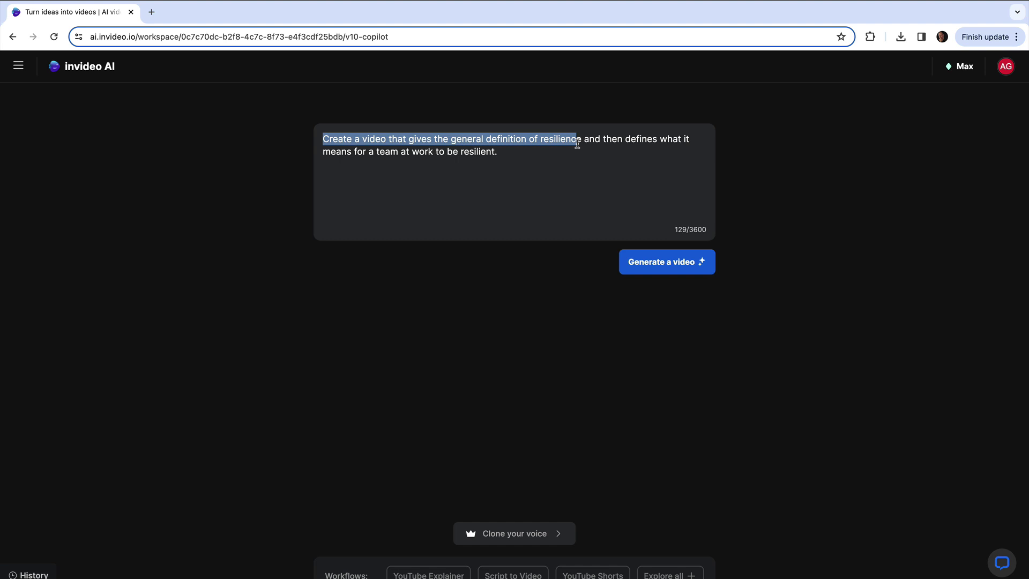
{"action": "left_click", "coordinate": [588, 139]}
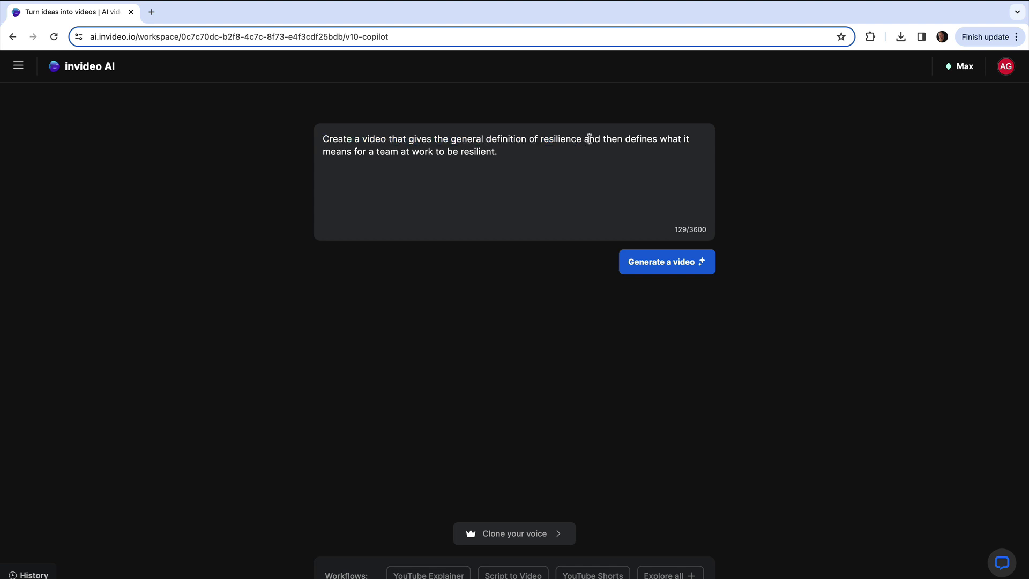
{"action": "left_click", "coordinate": [658, 139]}
{"action": "key", "text": "BackSpace"}
{"action": "left_click", "coordinate": [665, 263]}
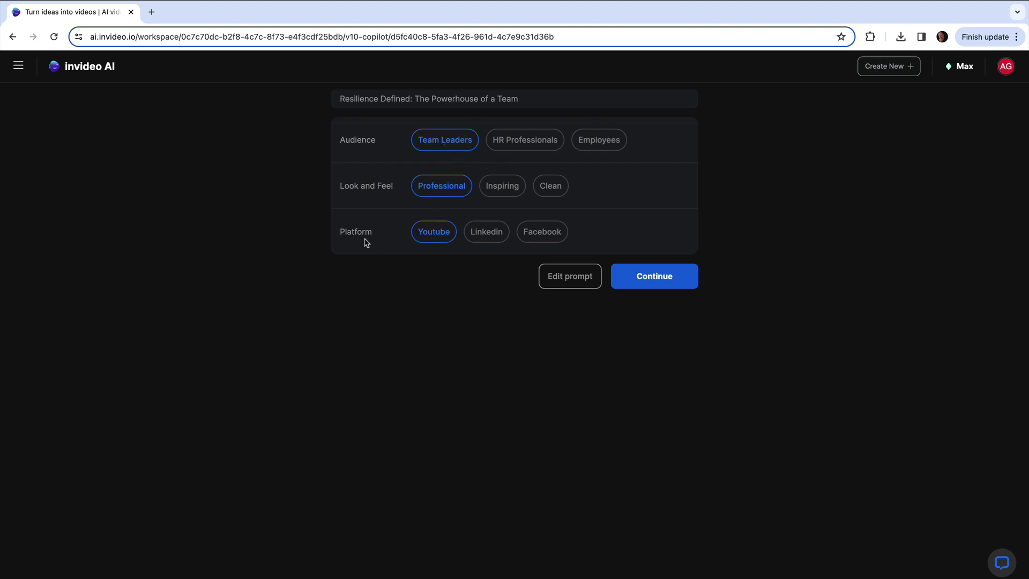
Generate the resilience video for Team Leaders with a Professional look on Youtube, and play its preview up to about 00:49
{"action": "left_click", "coordinate": [647, 275]}
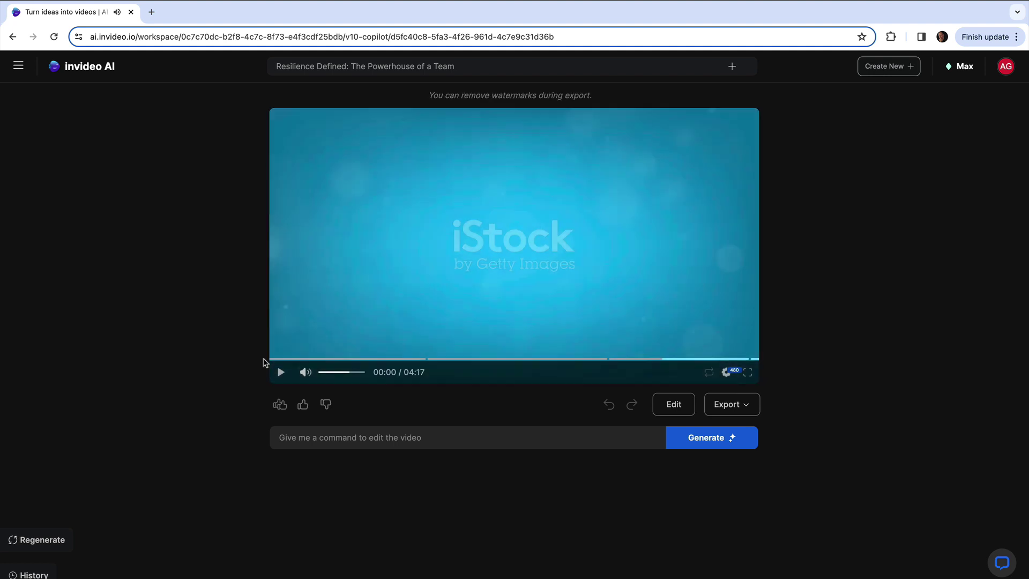
{"action": "left_click", "coordinate": [280, 372]}
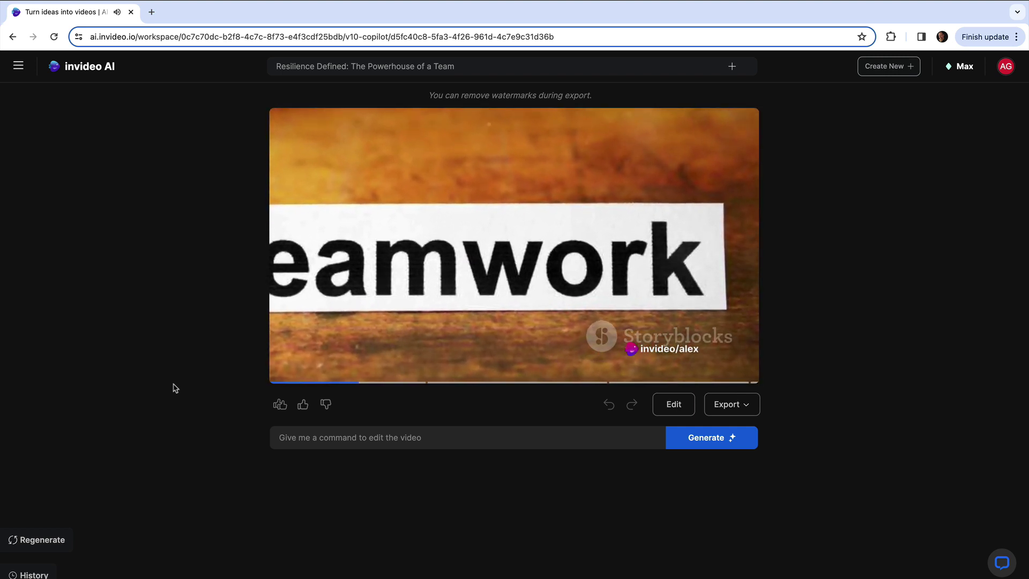
{"action": "mouse_move", "coordinate": [282, 372]}
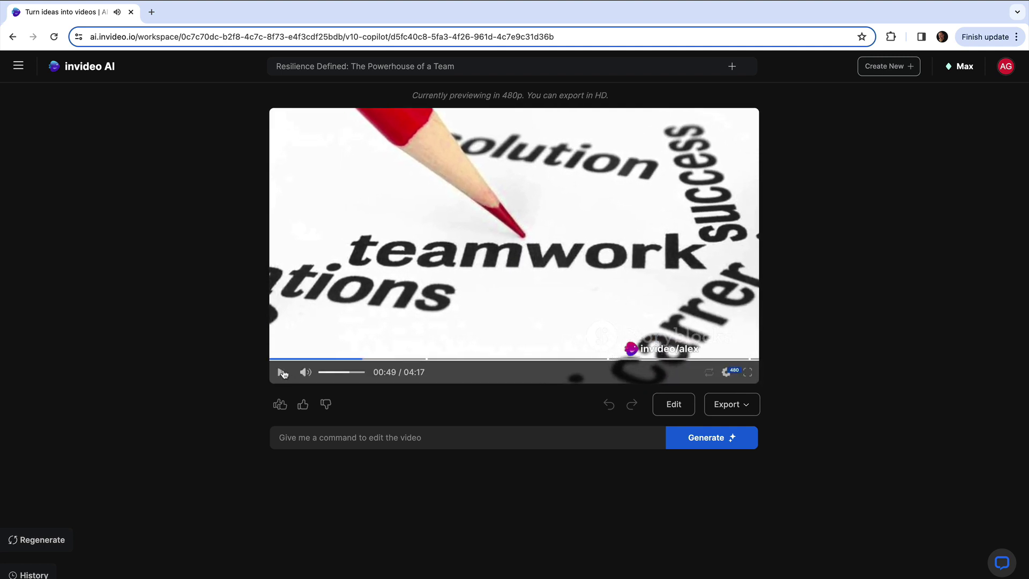
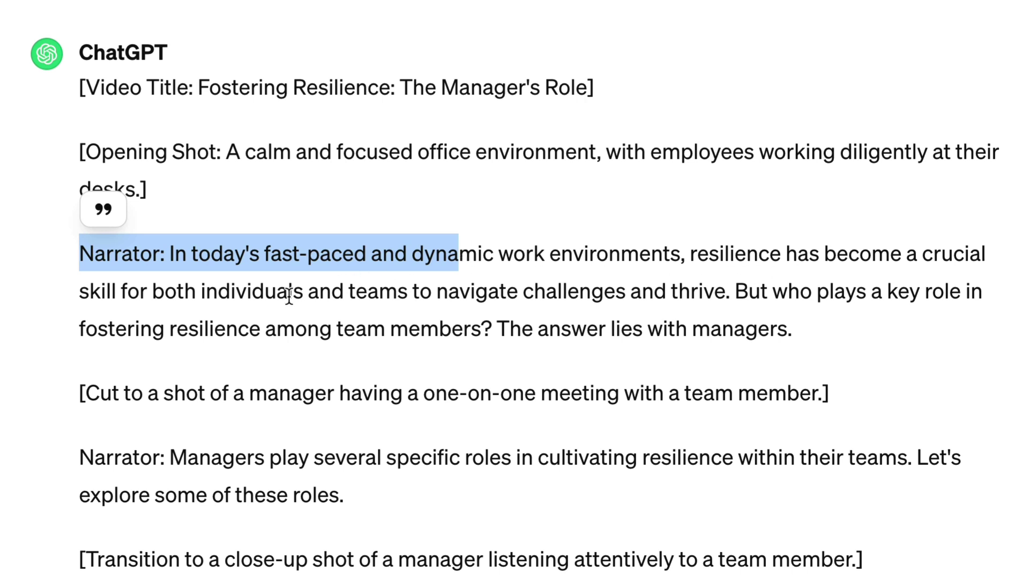
Read through the opening of the ChatGPT script "Fostering Resilience: The Manager's Role", including its shot descriptions and narrator lines
{"action": "scroll", "coordinate": [330, 450], "scroll_direction": "down", "scroll_amount": 3}
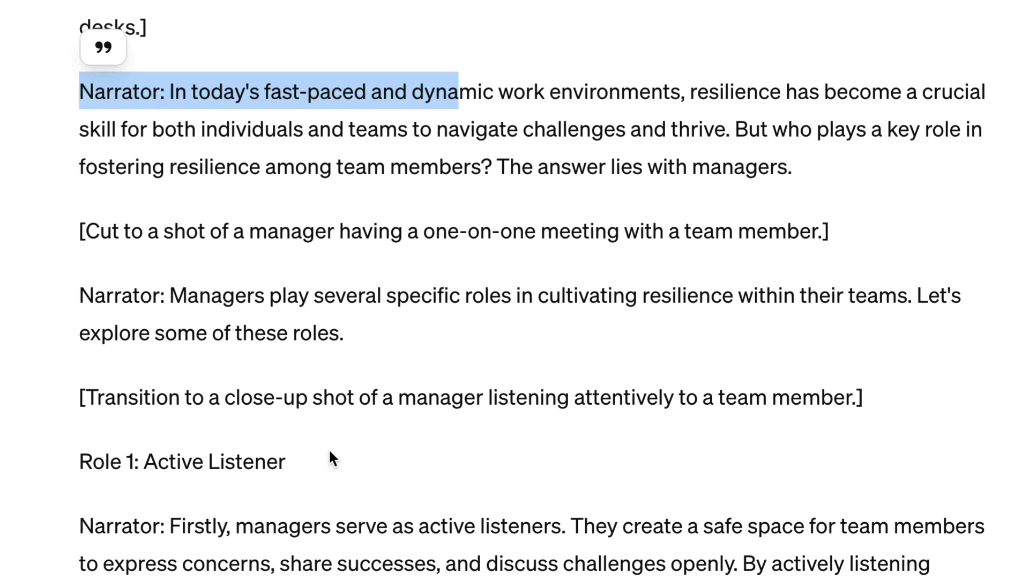
{"action": "left_click", "coordinate": [330, 448]}
{"action": "scroll", "coordinate": [251, 370], "scroll_direction": "up", "scroll_amount": 1}
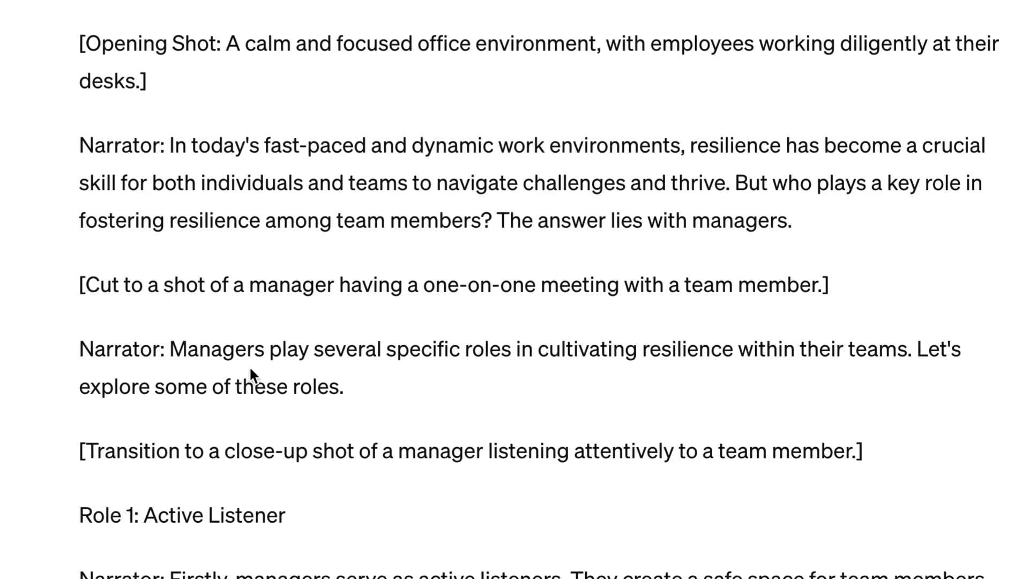
{"action": "scroll", "coordinate": [250, 366], "scroll_direction": "up", "scroll_amount": 2}
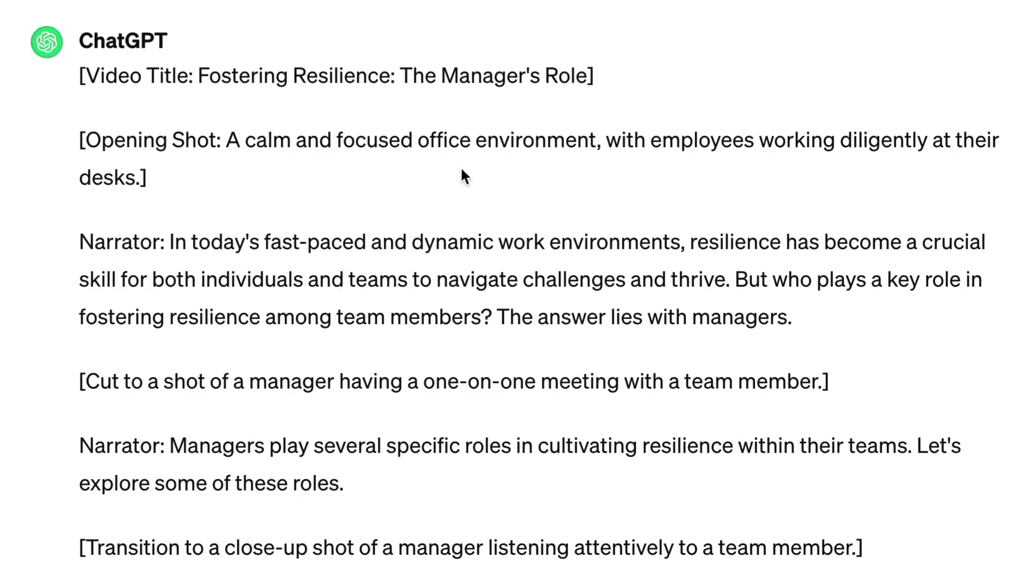
Read through the script's title and its four manager roles: Active Listener, Coach and Mentor, Team Builder and Visionary Leader
{"action": "scroll", "coordinate": [450, 160], "scroll_direction": "up", "scroll_amount": 3}
{"action": "left_click_drag", "start_coordinate": [483, 84], "coordinate": [703, 94]}
{"action": "scroll", "coordinate": [398, 329], "scroll_direction": "down", "scroll_amount": 4}
{"action": "scroll", "coordinate": [314, 575], "scroll_direction": "down", "scroll_amount": 5}
{"action": "left_click_drag", "start_coordinate": [307, 341], "coordinate": [143, 342]}
{"action": "scroll", "coordinate": [195, 498], "scroll_direction": "down", "scroll_amount": 4}
{"action": "left_click_drag", "start_coordinate": [371, 476], "coordinate": [138, 472]}
{"action": "scroll", "coordinate": [138, 472], "scroll_direction": "down", "scroll_amount": 8}
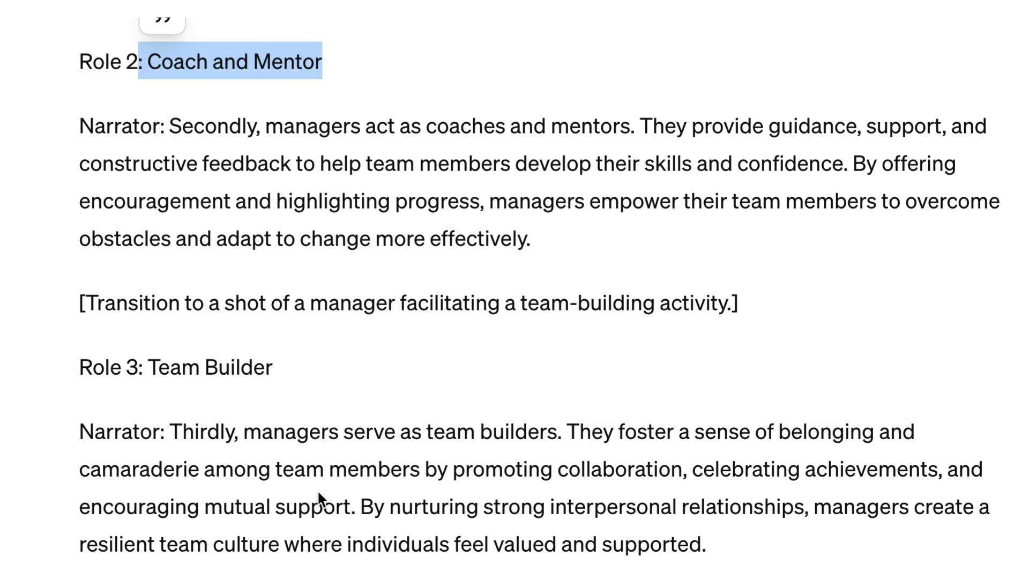
{"action": "left_click_drag", "start_coordinate": [282, 365], "coordinate": [147, 366]}
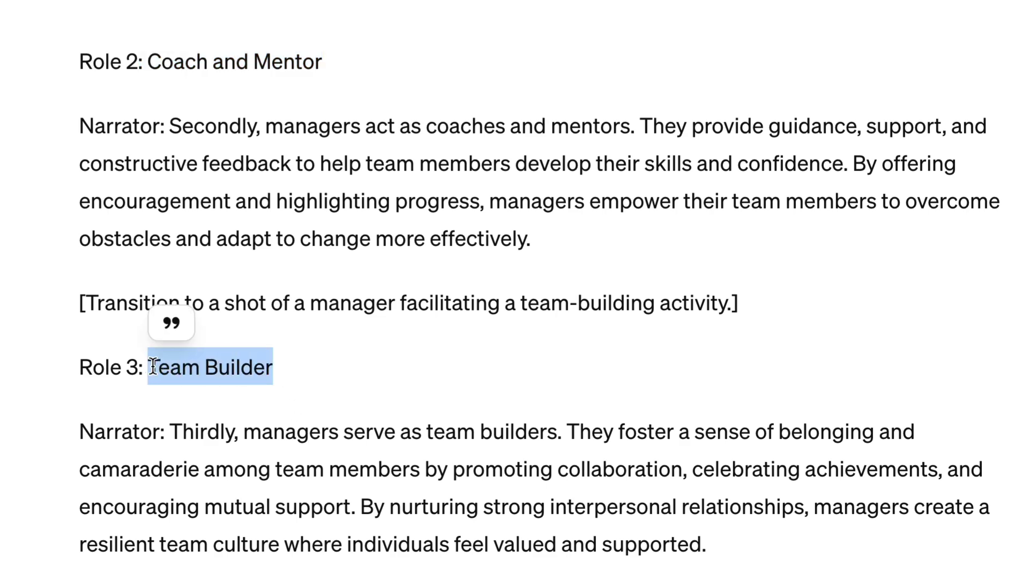
{"action": "scroll", "coordinate": [147, 365], "scroll_direction": "down", "scroll_amount": 3}
{"action": "left_click_drag", "start_coordinate": [333, 525], "coordinate": [142, 527]}
{"action": "scroll", "coordinate": [142, 527], "scroll_direction": "down", "scroll_amount": 5}
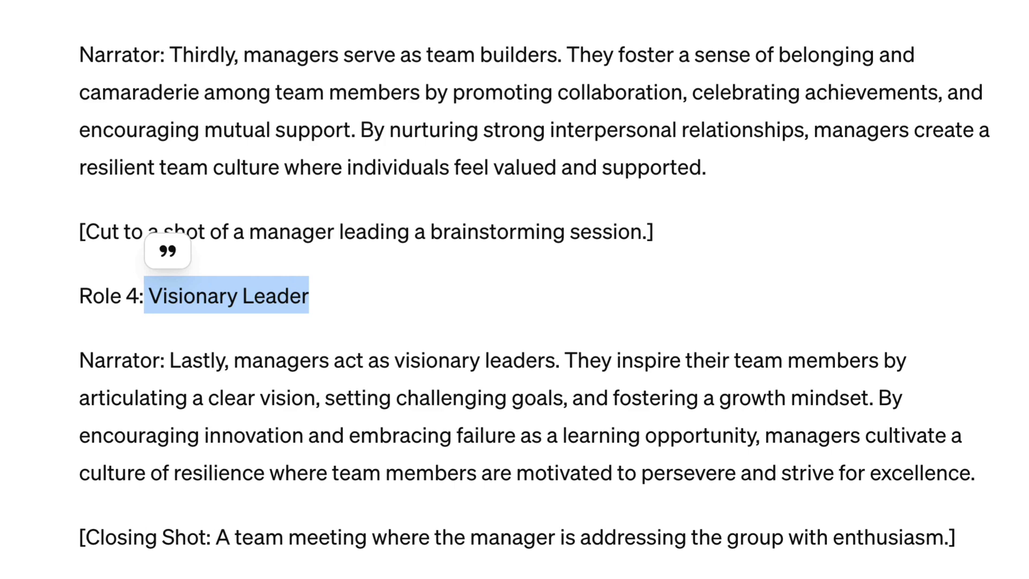
{"action": "scroll", "coordinate": [532, 296], "scroll_direction": "up", "scroll_amount": 15}
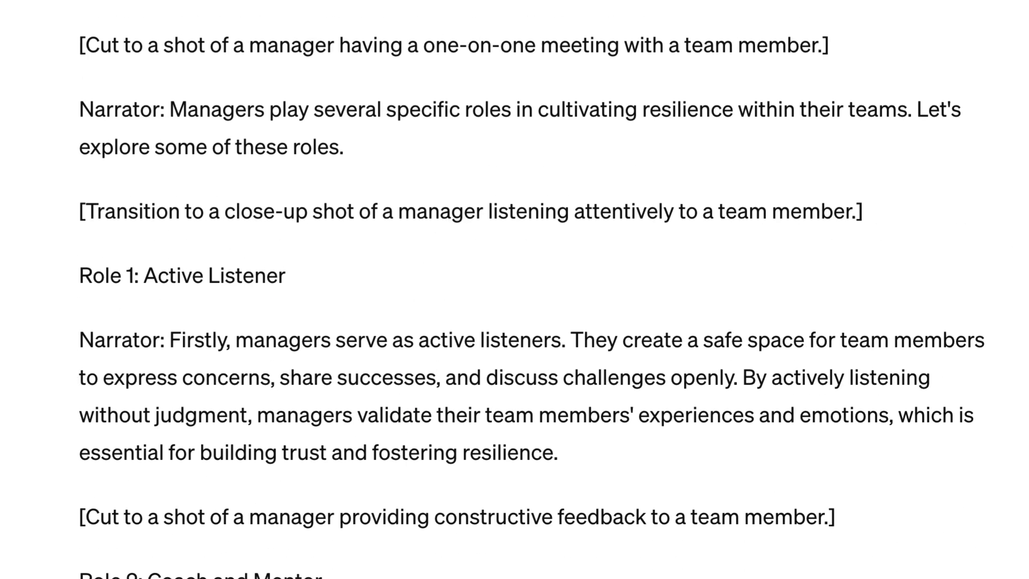
Copy the script text, starting from the opening shot description and leaving out the video title
{"action": "scroll", "coordinate": [532, 296], "scroll_direction": "up", "scroll_amount": 7}
{"action": "left_click_drag", "start_coordinate": [830, 557], "coordinate": [81, 313]}
{"action": "key", "text": "ctrl+c"}
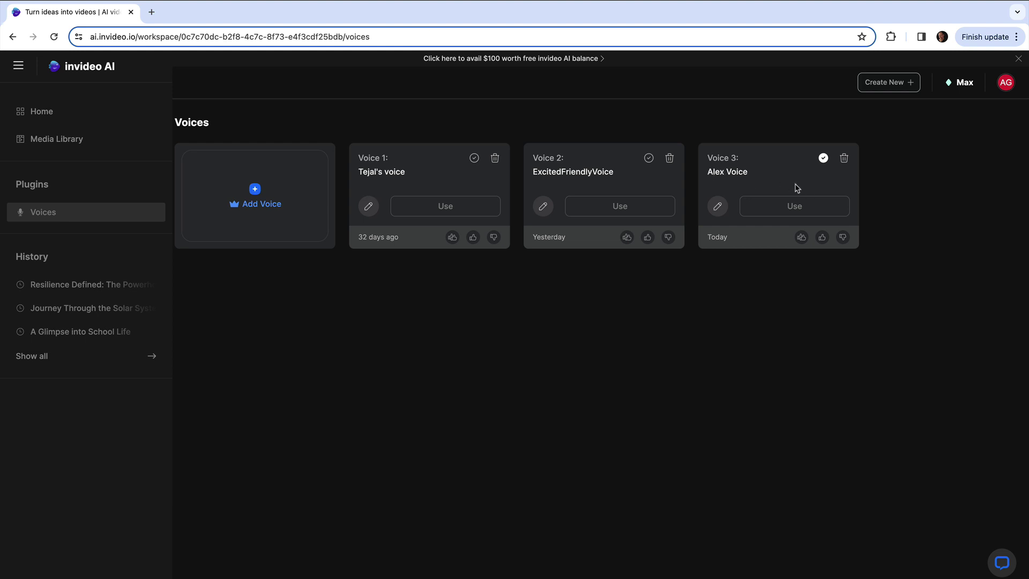
Start a prompt with Voice 3, replace its settings with the copied script, and add the line "Create a video with the following script and video instructions:"
{"action": "left_click", "coordinate": [796, 208]}
{"action": "left_click_drag", "start_coordinate": [492, 164], "coordinate": [315, 152]}
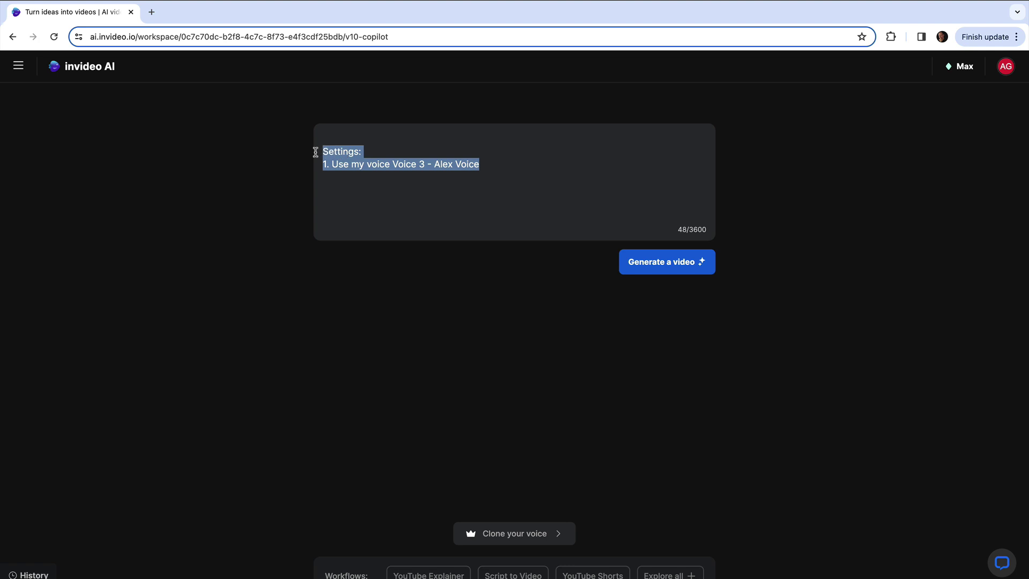
{"action": "key", "text": "ctrl+v"}
{"action": "scroll", "coordinate": [377, 154], "scroll_direction": "up", "scroll_amount": 10}
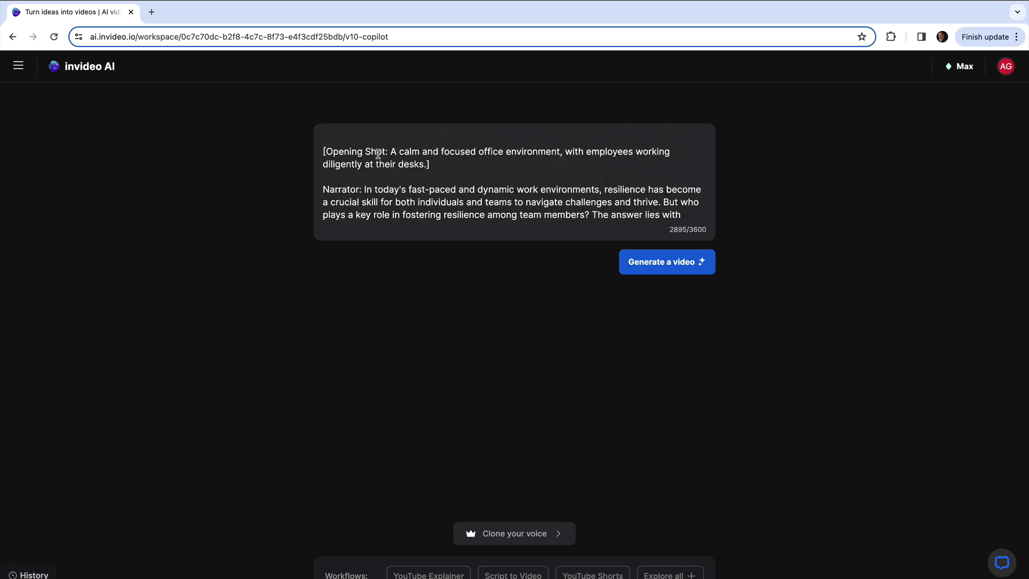
{"action": "left_click", "coordinate": [324, 151]}
{"action": "type", "text": "Create a video with the following script and video instructions:"}
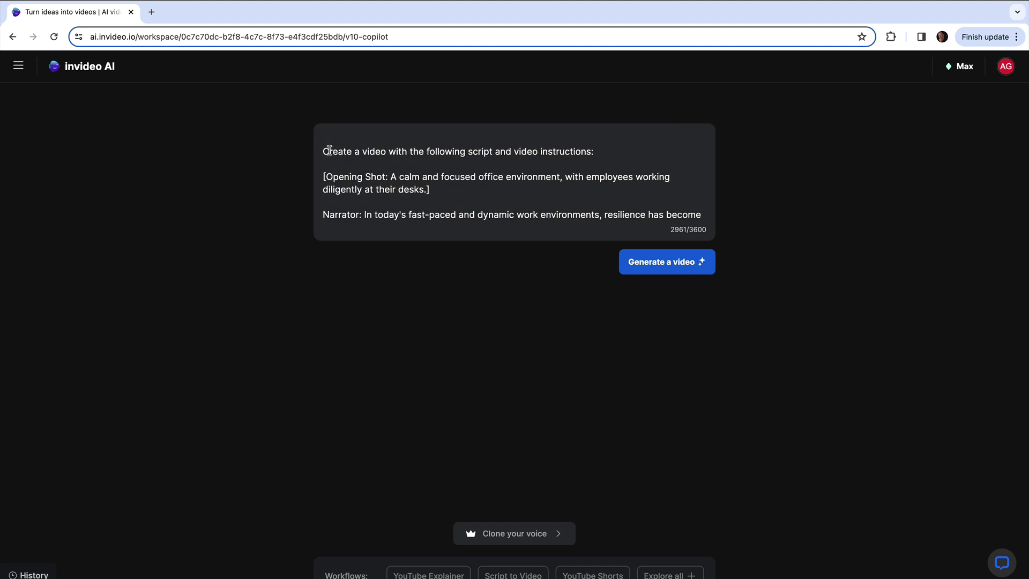
{"action": "left_click_drag", "start_coordinate": [325, 151], "coordinate": [563, 150]}
{"action": "left_click", "coordinate": [639, 323]}
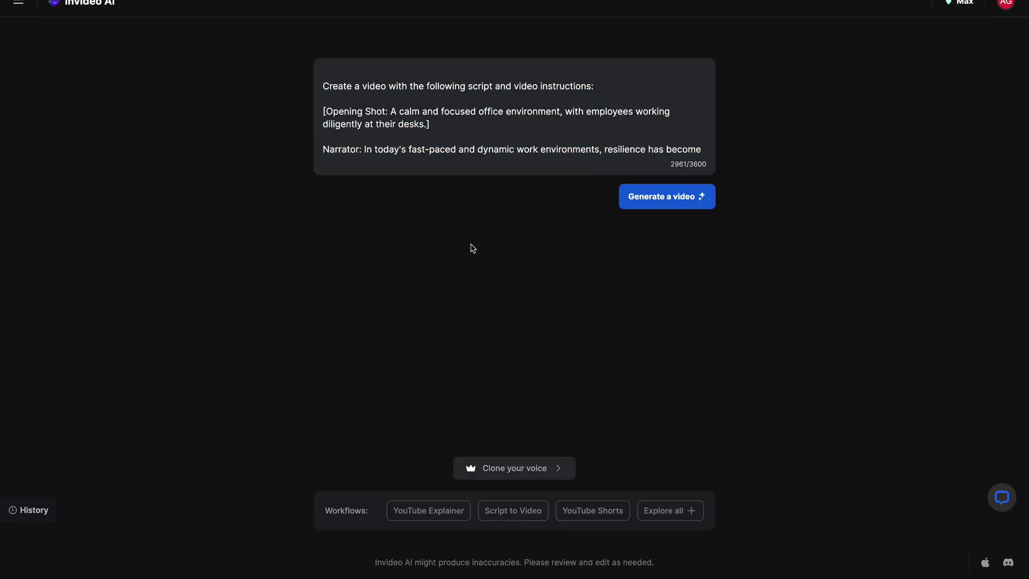
Start a Script to Video prompt for a YouTube video, and paste the copied script as the exact script
{"action": "left_click", "coordinate": [529, 514]}
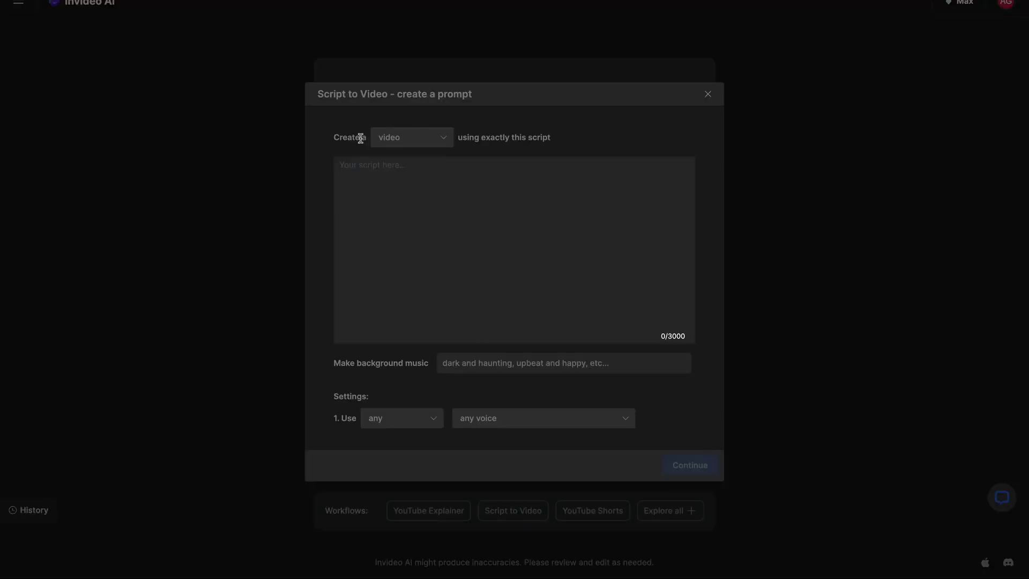
{"action": "left_click_drag", "start_coordinate": [345, 138], "coordinate": [367, 139]}
{"action": "left_click", "coordinate": [445, 141]}
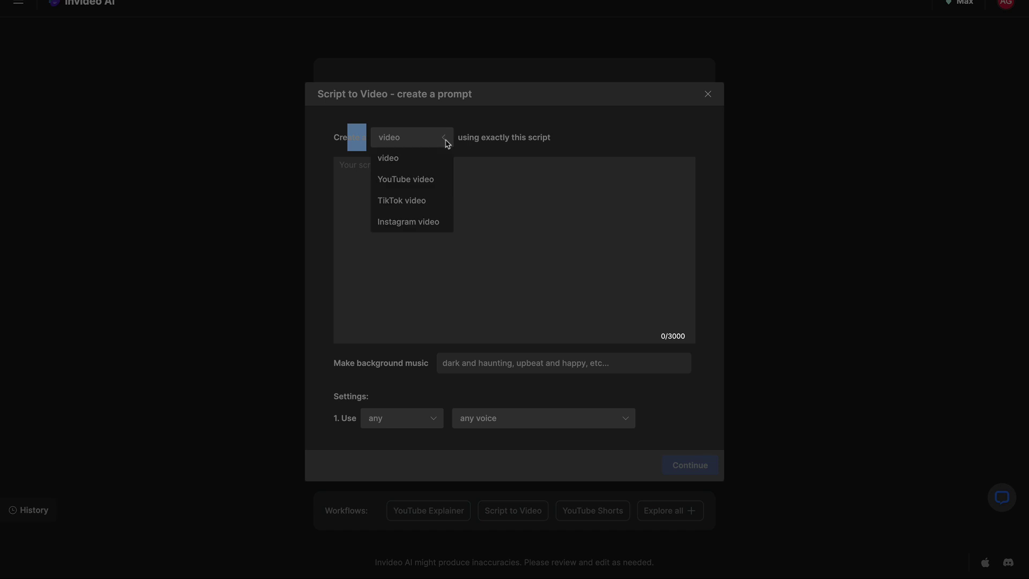
{"action": "left_click", "coordinate": [415, 177]}
{"action": "key", "text": "super+v"}
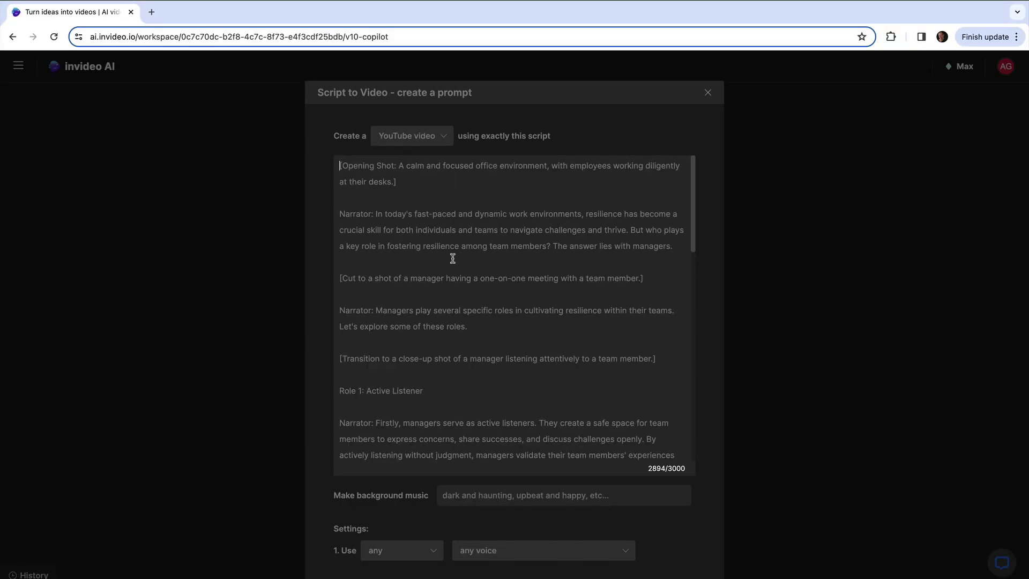
{"action": "scroll", "coordinate": [463, 266], "scroll_direction": "down", "scroll_amount": 3}
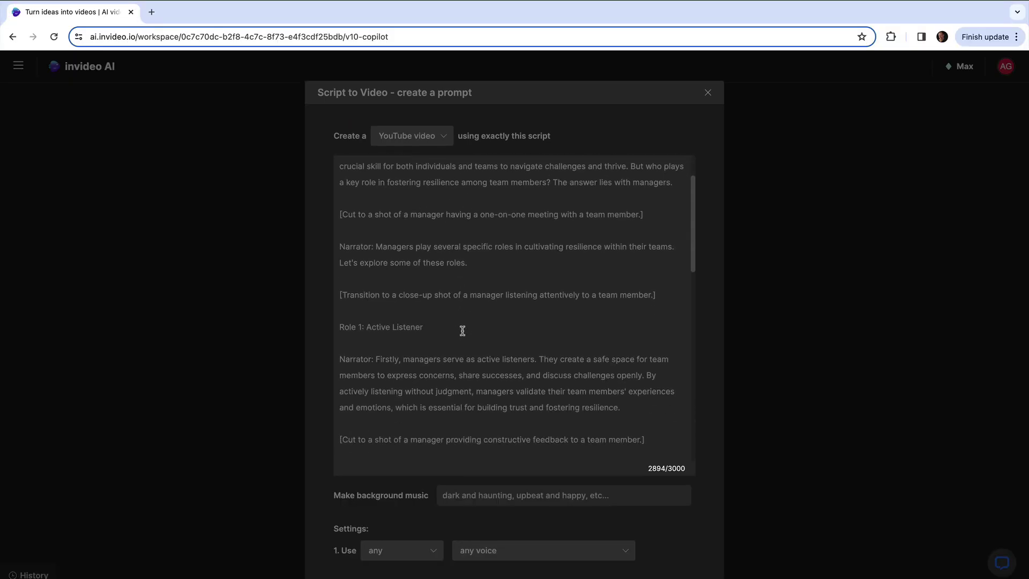
{"action": "scroll", "coordinate": [463, 330], "scroll_direction": "down", "scroll_amount": 2}
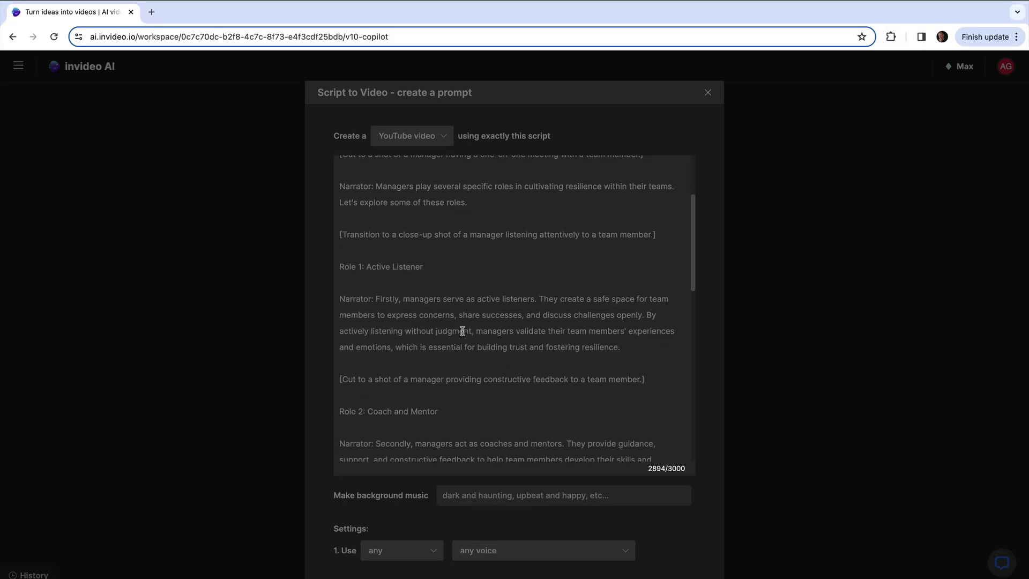
Set the background music to inspirational and the narration to cloned Voice 3, and turn the form into a finished prompt
{"action": "left_click", "coordinate": [554, 495]}
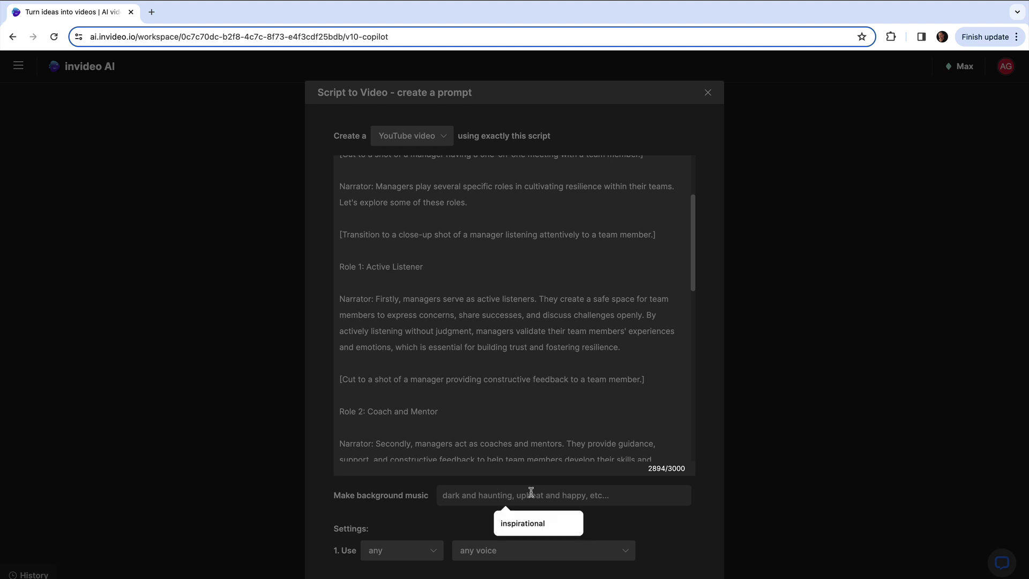
{"action": "left_click", "coordinate": [512, 523]}
{"action": "left_click", "coordinate": [461, 548]}
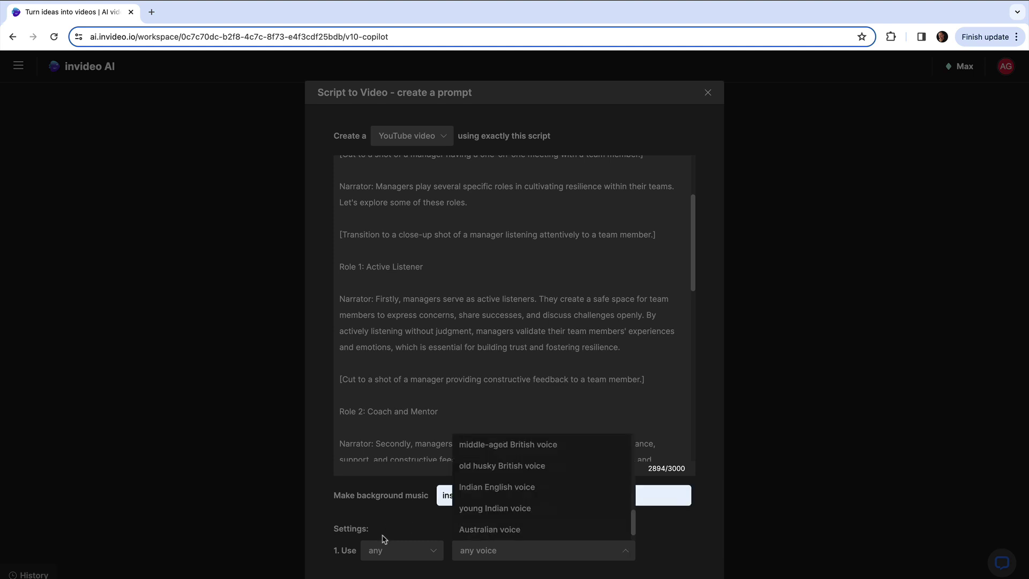
{"action": "scroll", "coordinate": [526, 487], "scroll_direction": "down", "scroll_amount": 5}
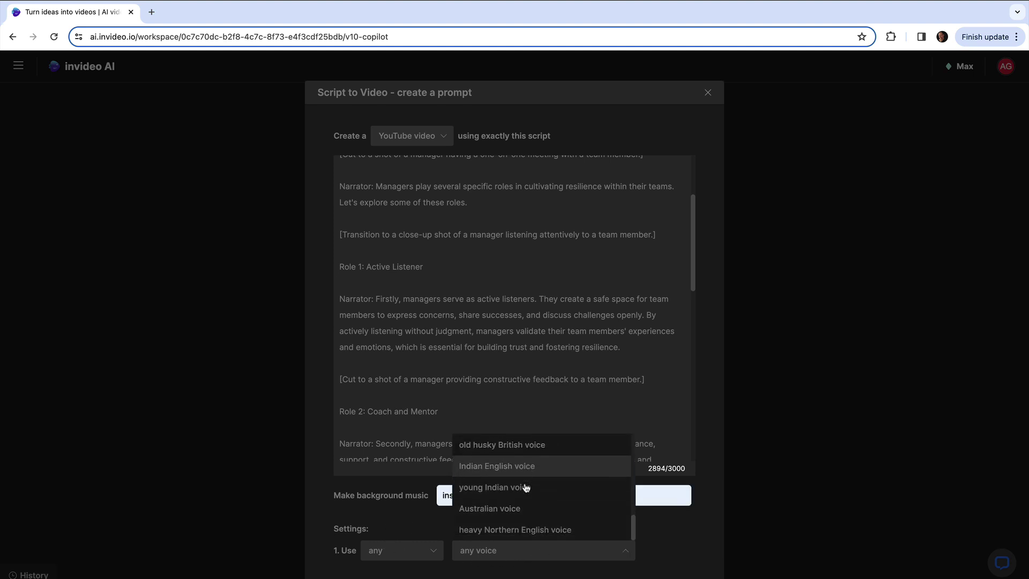
{"action": "left_click", "coordinate": [536, 529]}
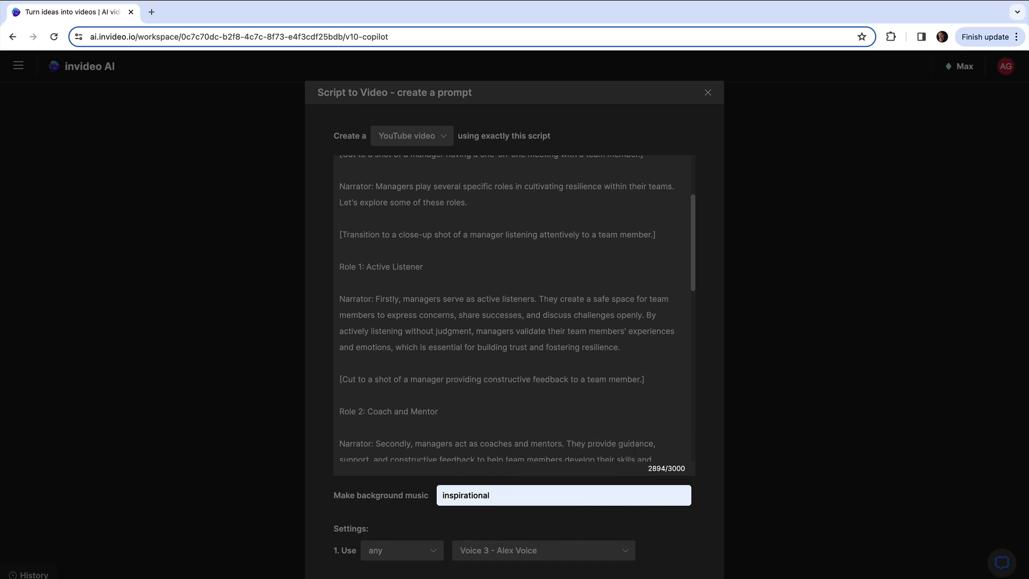
{"action": "left_click", "coordinate": [680, 558]}
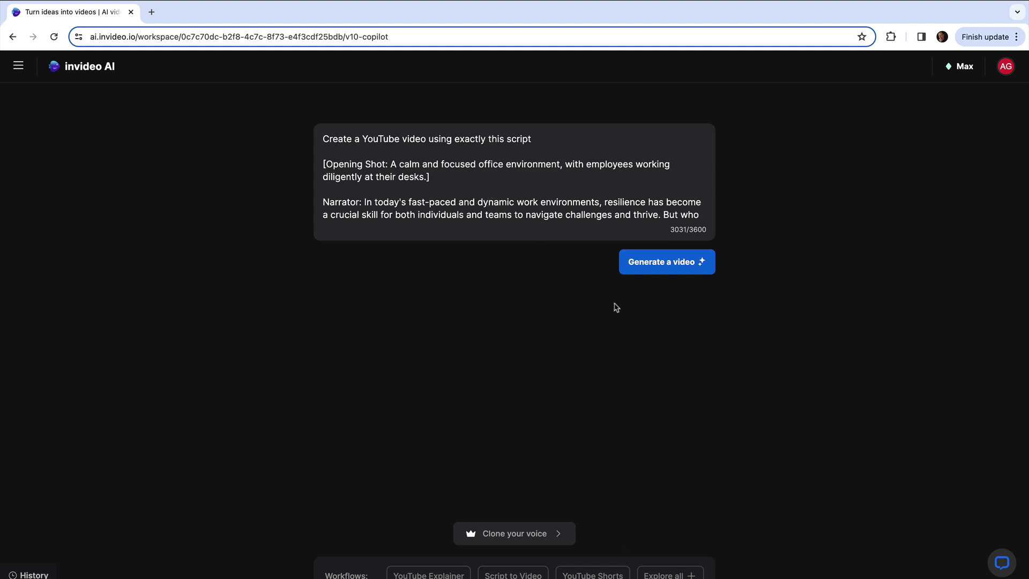
Generate the script video for Team Leaders with a Professional look on Youtube, and play its preview
{"action": "left_click", "coordinate": [664, 265]}
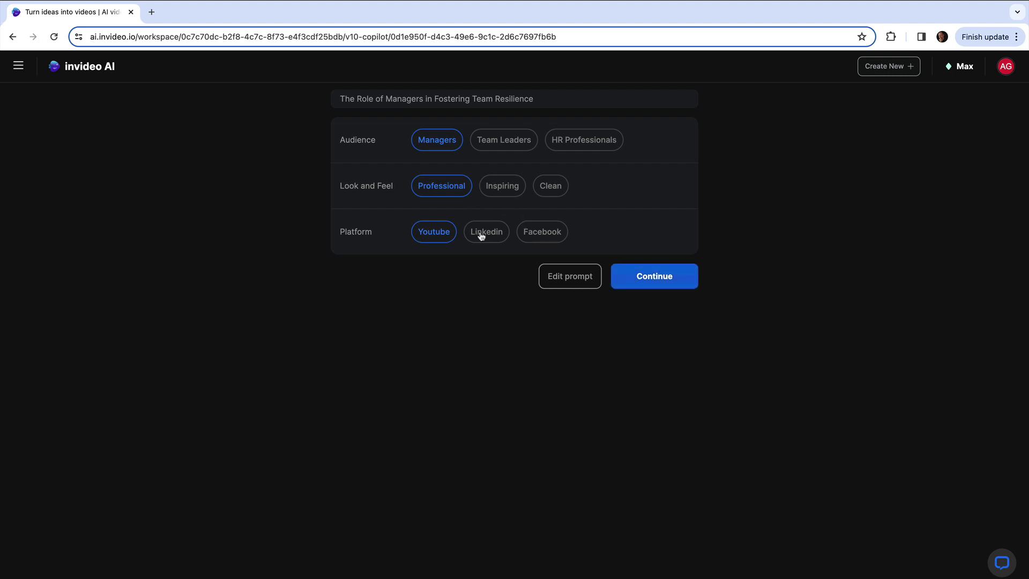
{"action": "left_click", "coordinate": [498, 146]}
{"action": "left_click", "coordinate": [645, 286]}
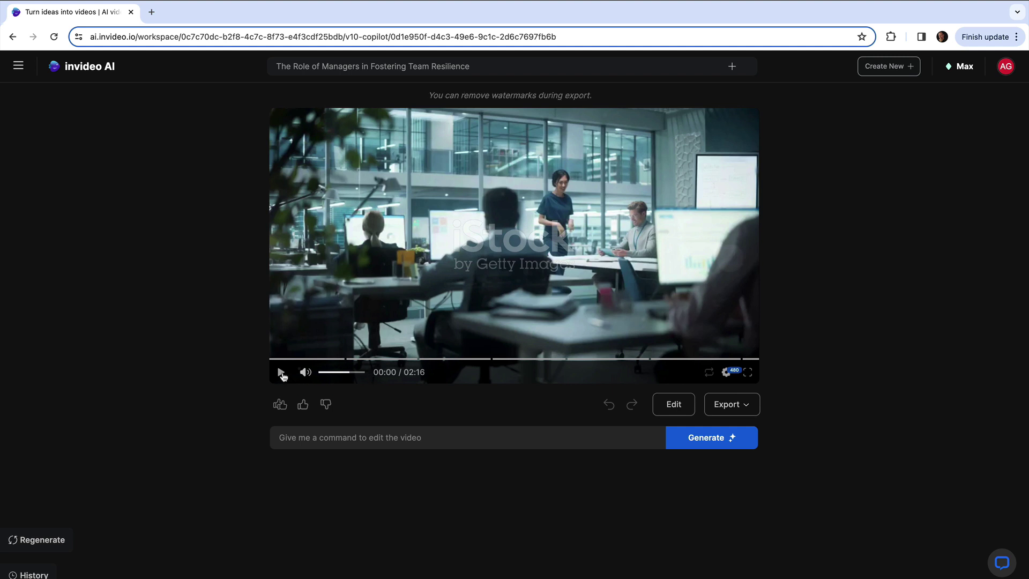
{"action": "left_click", "coordinate": [281, 373]}
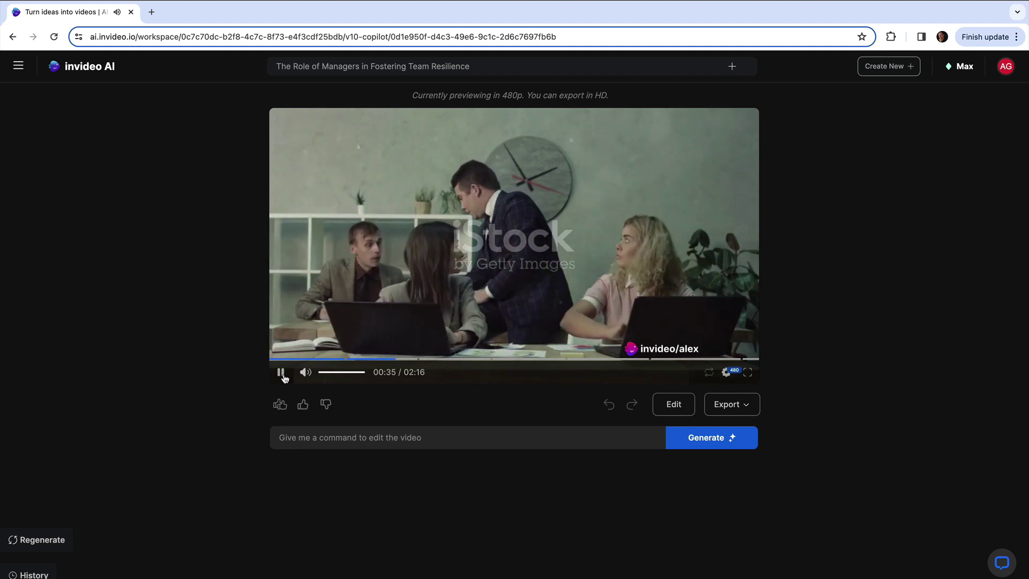
{"action": "left_click", "coordinate": [281, 374]}
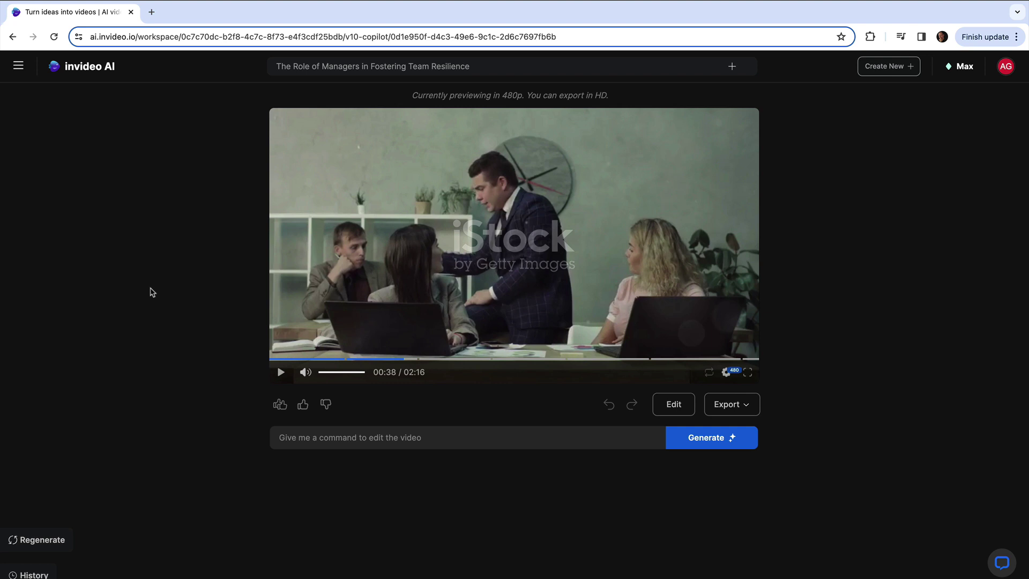
{"action": "left_click", "coordinate": [280, 372]}
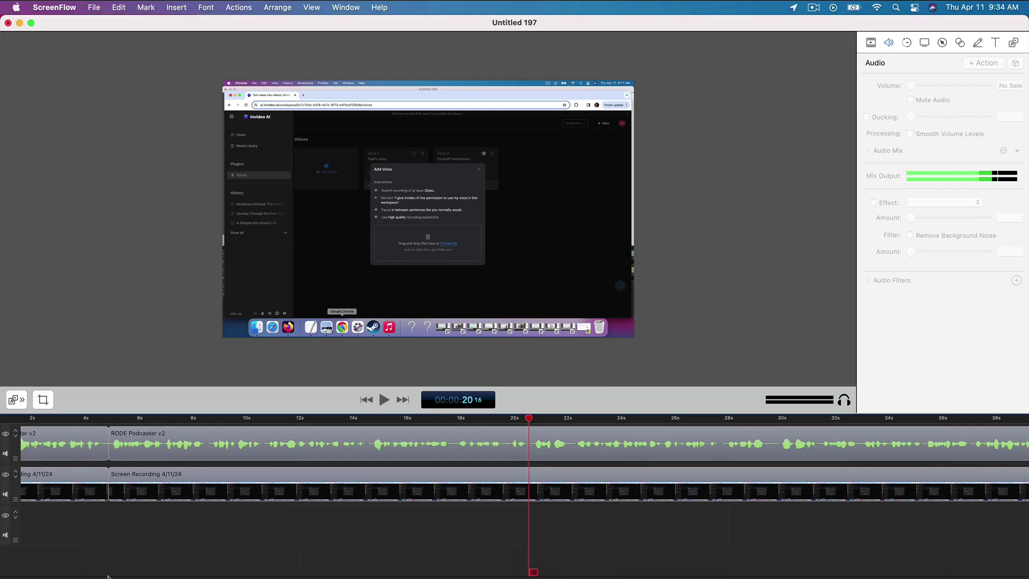
Switch to ScreenFlow and play the voice recording from the start to about 5 s, and from about 10 s to 22 s
{"action": "scroll", "coordinate": [115, 448], "scroll_direction": "left", "scroll_amount": 3}
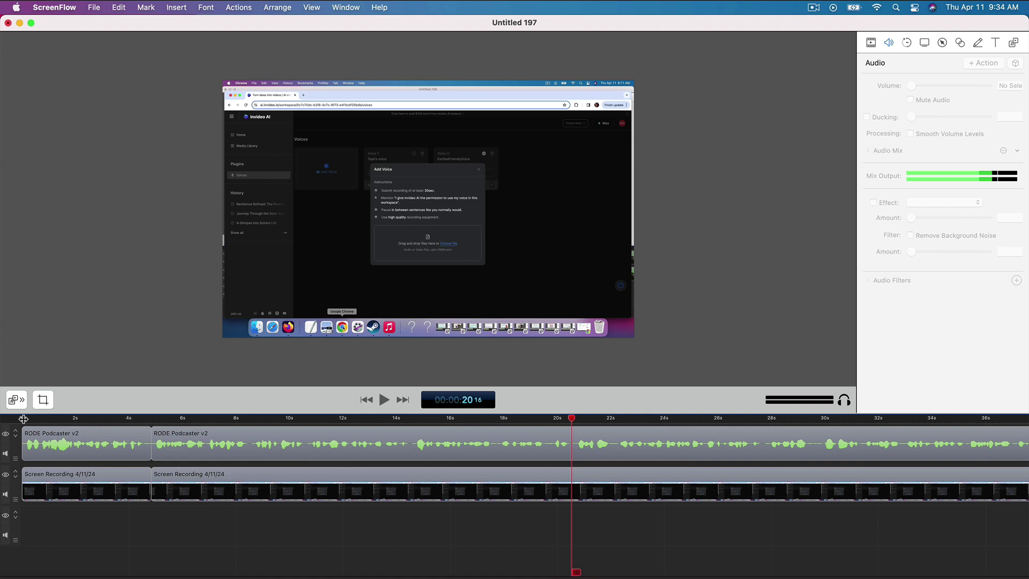
{"action": "left_click", "coordinate": [23, 419]}
{"action": "key", "text": "space"}
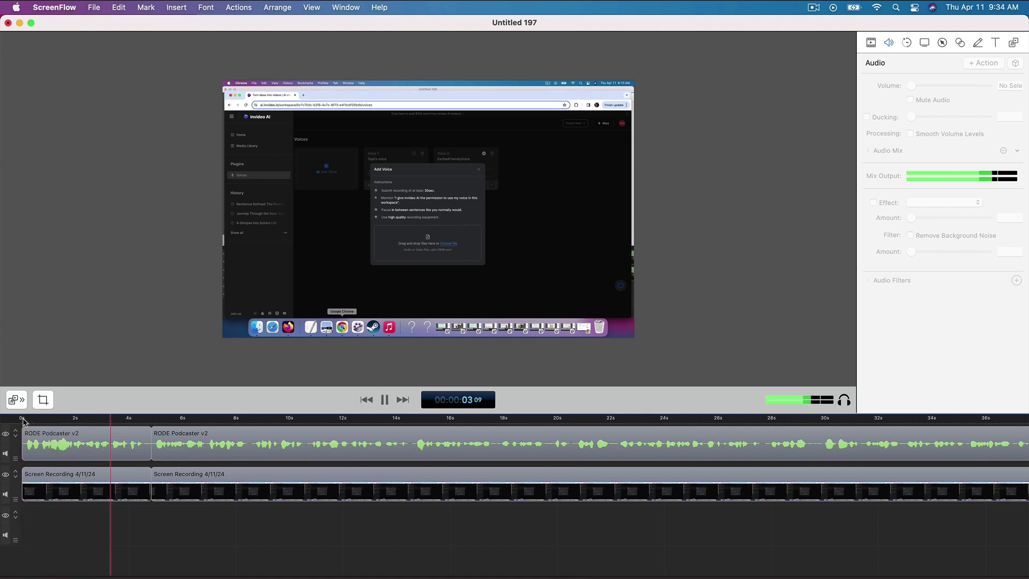
{"action": "key", "text": "space"}
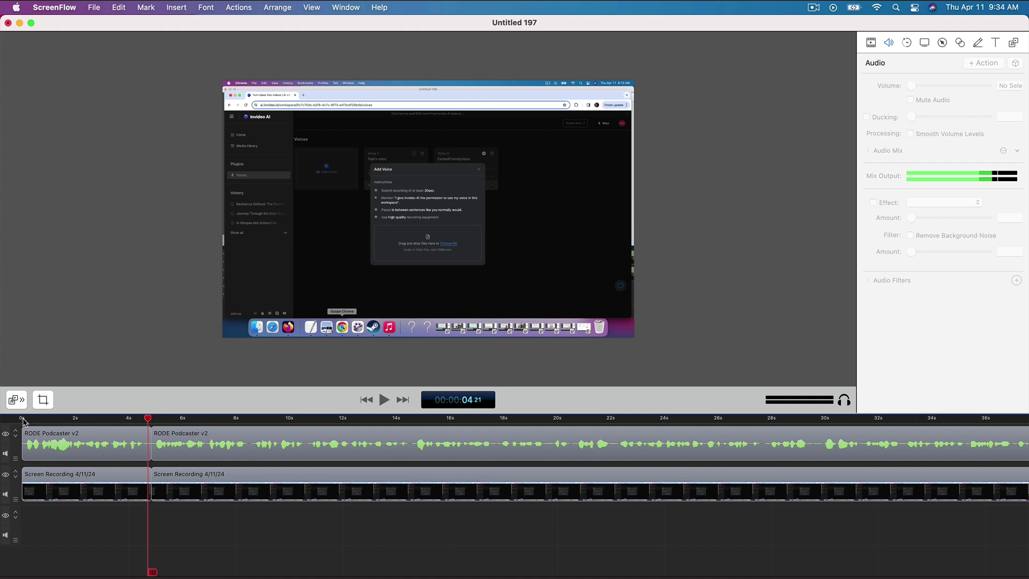
{"action": "left_click", "coordinate": [300, 418]}
{"action": "key", "text": "space"}
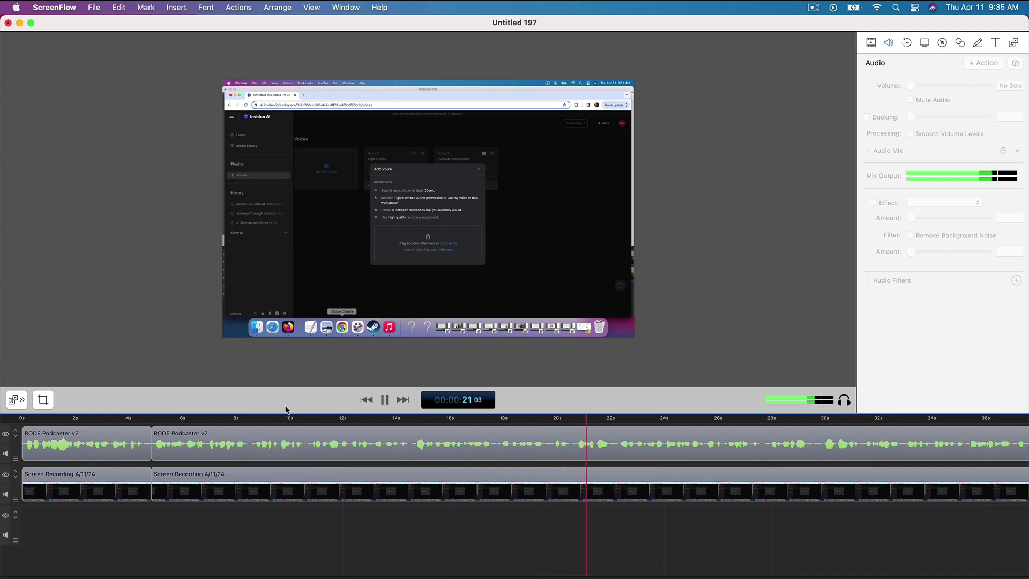
{"action": "key", "text": "space"}
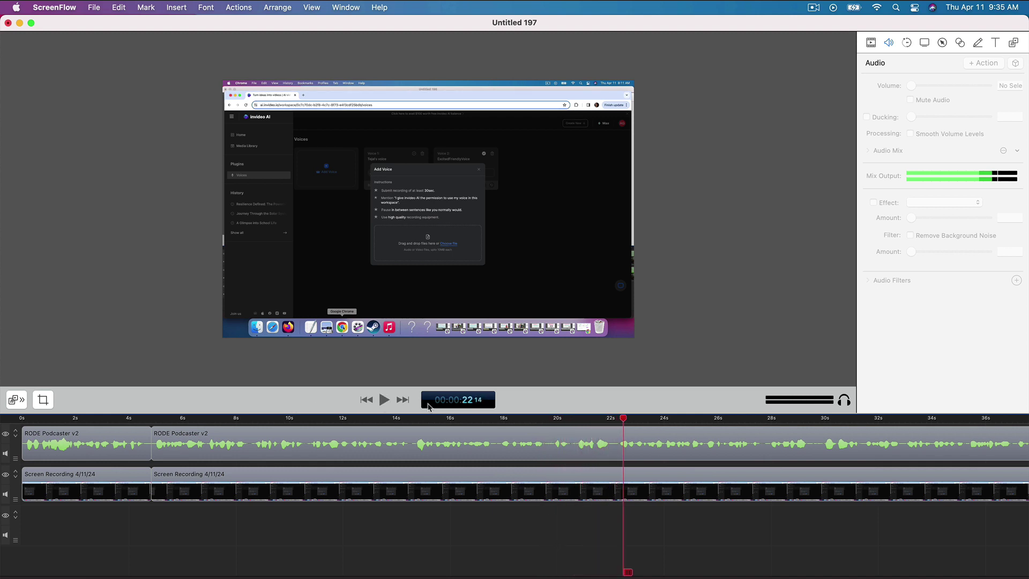
Replay the recording from 20 s, and cut the stretch between about 20.5 and 22 s from both tracks, closing the gap
{"action": "left_click", "coordinate": [557, 421]}
{"action": "key", "text": "space"}
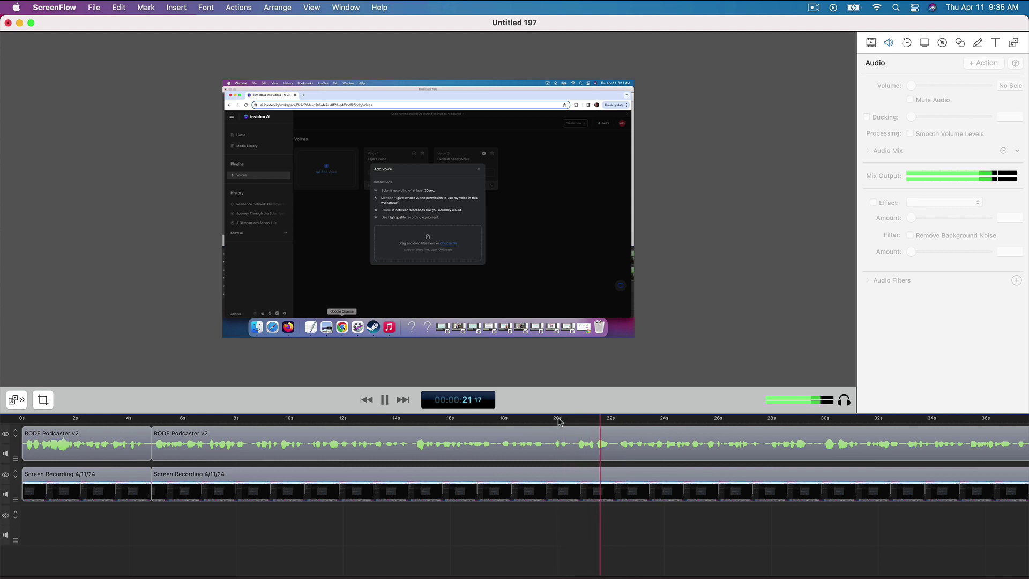
{"action": "key", "text": "space"}
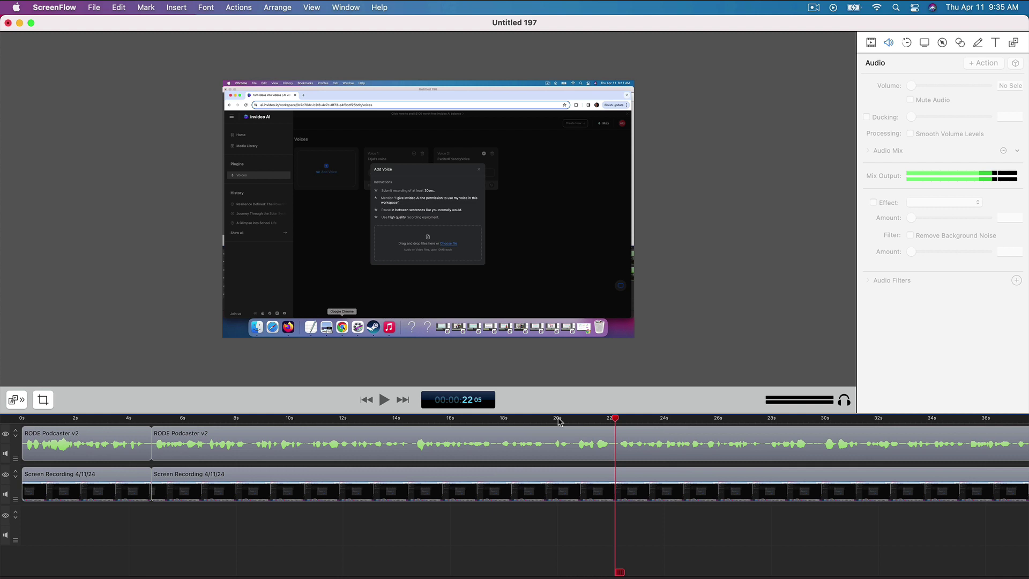
{"action": "left_click_drag", "start_coordinate": [558, 421], "coordinate": [615, 420]}
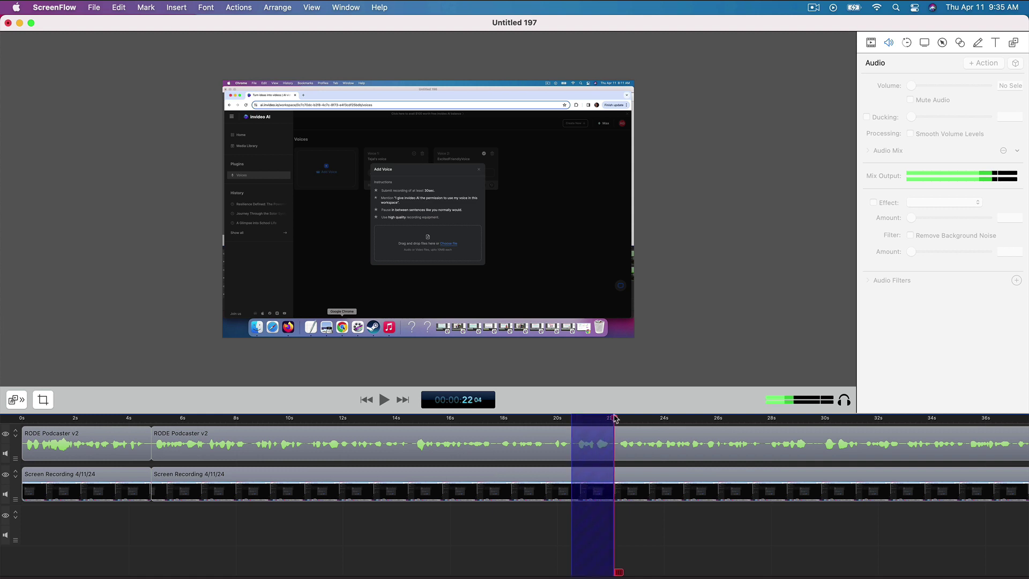
{"action": "key", "text": "Delete"}
{"action": "left_click", "coordinate": [551, 421]}
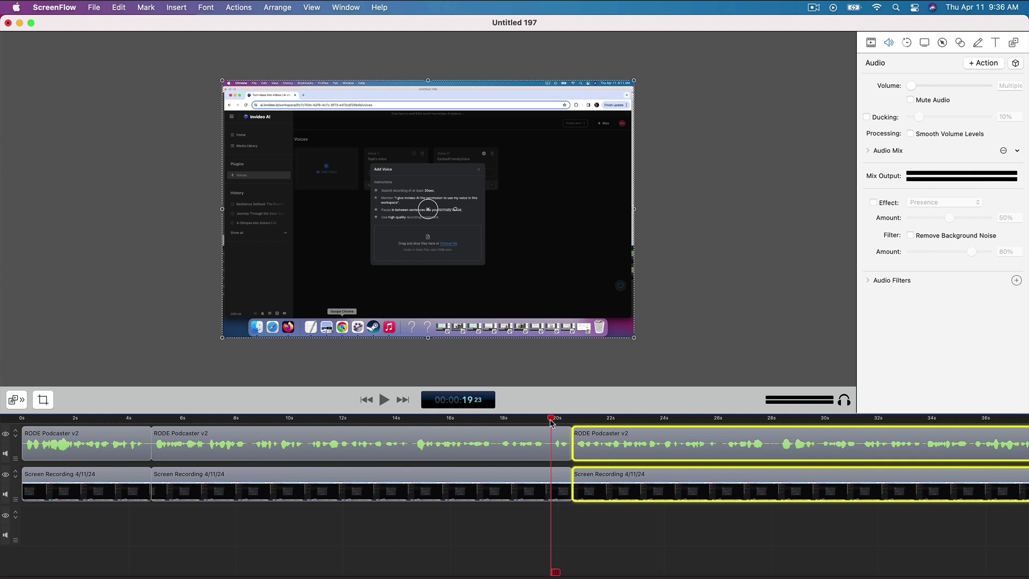
{"action": "left_click", "coordinate": [557, 525]}
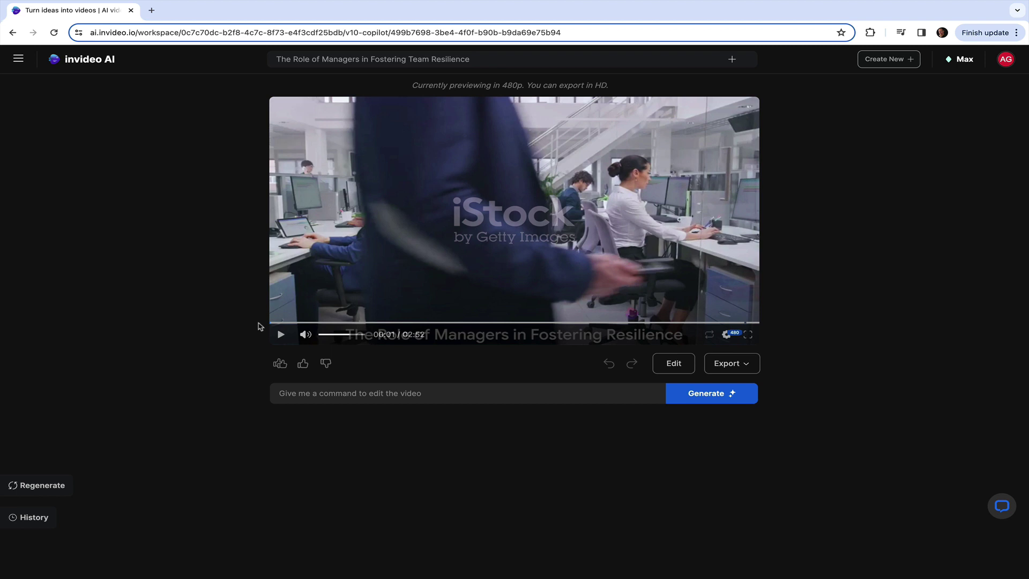
Switch to invideo AI and play the preview of the new 02:52 version of the team resilience video
{"action": "left_click", "coordinate": [281, 335]}
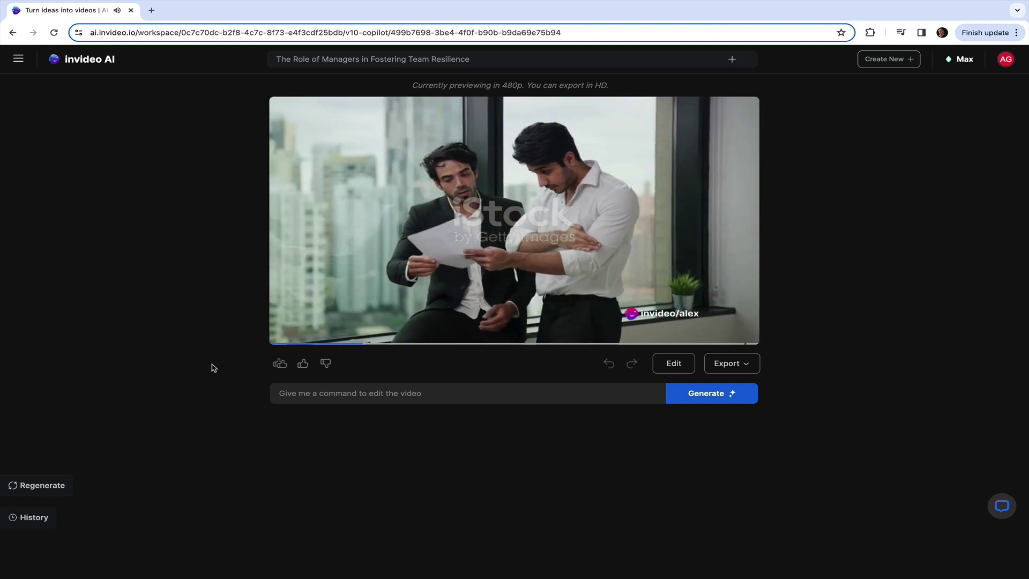
Pause the team resilience preview, and start a Script to Video prompt using a male, clear American voice
{"action": "left_click", "coordinate": [281, 336]}
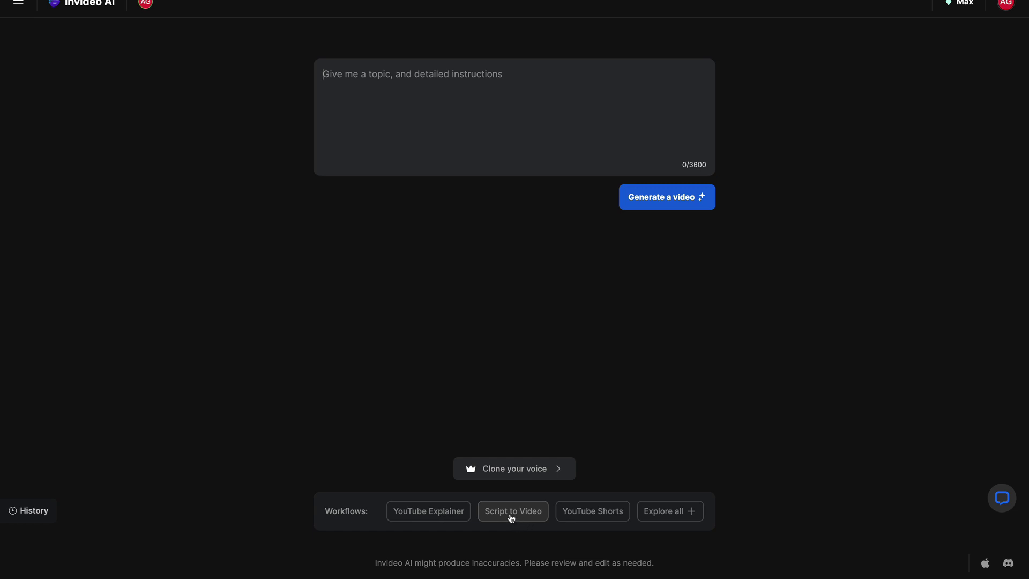
{"action": "left_click", "coordinate": [511, 516]}
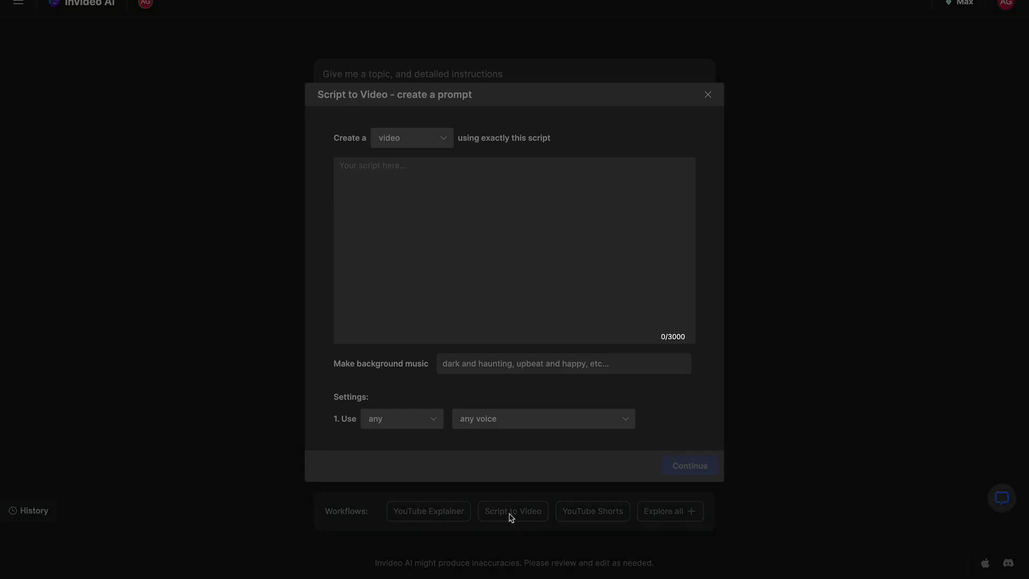
{"action": "left_click", "coordinate": [486, 418]}
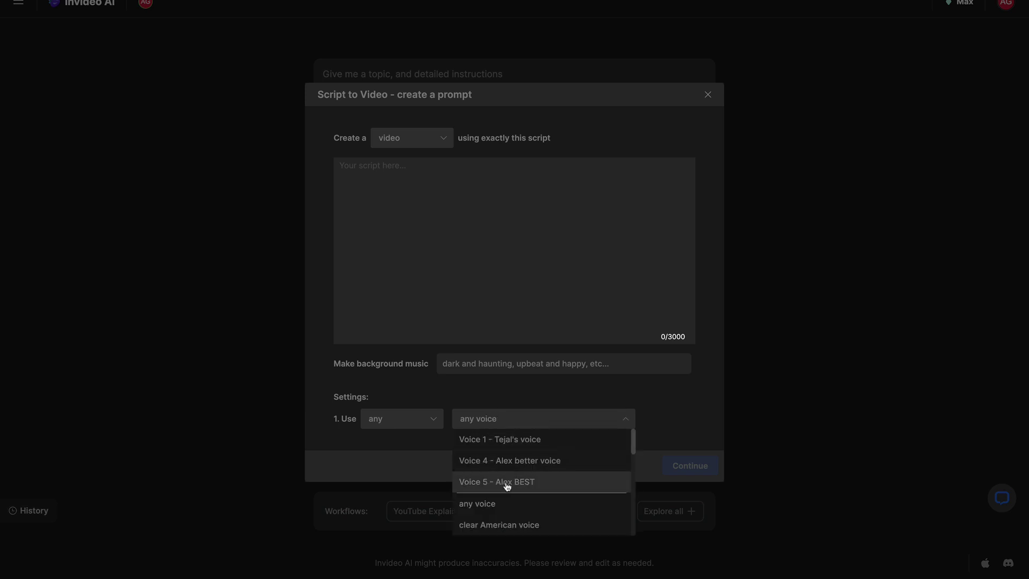
{"action": "scroll", "coordinate": [501, 495], "scroll_direction": "down", "scroll_amount": 1}
{"action": "scroll", "coordinate": [500, 494], "scroll_direction": "down", "scroll_amount": 2}
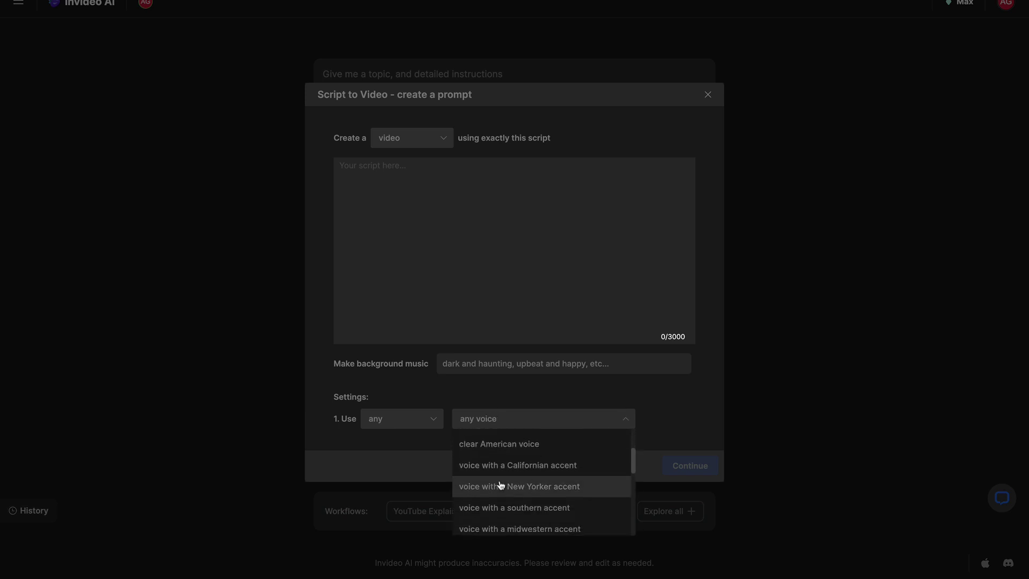
{"action": "left_click", "coordinate": [517, 448]}
{"action": "left_click", "coordinate": [414, 421]}
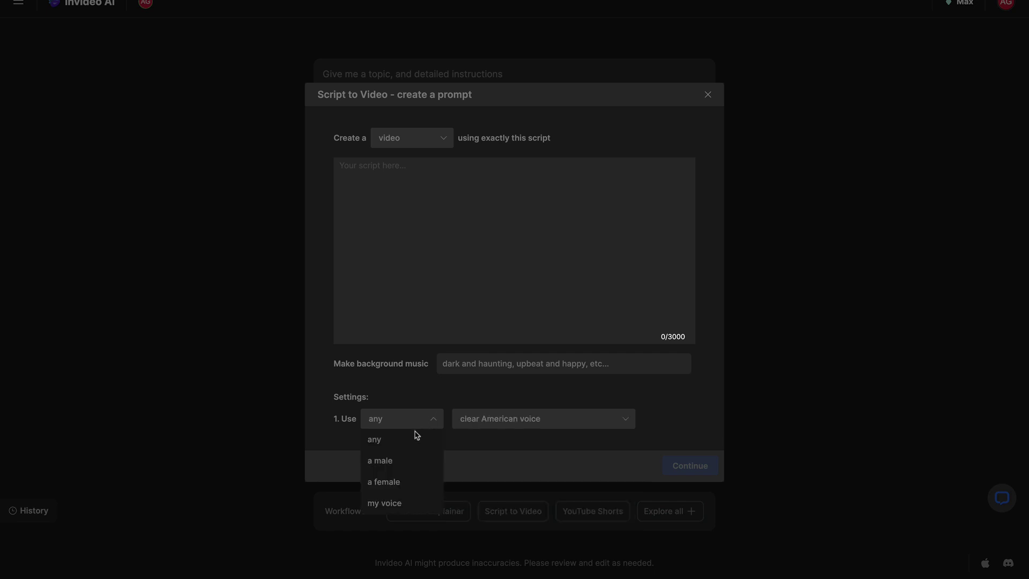
{"action": "left_click", "coordinate": [385, 460]}
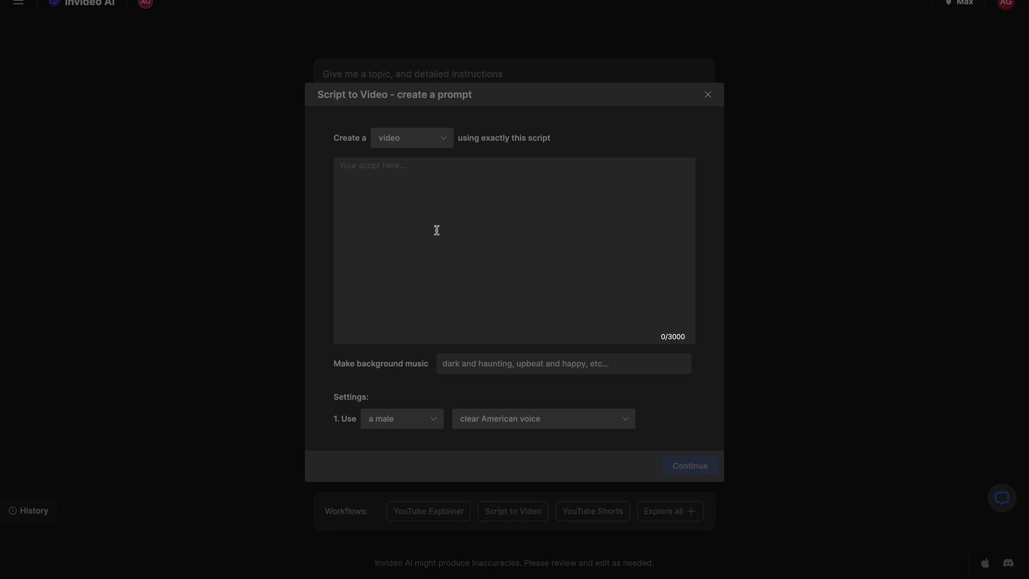
Enter the script on 9 Core Practices for Building Resilience at Work, covering practice one, Cultivating a Growth Mindset, and continue to the prompt
{"action": "left_click", "coordinate": [407, 301]}
{"action": "type", "text": "In this video, let’s go over 9 Core Practices for Building Resilience at Work. Practice number one: Cultivating a Growth Mindset Embrace a growth mindset by viewing challenges as opportunities for growth and learning. By believing in your ability to learn and adapt, you can overcome setbacks and develop the resilience needed to thrive in any situation."}
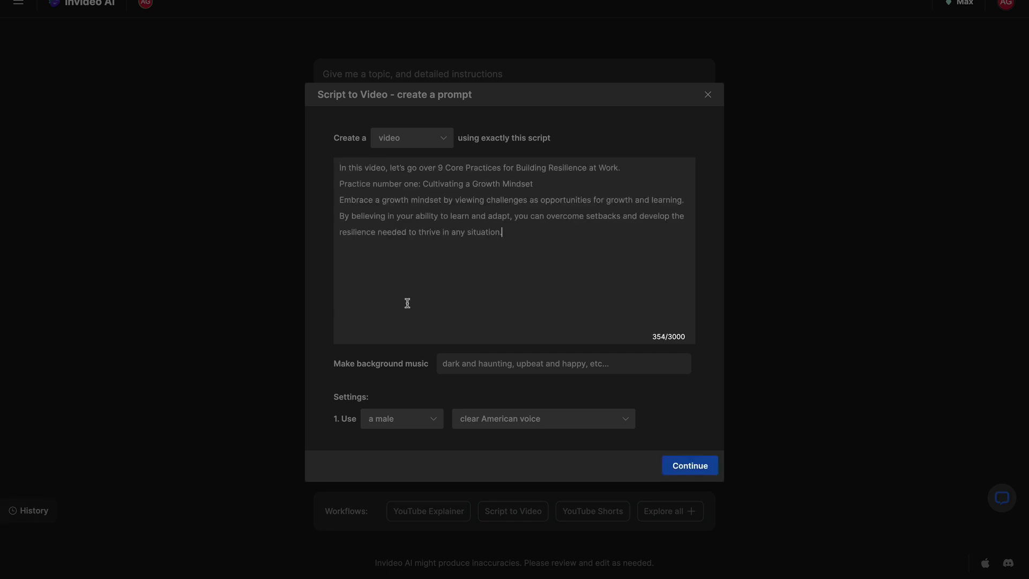
{"action": "left_click_drag", "start_coordinate": [506, 229], "coordinate": [329, 175]}
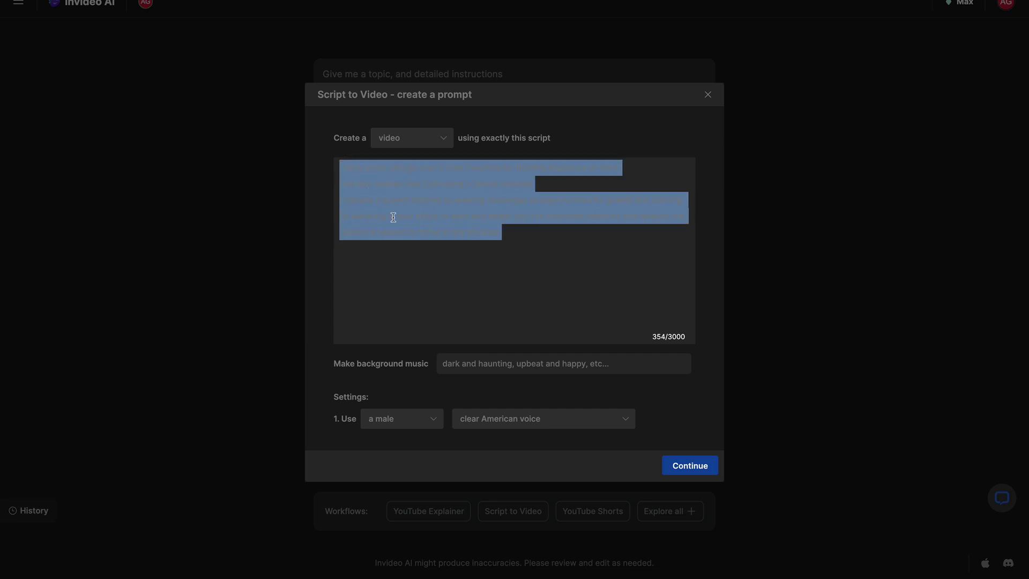
{"action": "left_click", "coordinate": [425, 246]}
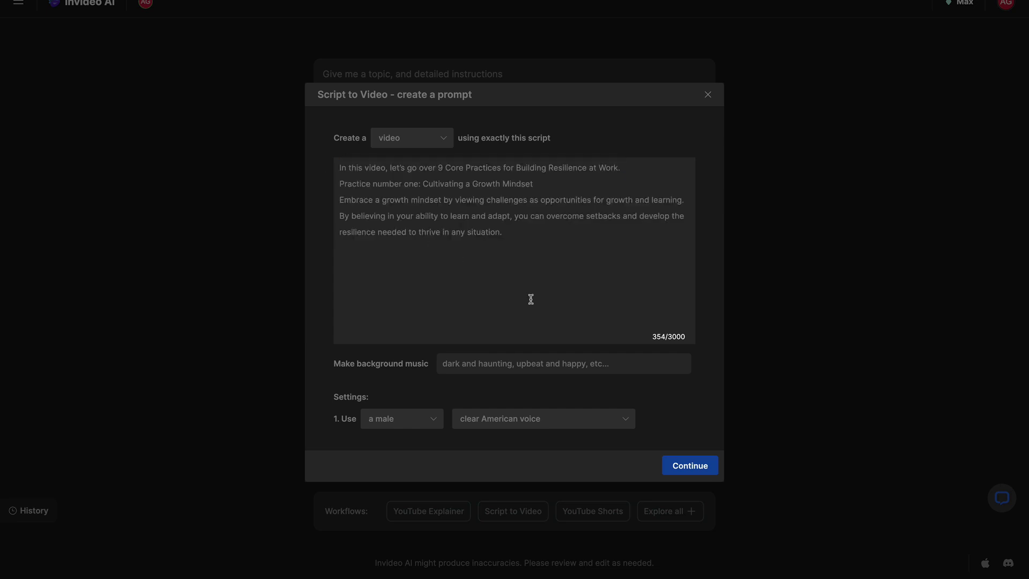
{"action": "left_click", "coordinate": [692, 465]}
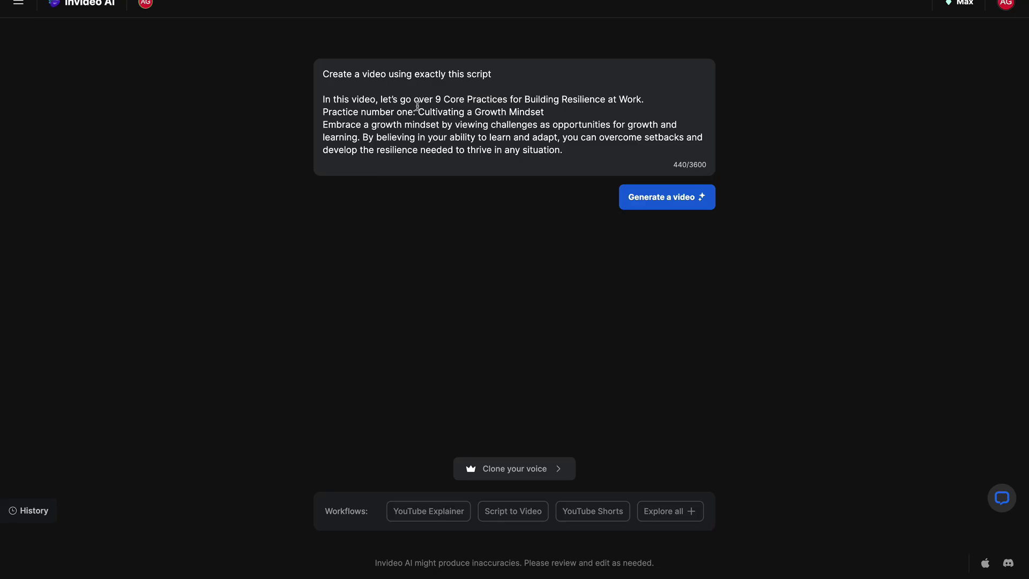
Generate the script video for Professionals with a Professional look on Youtube, and play its preview and the full-screen growth mindset video
{"action": "left_click", "coordinate": [664, 198]}
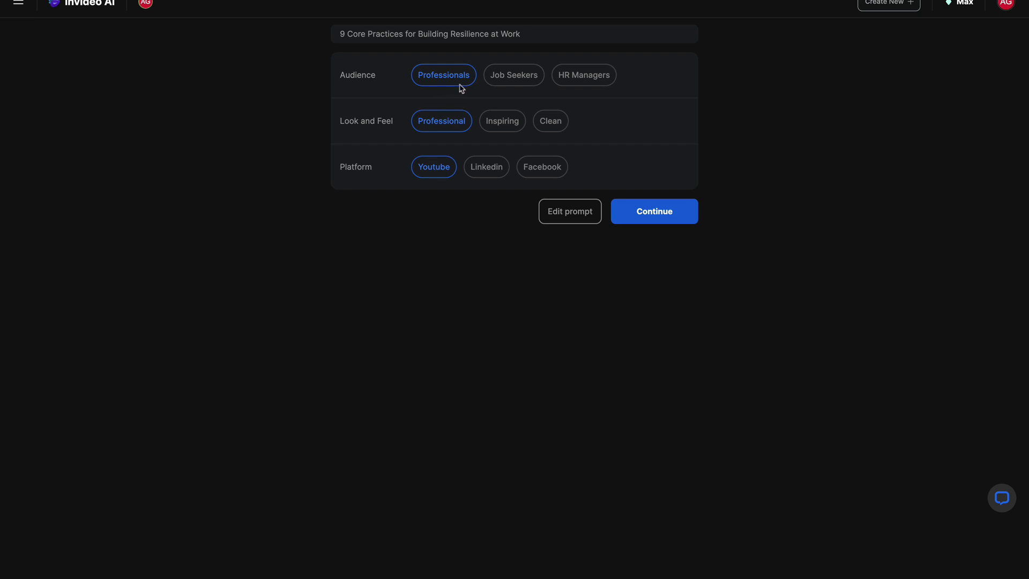
{"action": "left_click", "coordinate": [644, 207]}
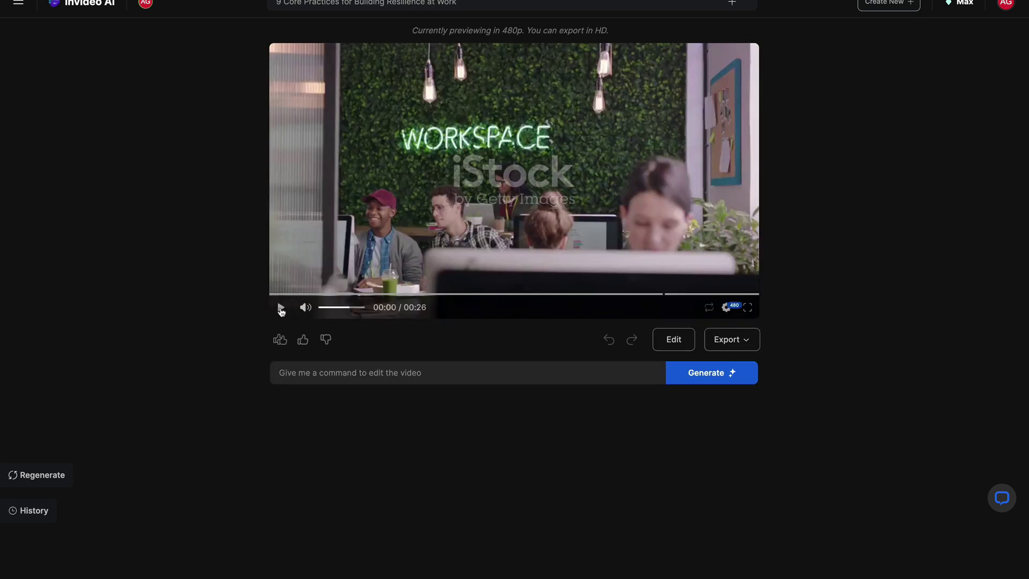
{"action": "left_click", "coordinate": [281, 310]}
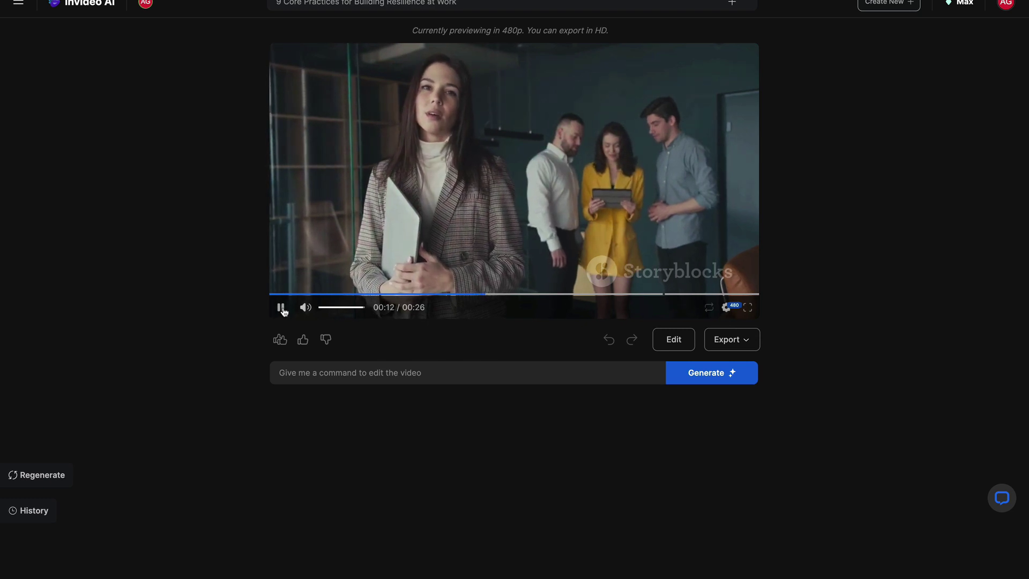
{"action": "left_click", "coordinate": [281, 308]}
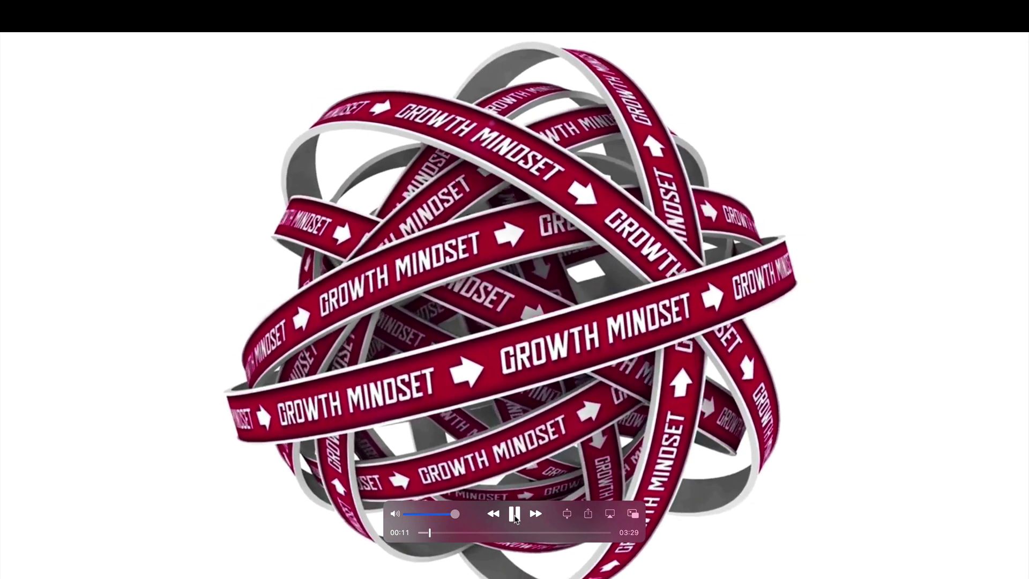
{"action": "left_click", "coordinate": [514, 516]}
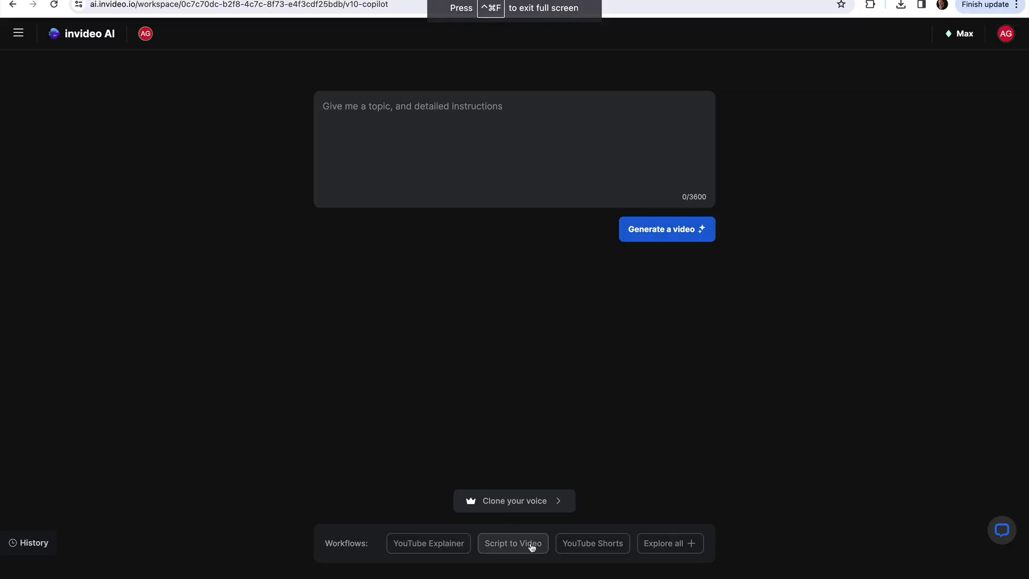
Start another Script to Video prompt and look through the available voices, from the American accents to the British, Indian and Australian ones
{"action": "left_click", "coordinate": [531, 547]}
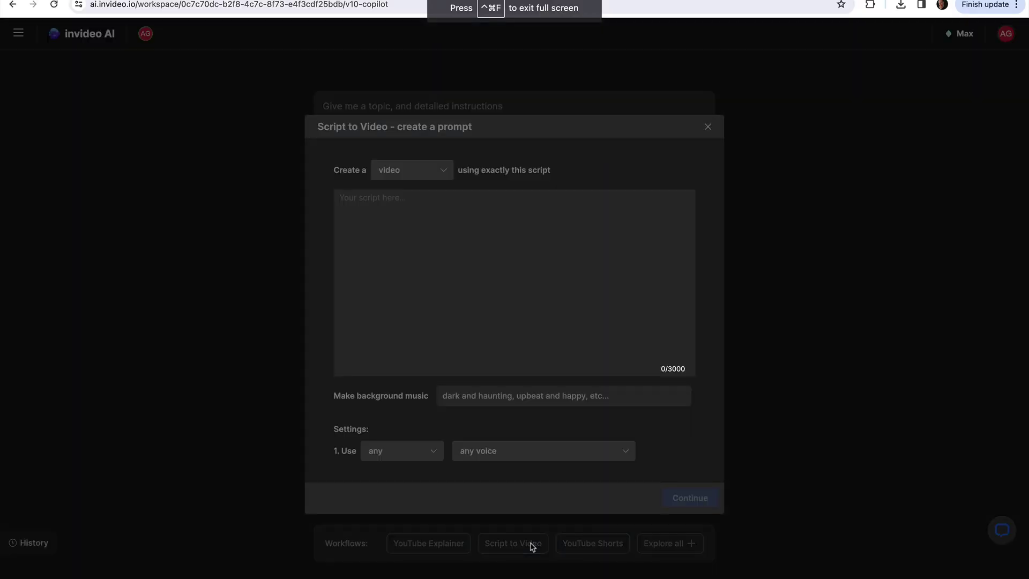
{"action": "left_click", "coordinate": [621, 455]}
{"action": "scroll", "coordinate": [578, 514], "scroll_direction": "down", "scroll_amount": 1}
{"action": "scroll", "coordinate": [578, 514], "scroll_direction": "down", "scroll_amount": 1}
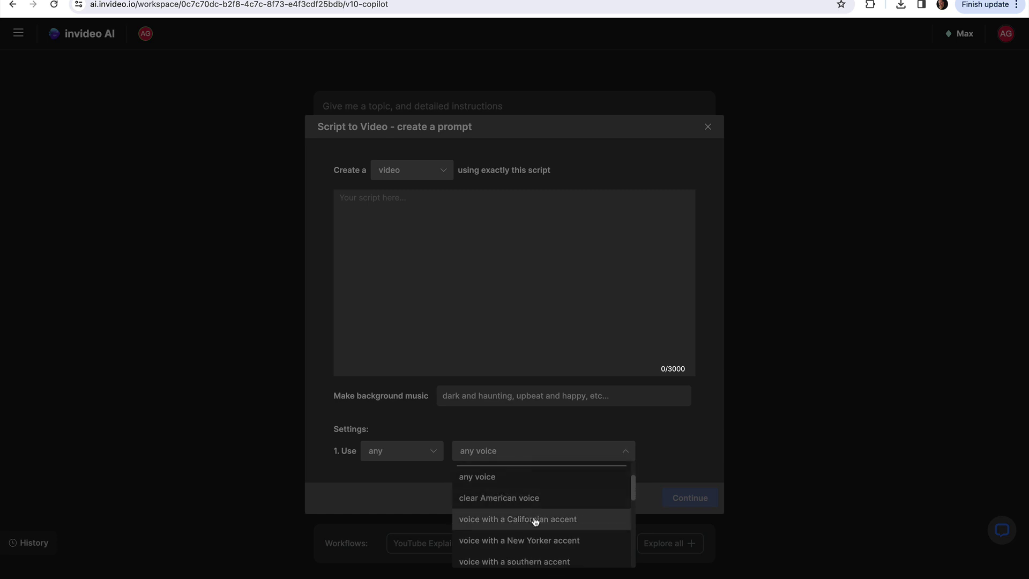
{"action": "scroll", "coordinate": [524, 543], "scroll_direction": "down", "scroll_amount": 3}
{"action": "scroll", "coordinate": [523, 542], "scroll_direction": "down", "scroll_amount": 6}
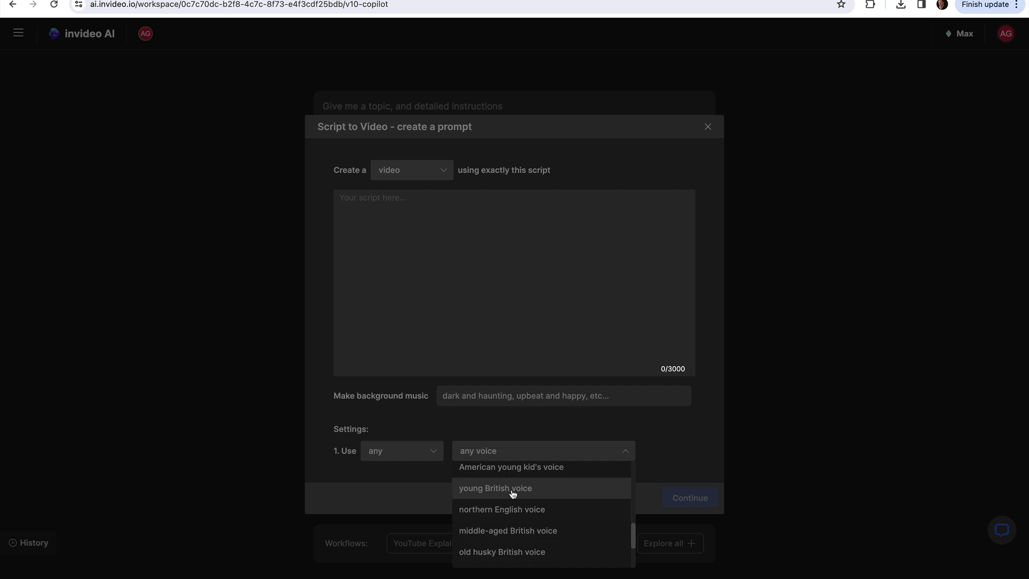
{"action": "scroll", "coordinate": [551, 538], "scroll_direction": "down", "scroll_amount": 2}
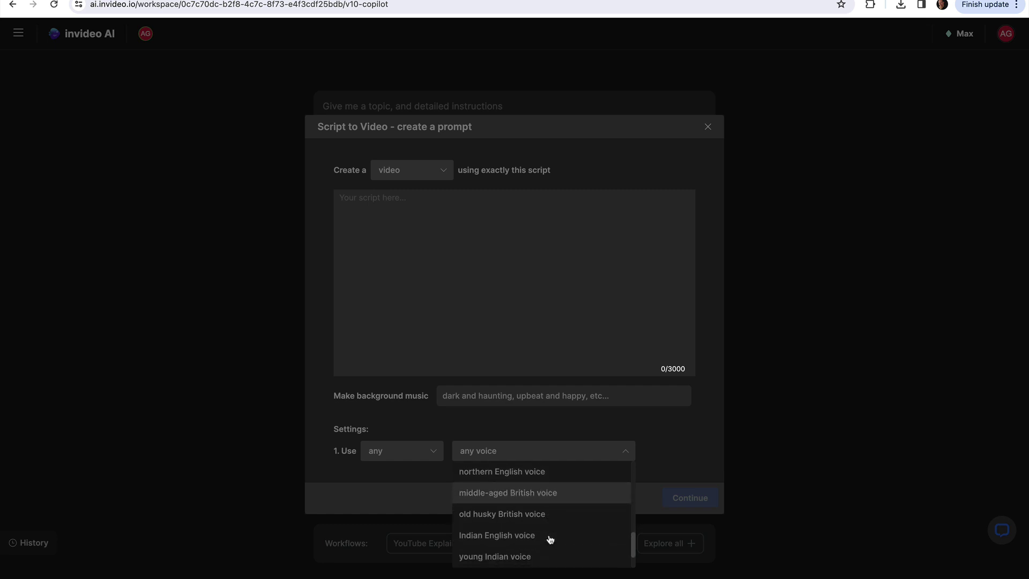
{"action": "scroll", "coordinate": [513, 511], "scroll_direction": "down", "scroll_amount": 1}
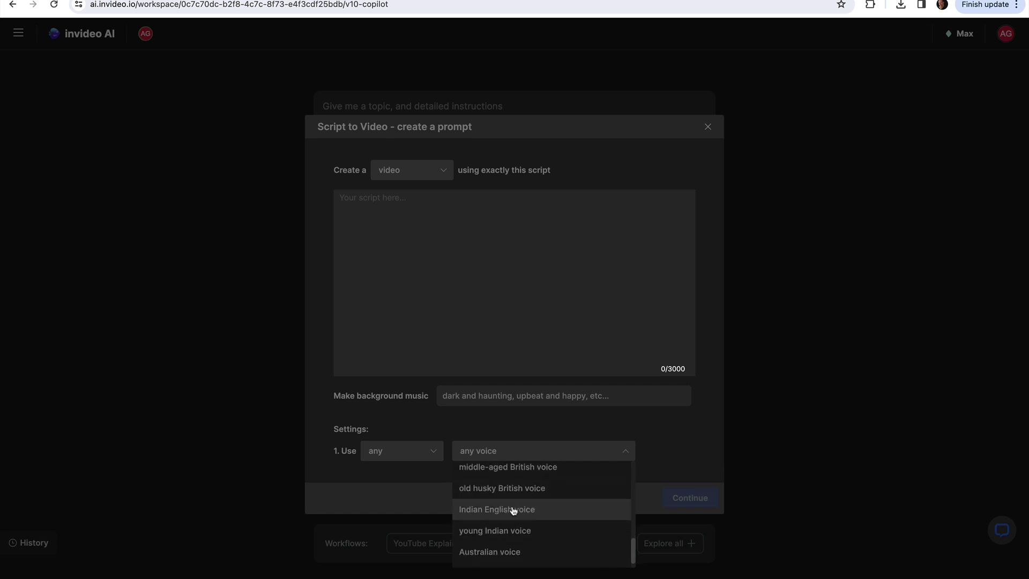
{"action": "scroll", "coordinate": [518, 511], "scroll_direction": "down", "scroll_amount": 1}
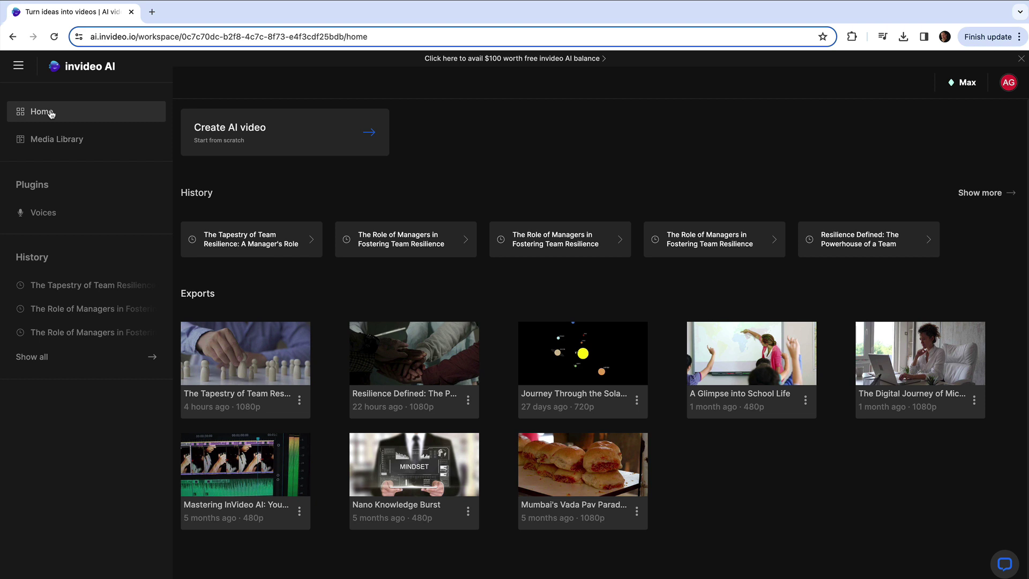
Start a new AI video from scratch, and view the list of all workflows
{"action": "left_click", "coordinate": [245, 131]}
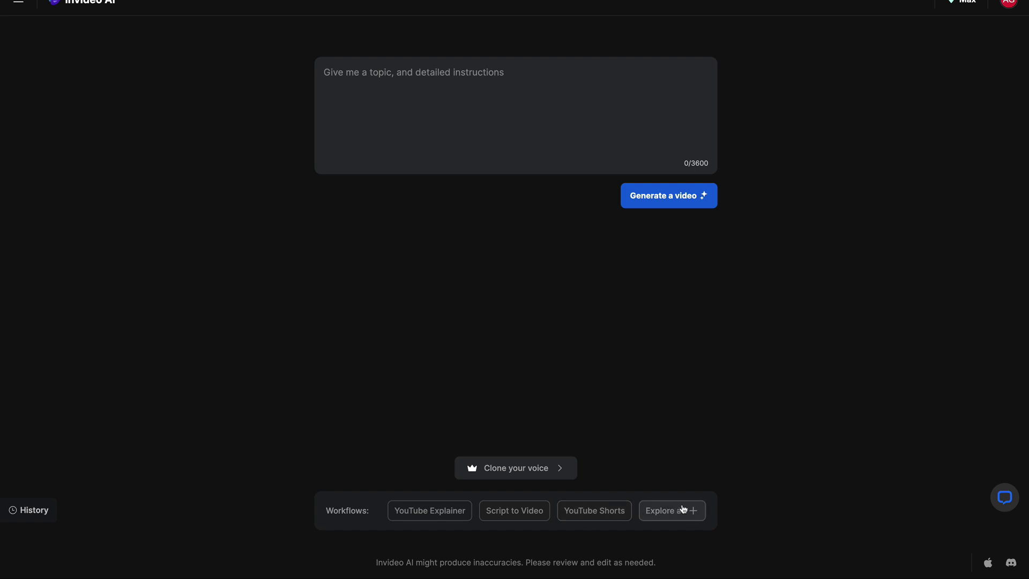
{"action": "left_click", "coordinate": [660, 515]}
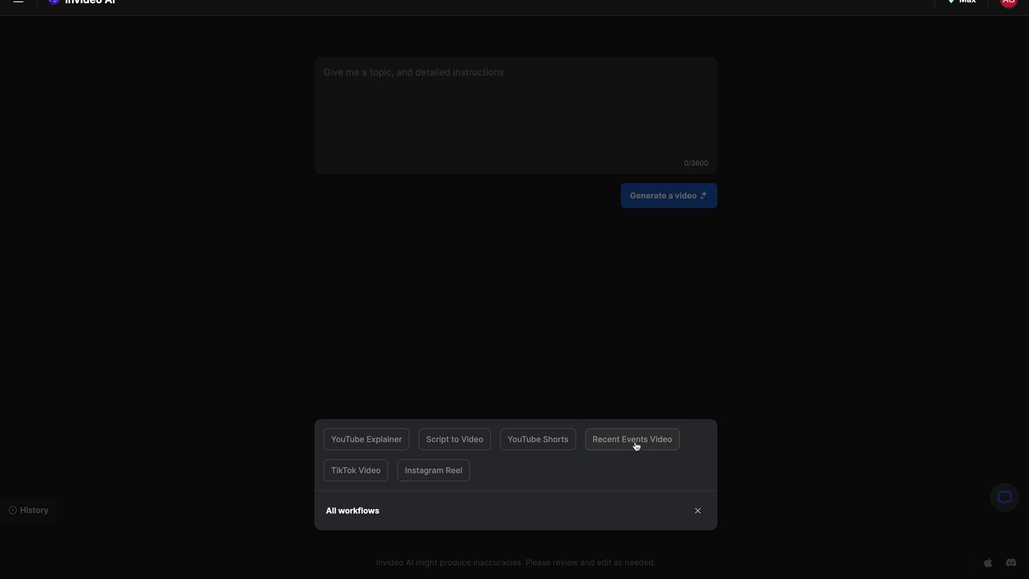
{"action": "left_click", "coordinate": [697, 511]}
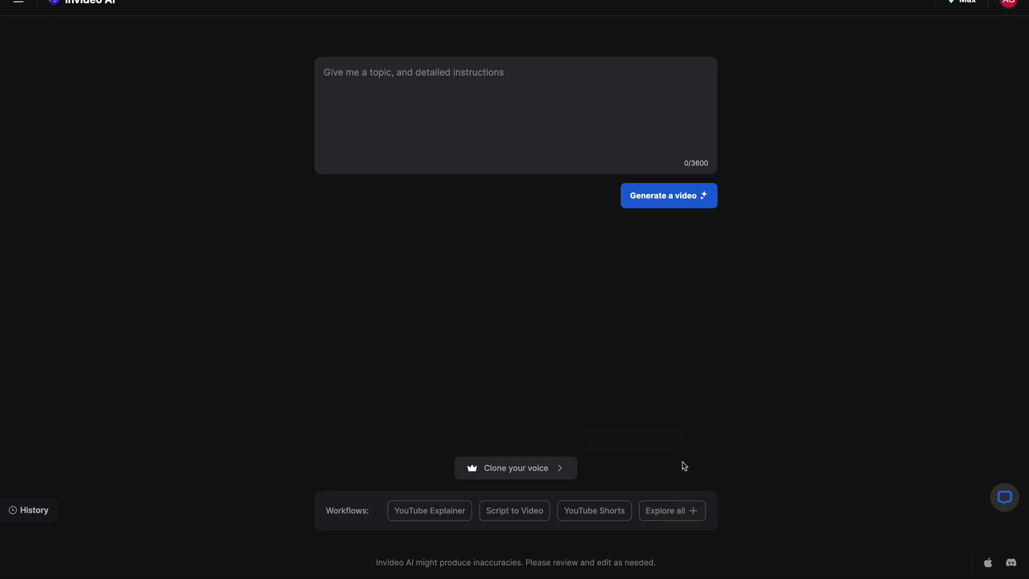
Start a YouTube Shorts prompt about "3 of the most underrated productivity hacks"
{"action": "left_click", "coordinate": [589, 511]}
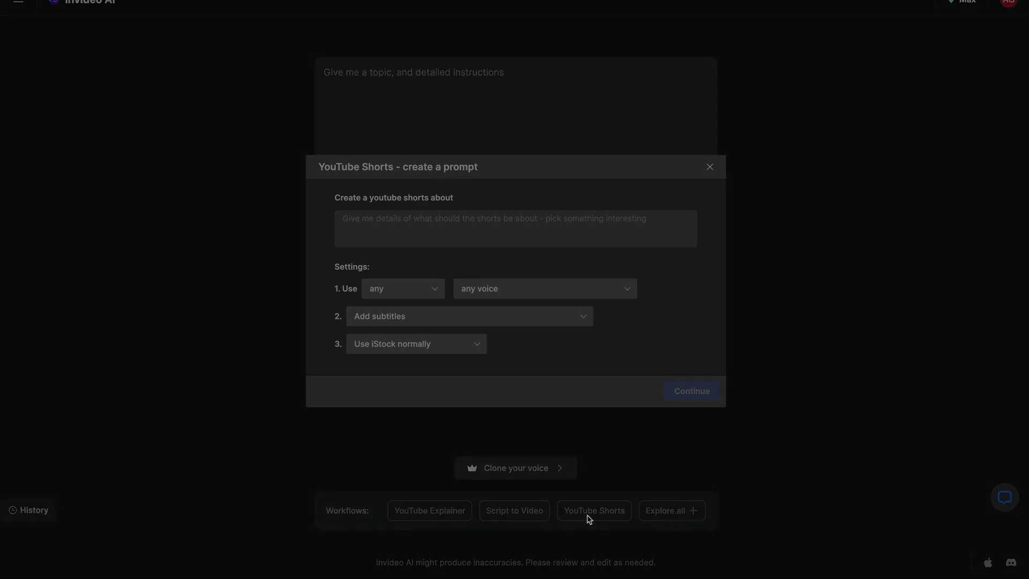
{"action": "left_click", "coordinate": [431, 239]}
{"action": "type", "text": "3 of the most underrated productivity hack"}
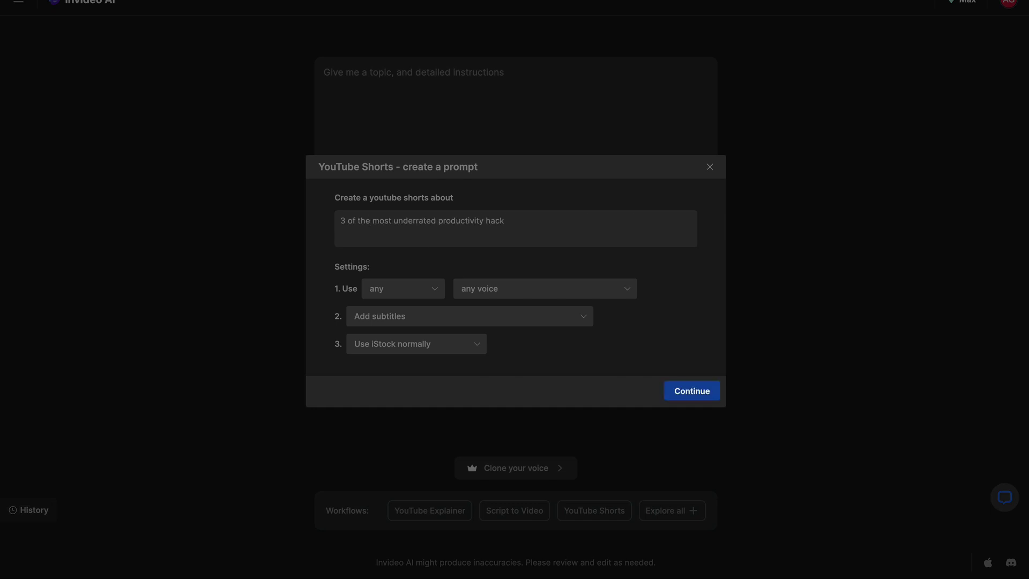
{"action": "left_click_drag", "start_coordinate": [512, 220], "coordinate": [475, 231]}
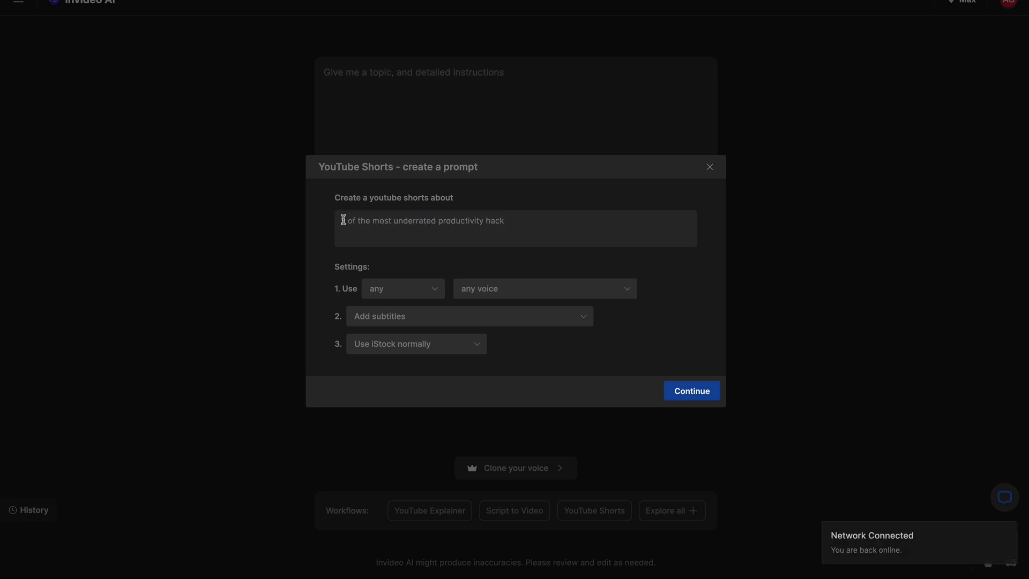
{"action": "left_click_drag", "start_coordinate": [341, 221], "coordinate": [504, 221]}
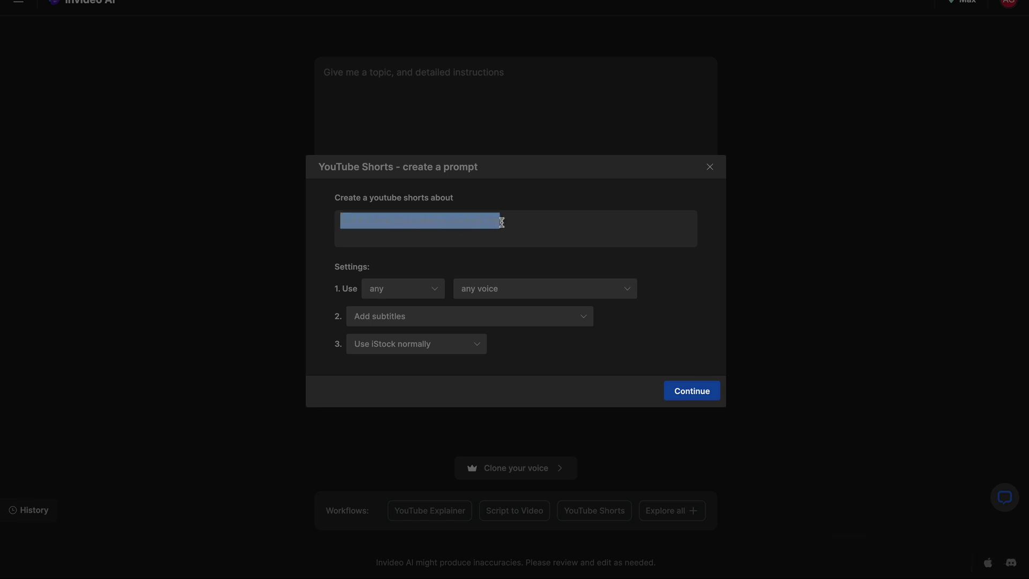
{"action": "left_click", "coordinate": [504, 221]}
{"action": "double_click", "coordinate": [419, 221]}
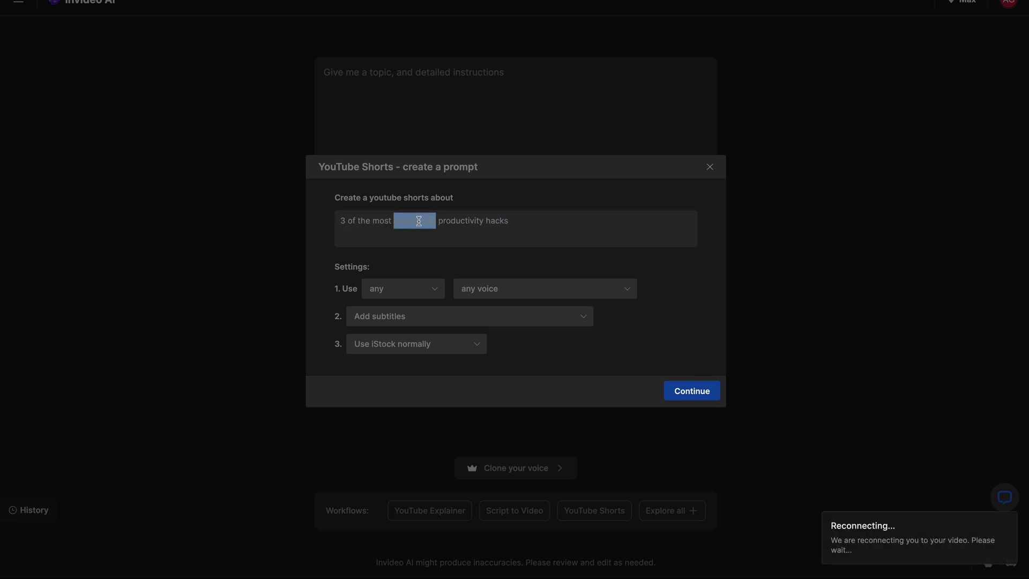
{"action": "left_click", "coordinate": [377, 221]}
{"action": "left_click_drag", "start_coordinate": [373, 221], "coordinate": [436, 221]}
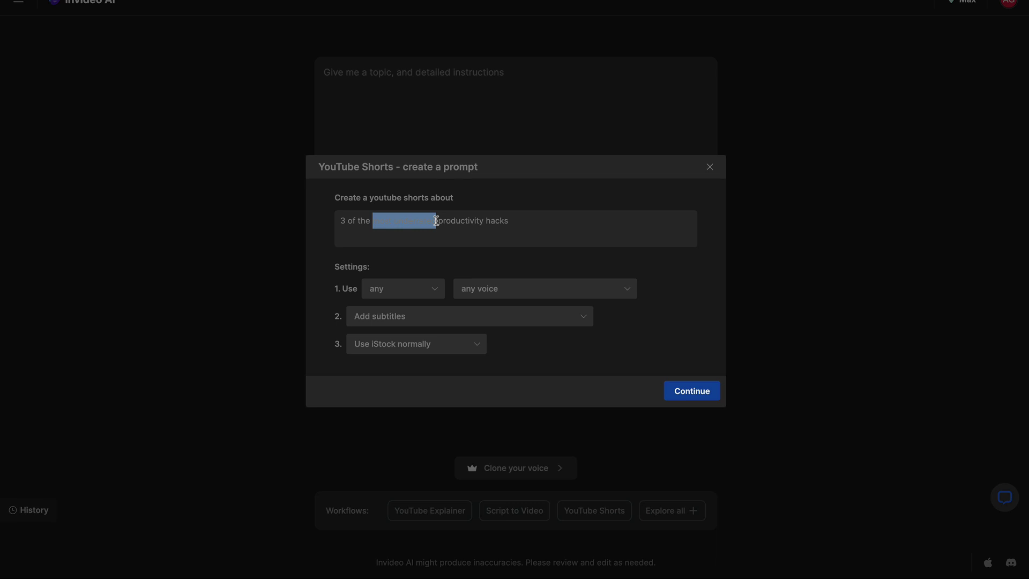
{"action": "key", "text": "End"}
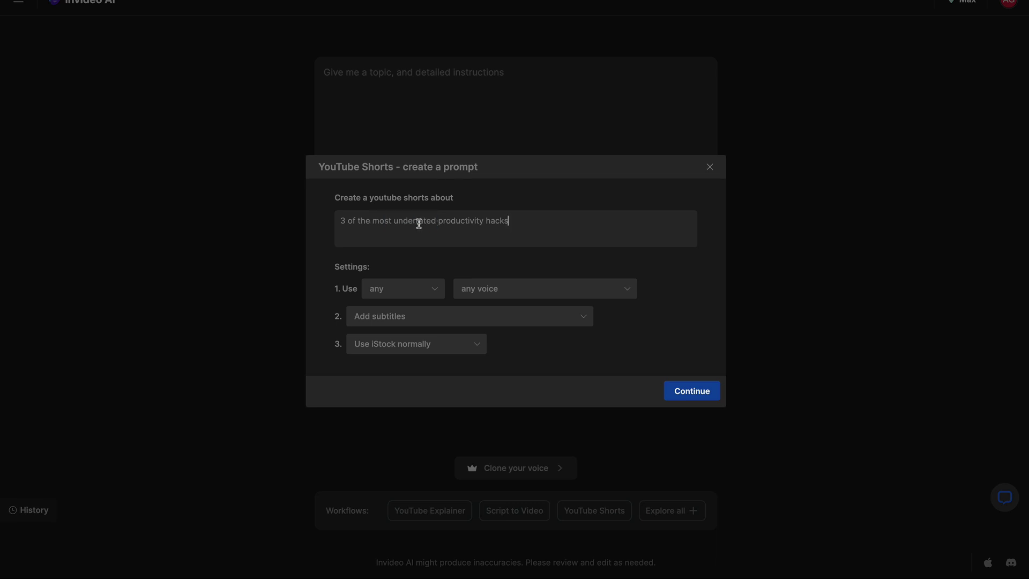
Replace "underrated" with "least known" in the Shorts topic, set the voice to the cloned Voice 5, and continue to the prompt
{"action": "double_click", "coordinate": [408, 221]}
{"action": "type", "text": "least known"}
{"action": "left_click", "coordinate": [473, 292]}
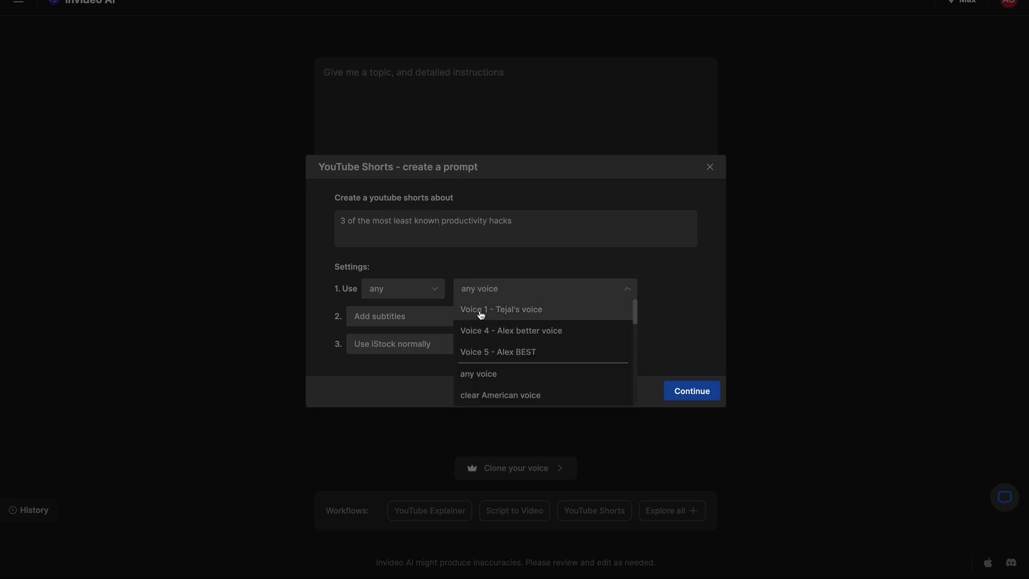
{"action": "left_click", "coordinate": [486, 355]}
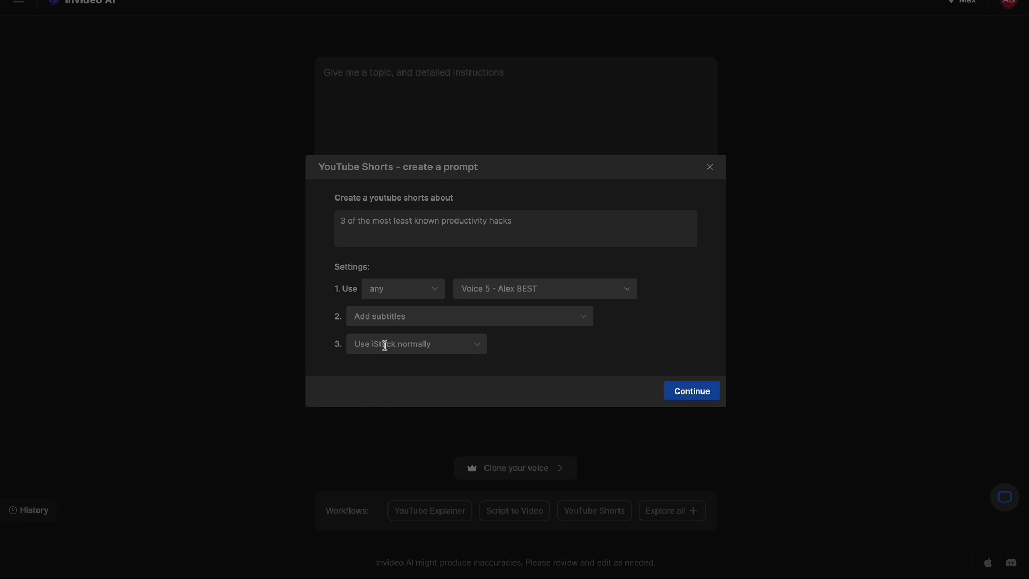
{"action": "left_click", "coordinate": [692, 391]}
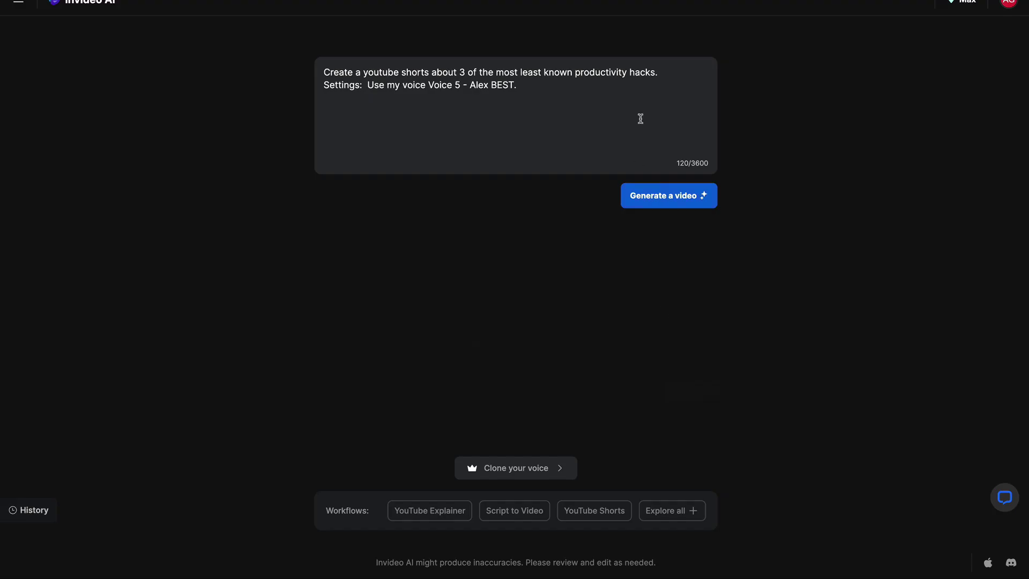
Generate the productivity hacks Short from the prompt, and play its preview from the start to about 10 s
{"action": "left_click_drag", "start_coordinate": [510, 85], "coordinate": [518, 86]}
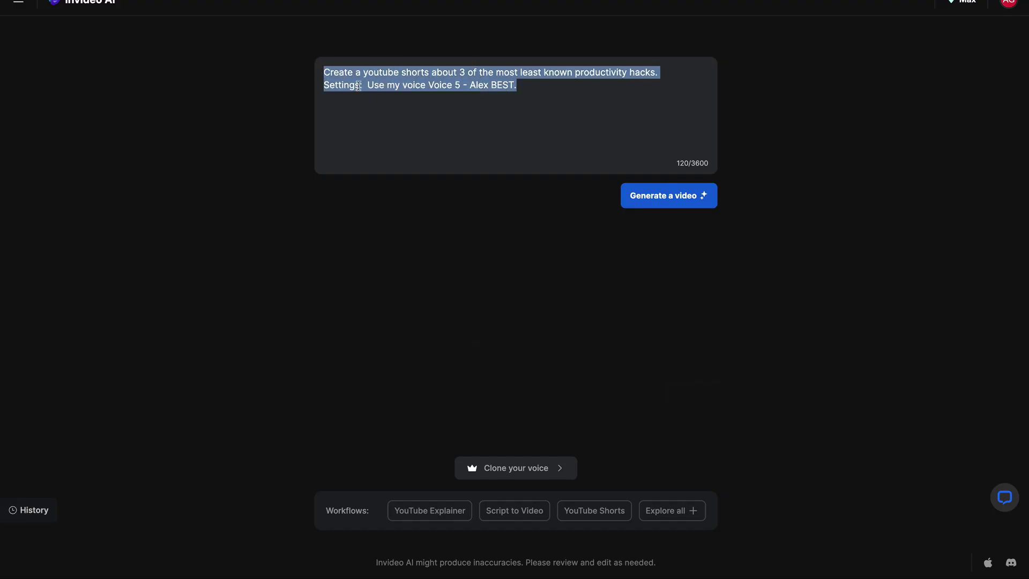
{"action": "left_click", "coordinate": [651, 194]}
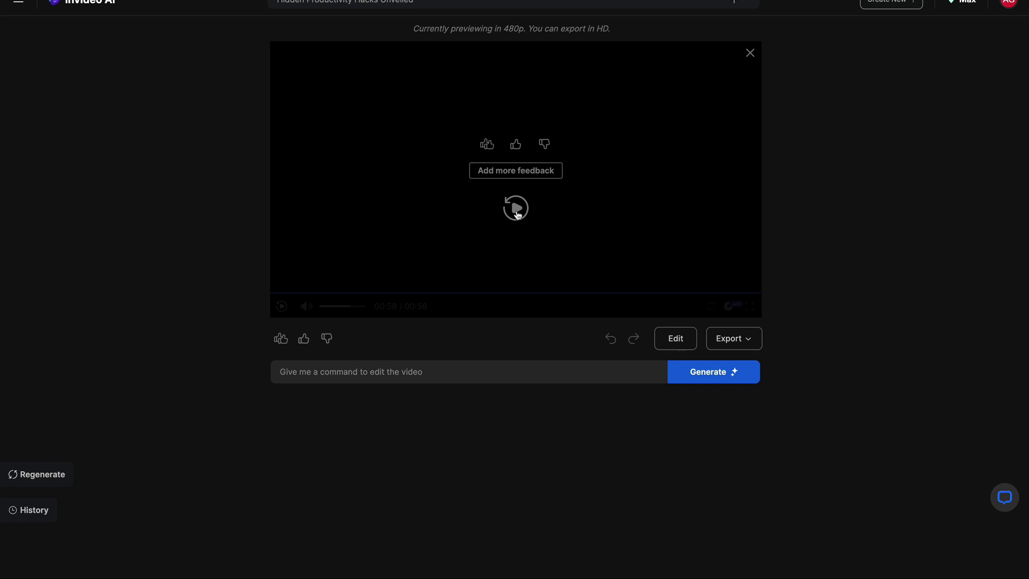
{"action": "left_click", "coordinate": [516, 209]}
{"action": "key", "text": "XF86AudioRaiseVolume"}
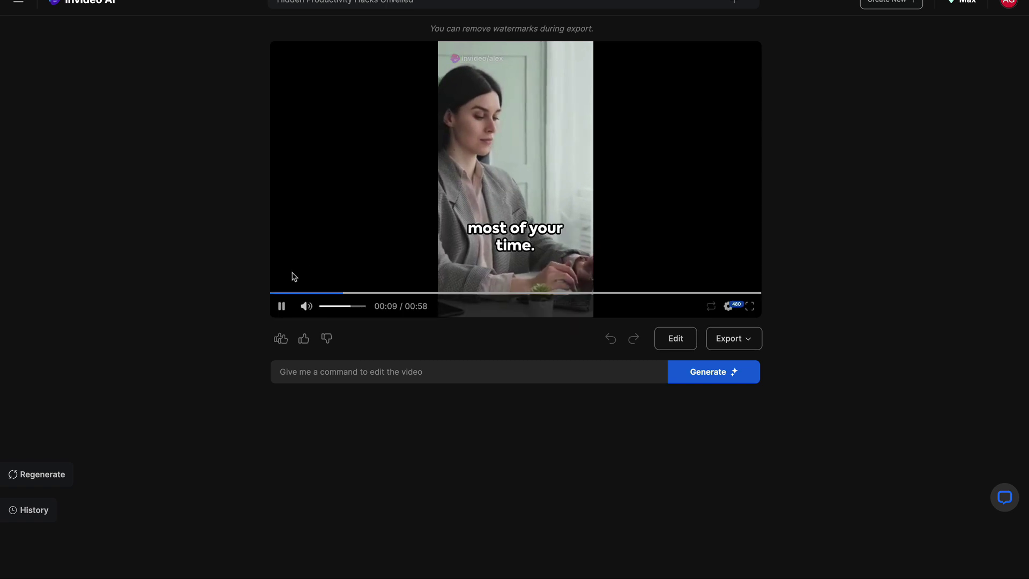
{"action": "left_click", "coordinate": [280, 307]}
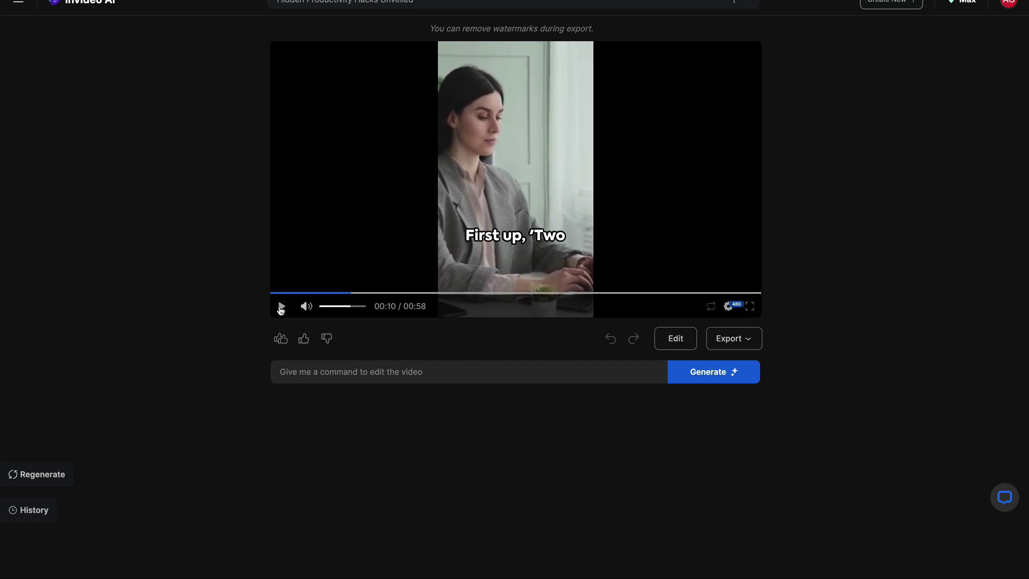